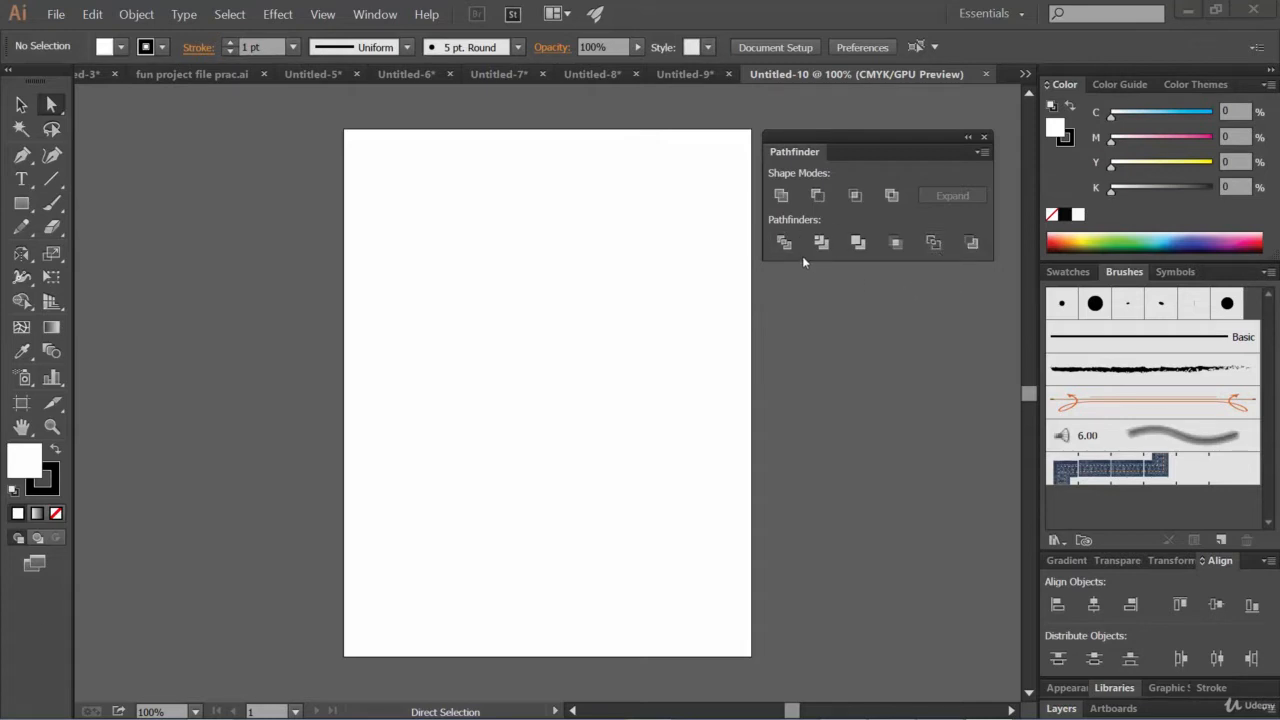
Draw two overlapping rectangles on the artboard, with a larger one covering the lower-right corner of the smaller one.
click(21, 203)
drag(392, 174, 557, 281)
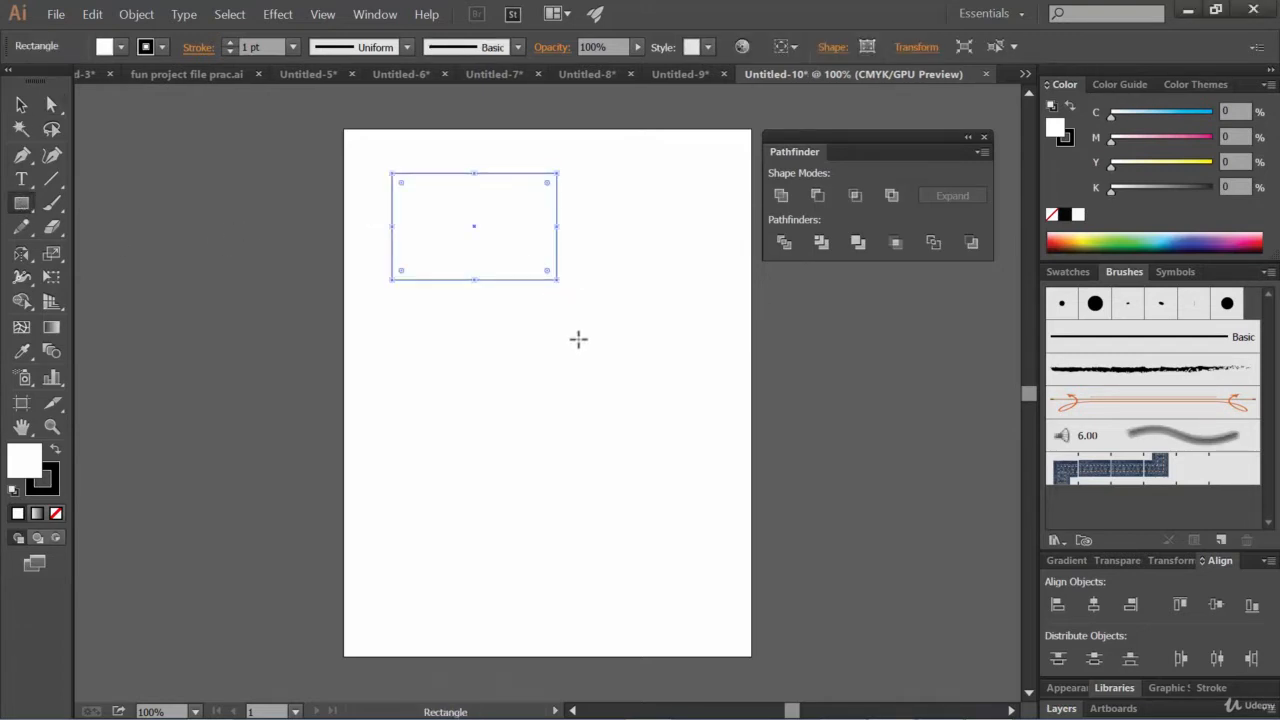
drag(489, 209, 687, 419)
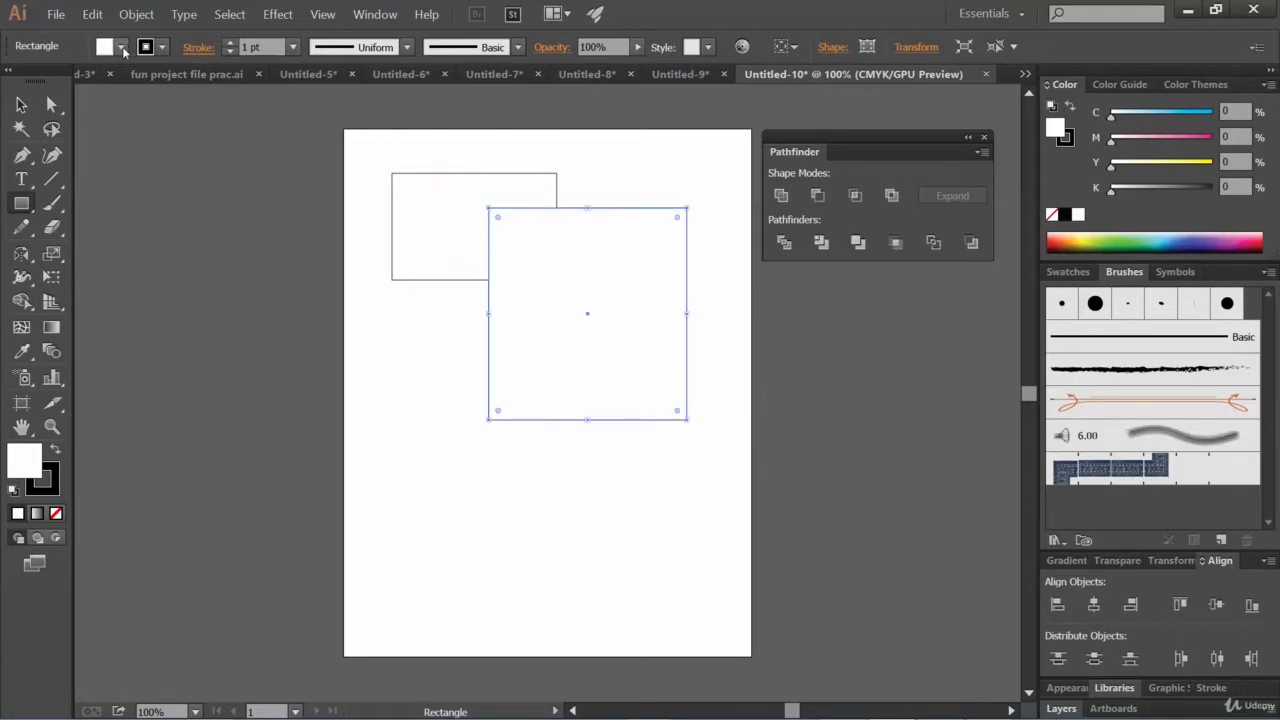
Select both rectangles and fill them with the light blue swatch (C 70, M 15, Y 0, K 0).
click(21, 104)
drag(625, 453, 471, 207)
click(120, 47)
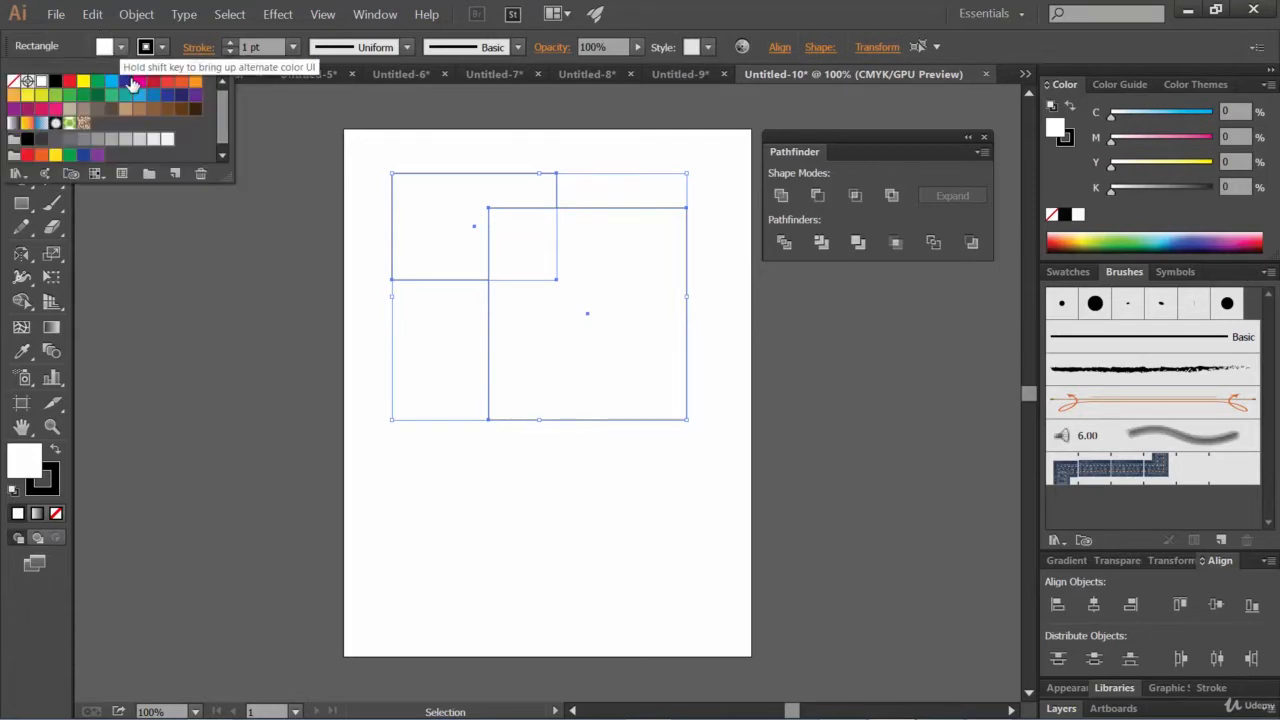
click(140, 95)
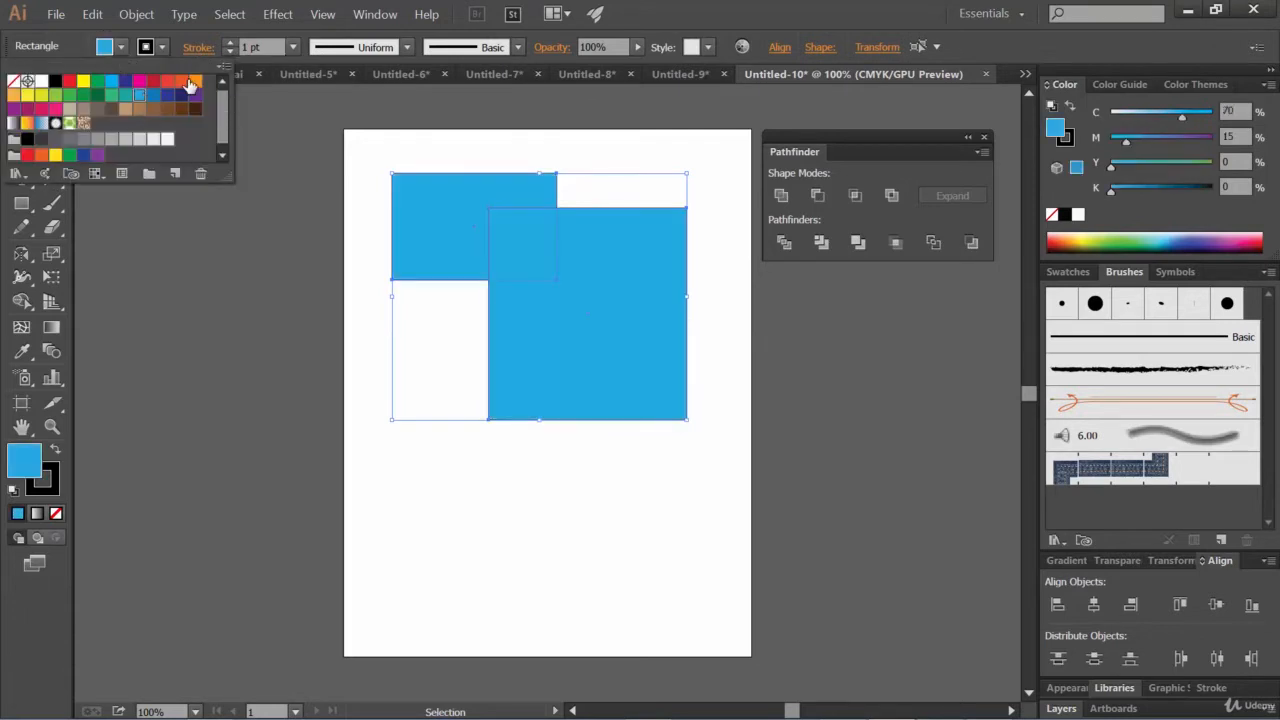
click(752, 6)
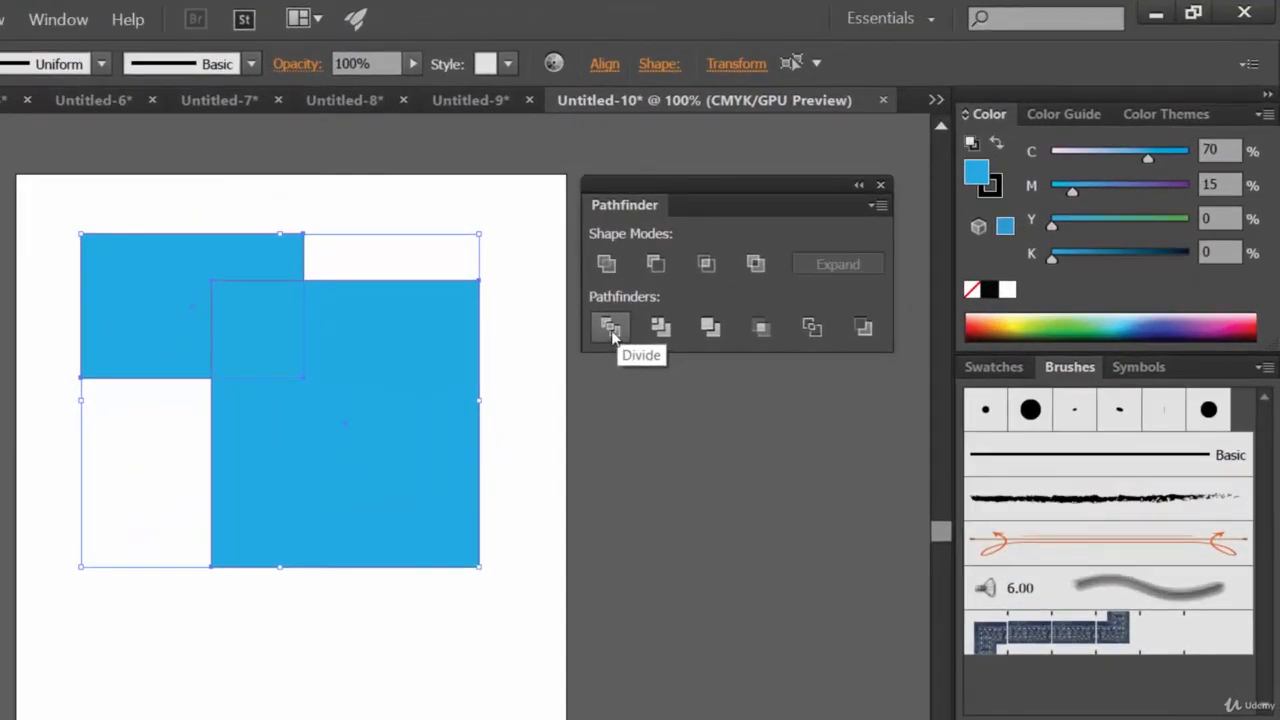
Apply the Divide pathfinder to the two blue rectangles and deselect the resulting pieces.
click(611, 330)
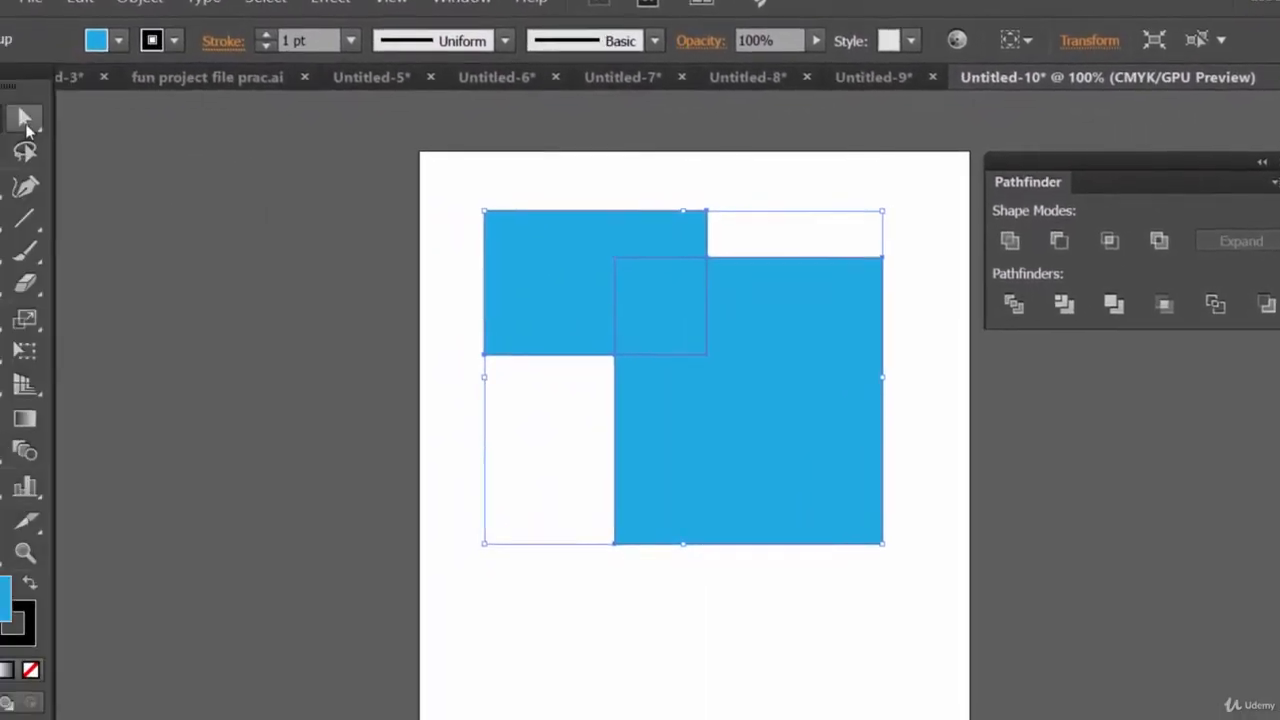
click(24, 122)
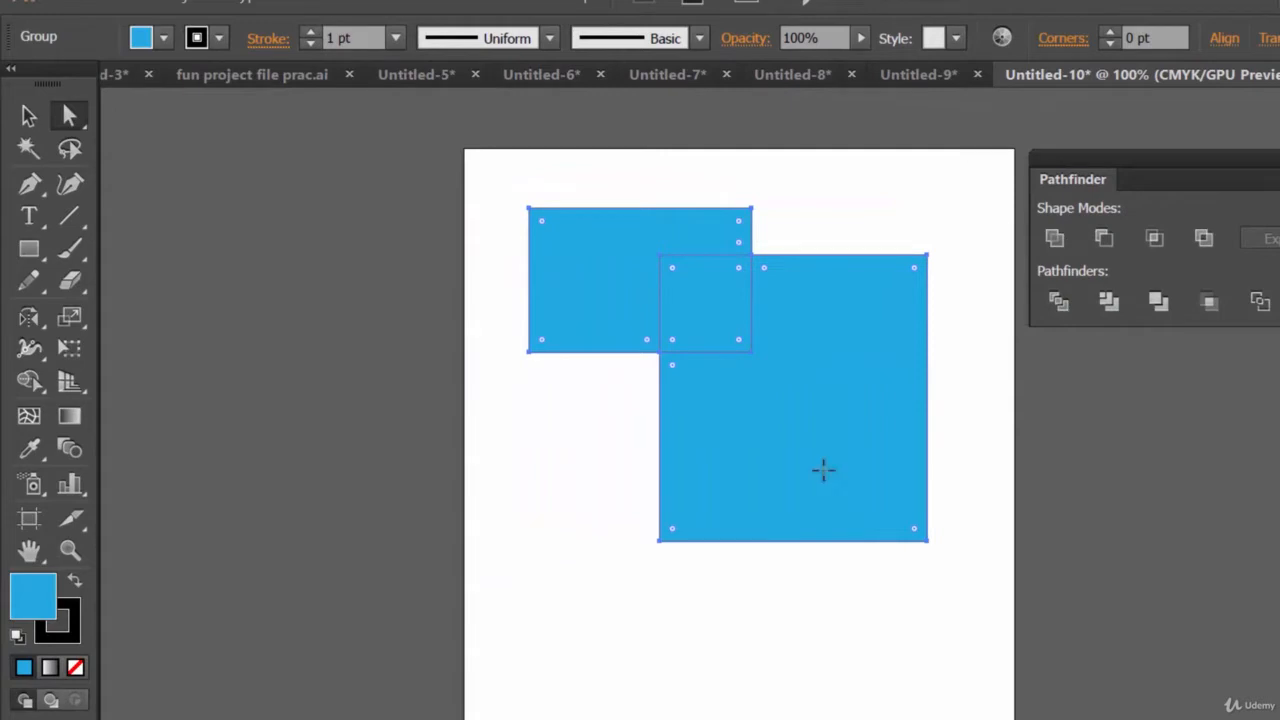
click(837, 623)
Move the three divided rectangle pieces apart individually, placing the small overlap piece in the empty area below.
click(831, 463)
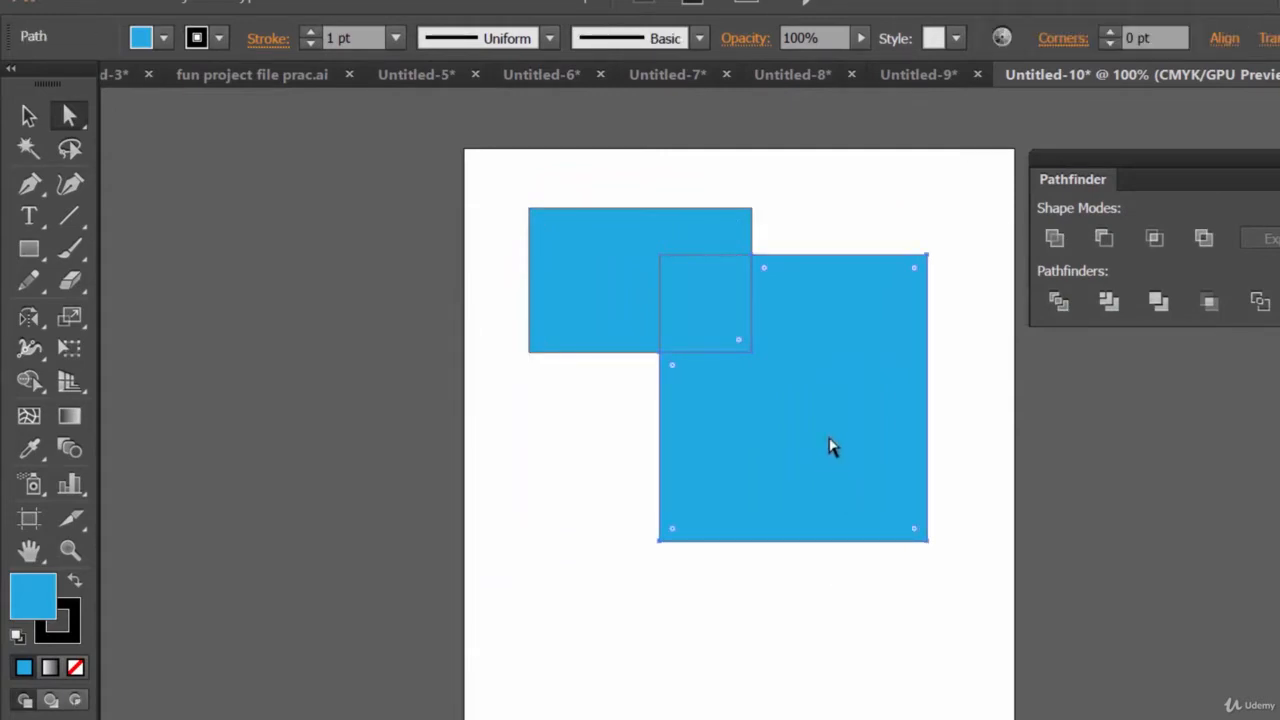
drag(829, 414, 867, 468)
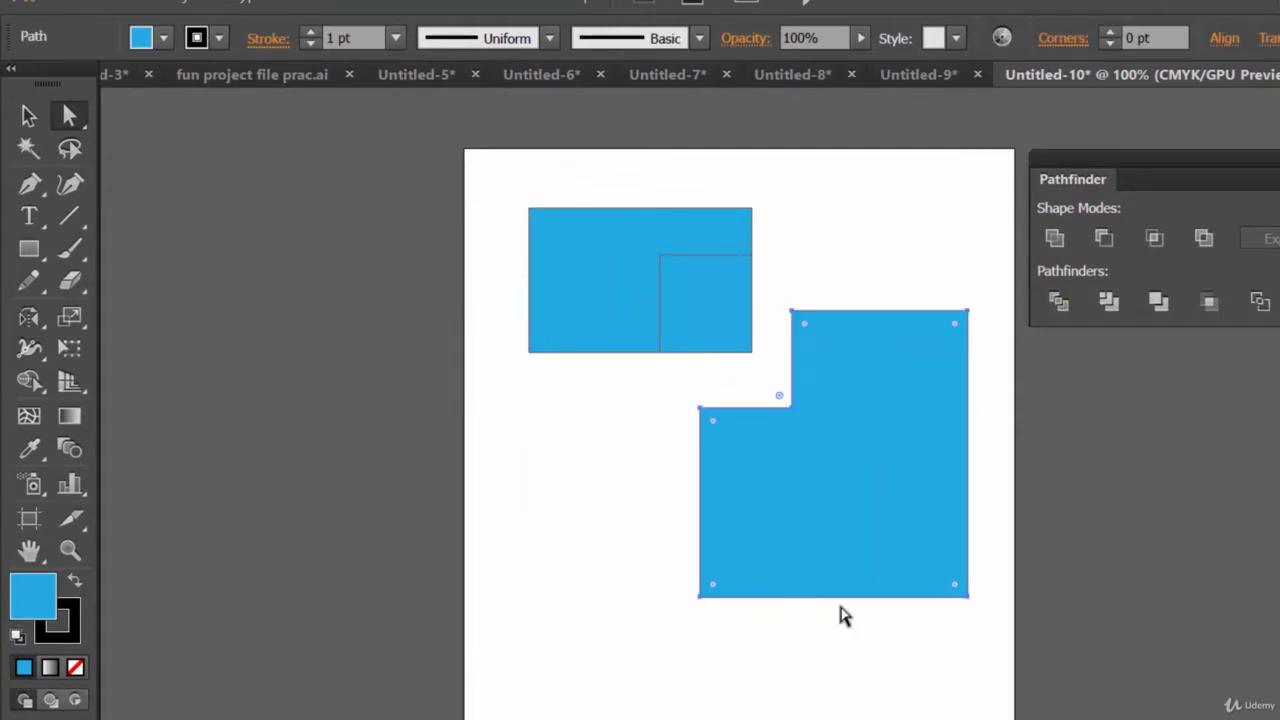
click(710, 322)
drag(720, 300, 580, 577)
drag(618, 261, 634, 290)
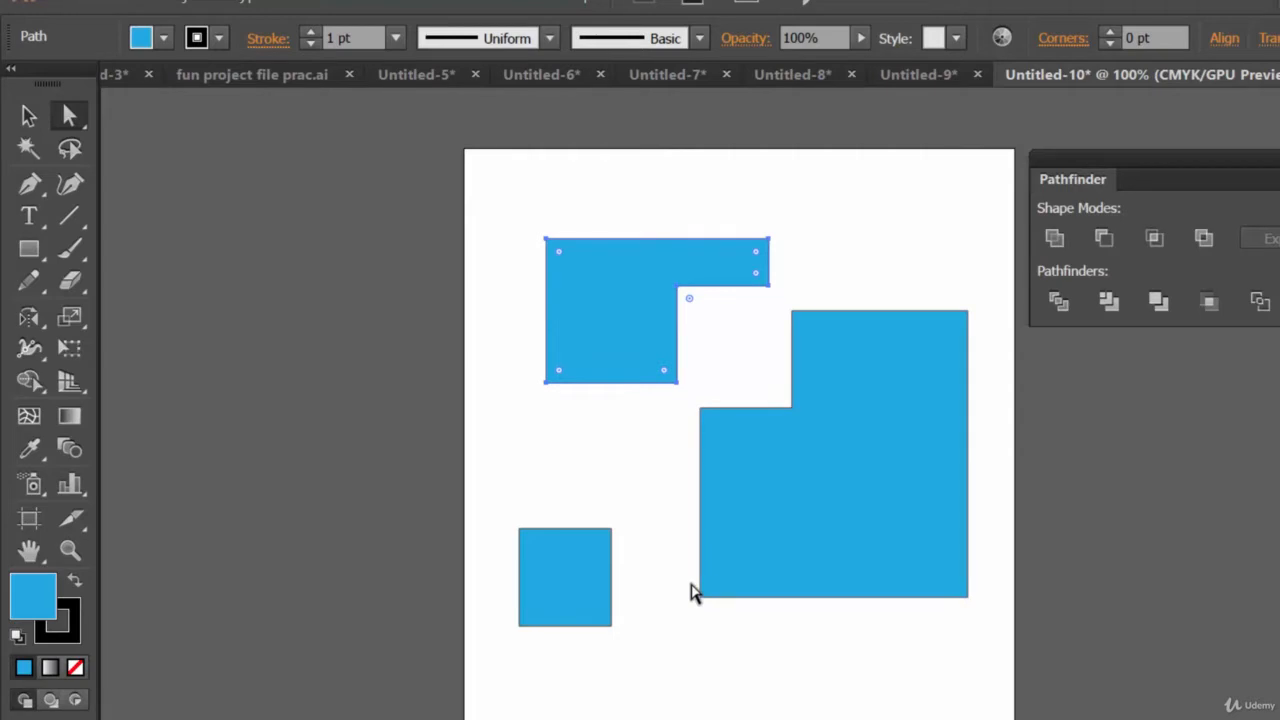
Undo the moves of all three divided rectangle pieces.
key(ctrl+z)
key(ctrl+z)
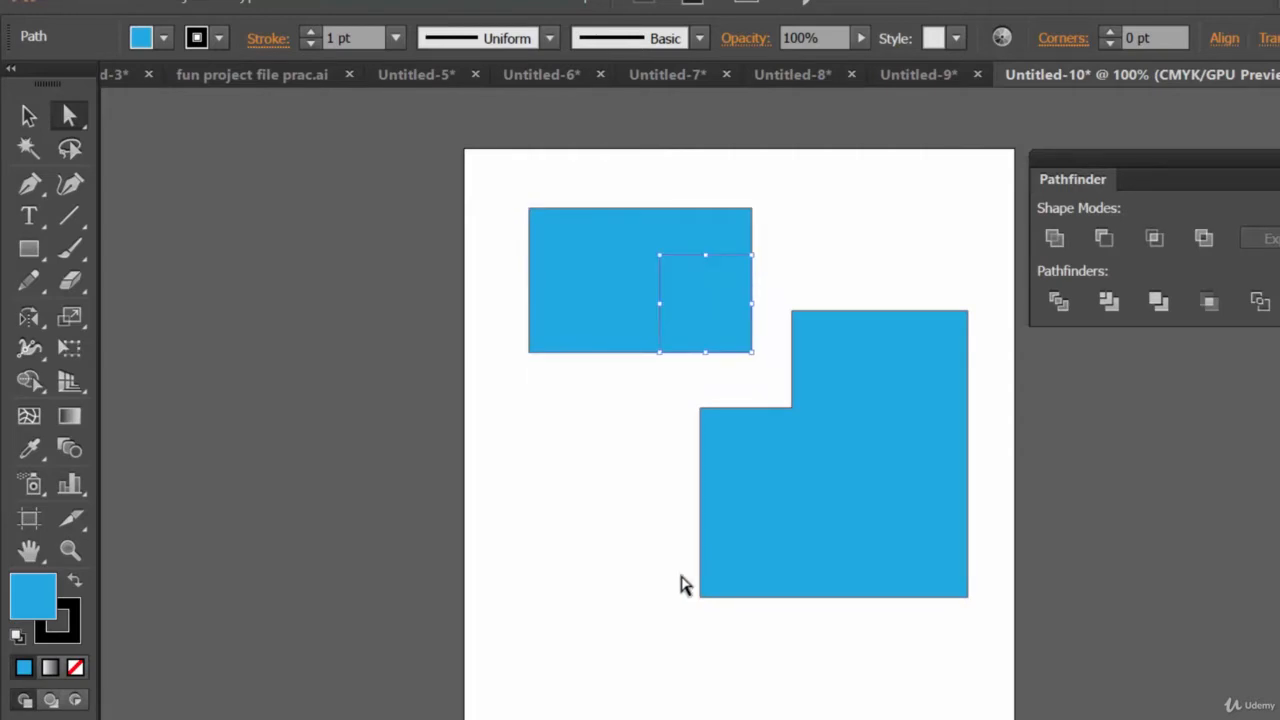
key(ctrl+z)
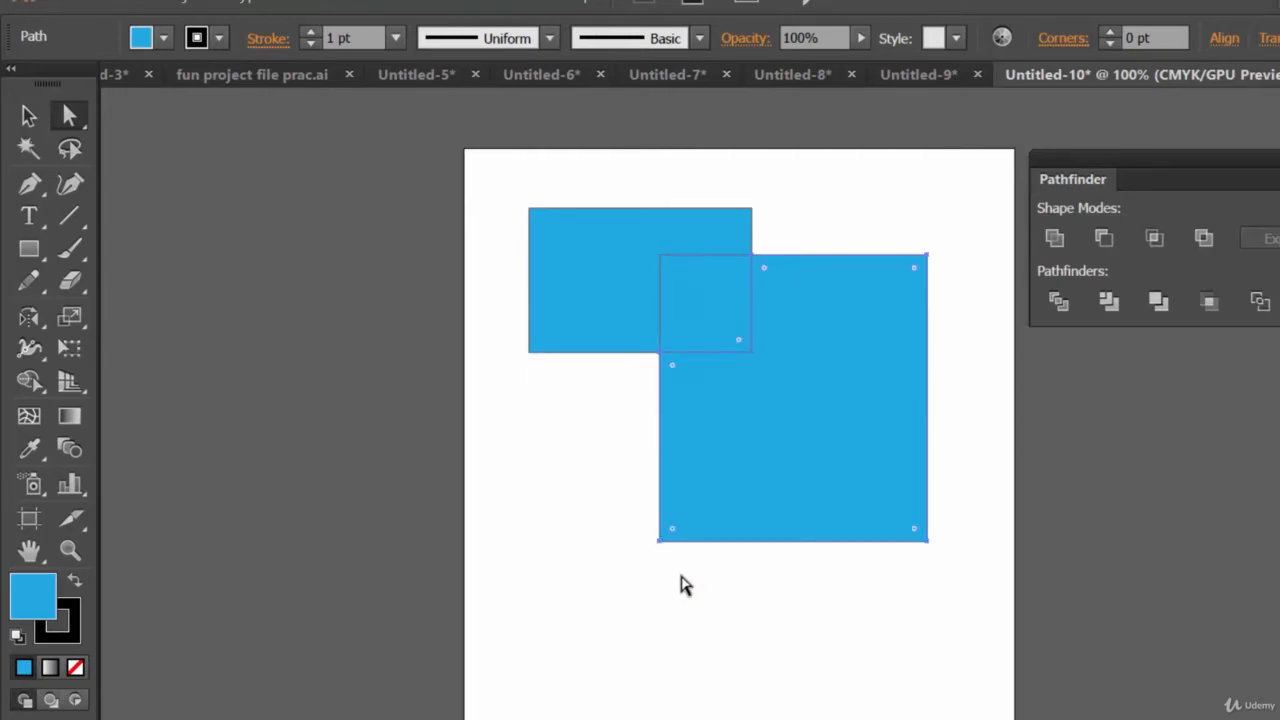
Draw two overlapping blue ellipses of similar size below the rectangles with the Ellipse tool.
click(28, 250)
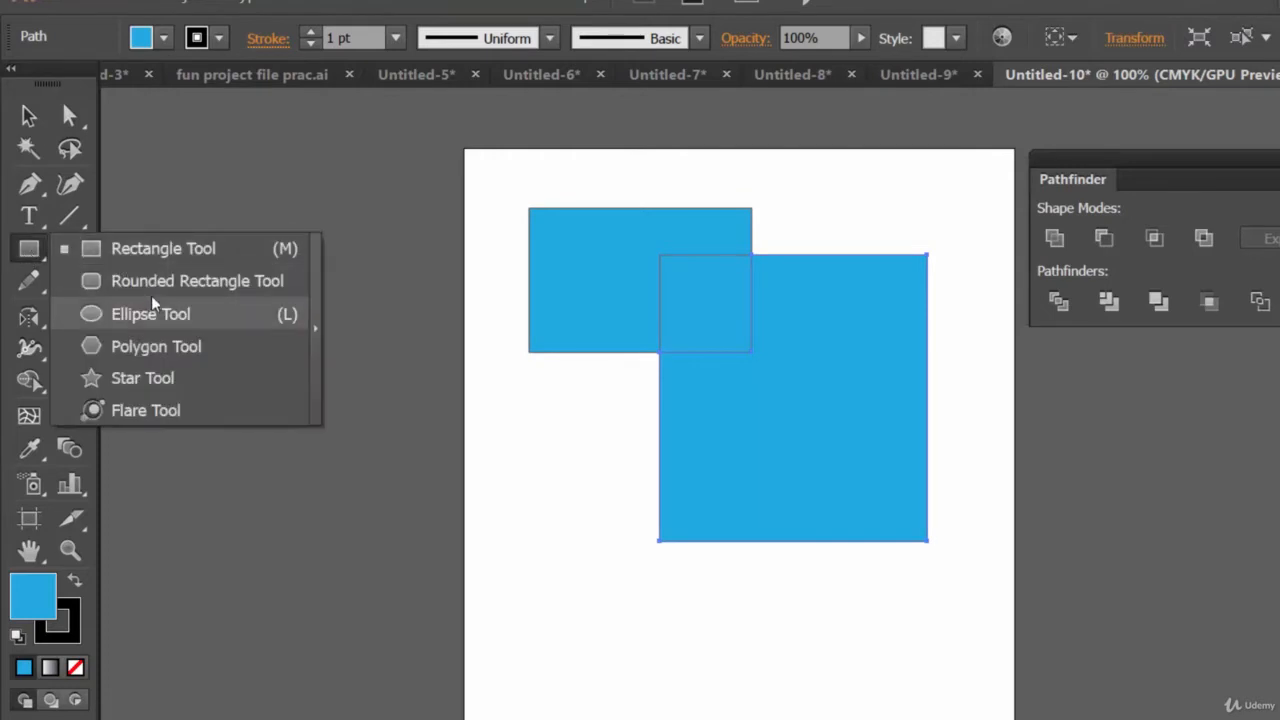
click(158, 283)
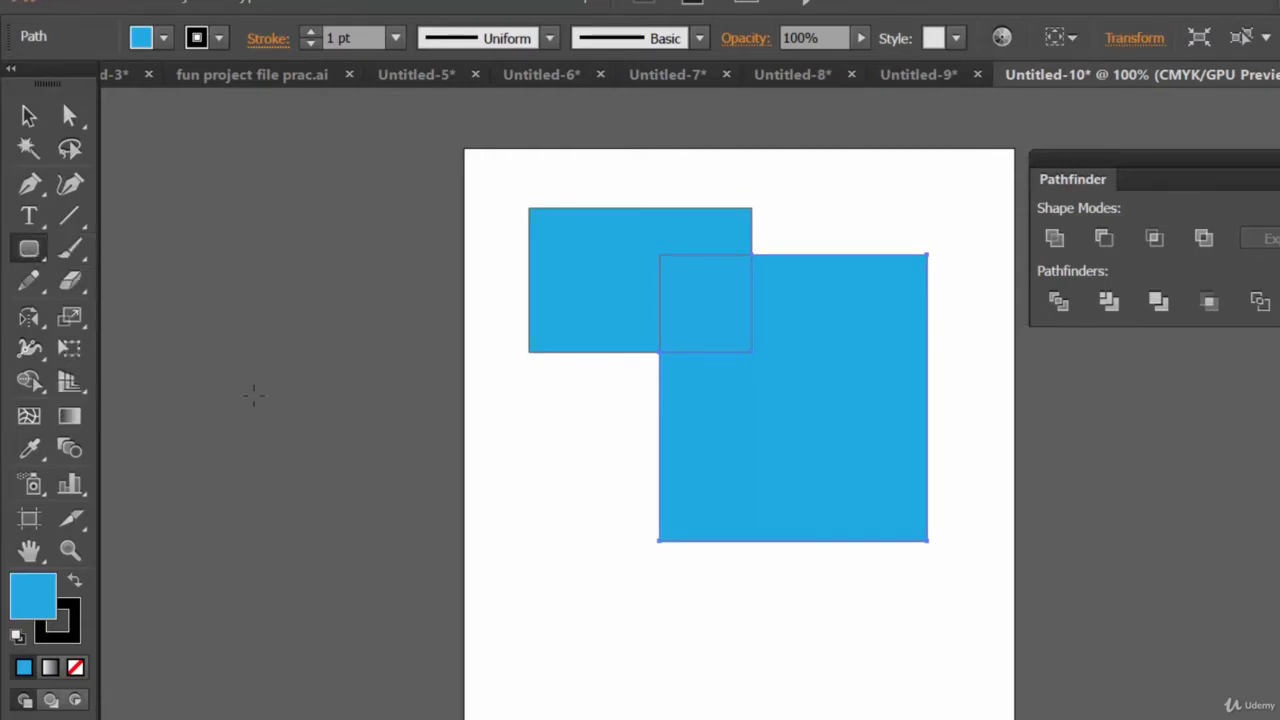
click(28, 250)
click(143, 316)
drag(549, 591, 752, 719)
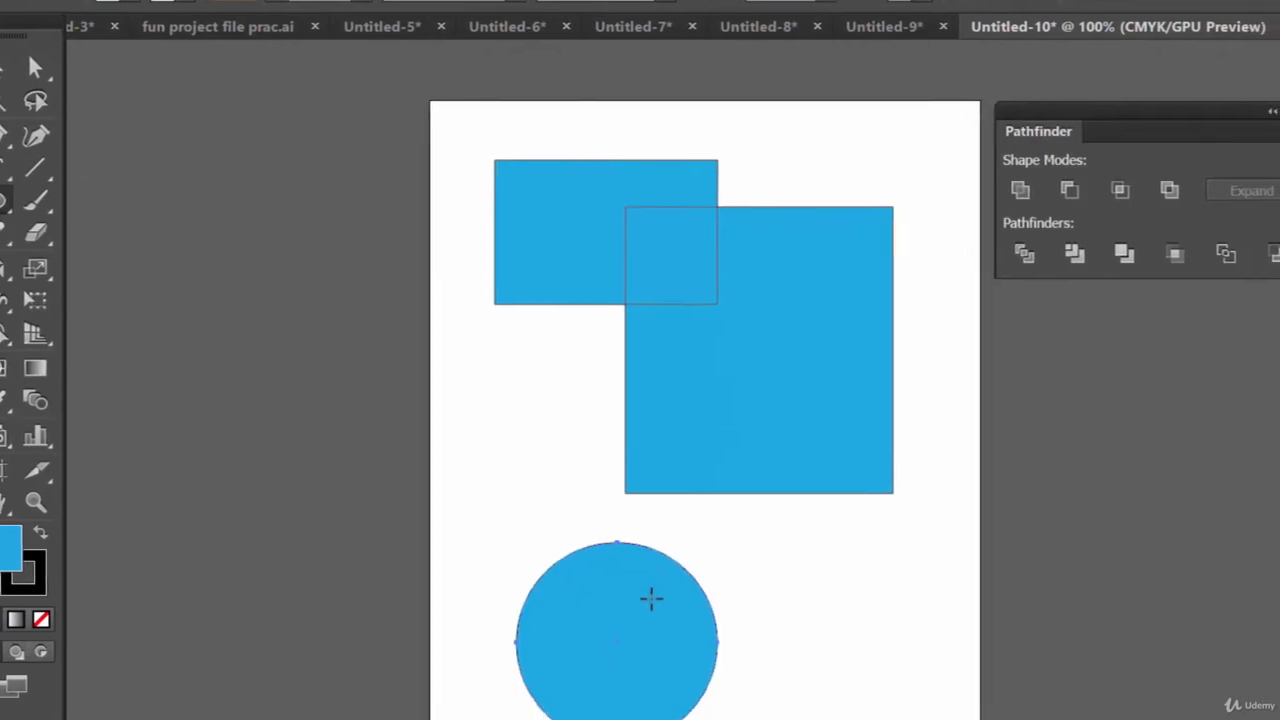
drag(649, 633, 833, 719)
drag(703, 605, 747, 666)
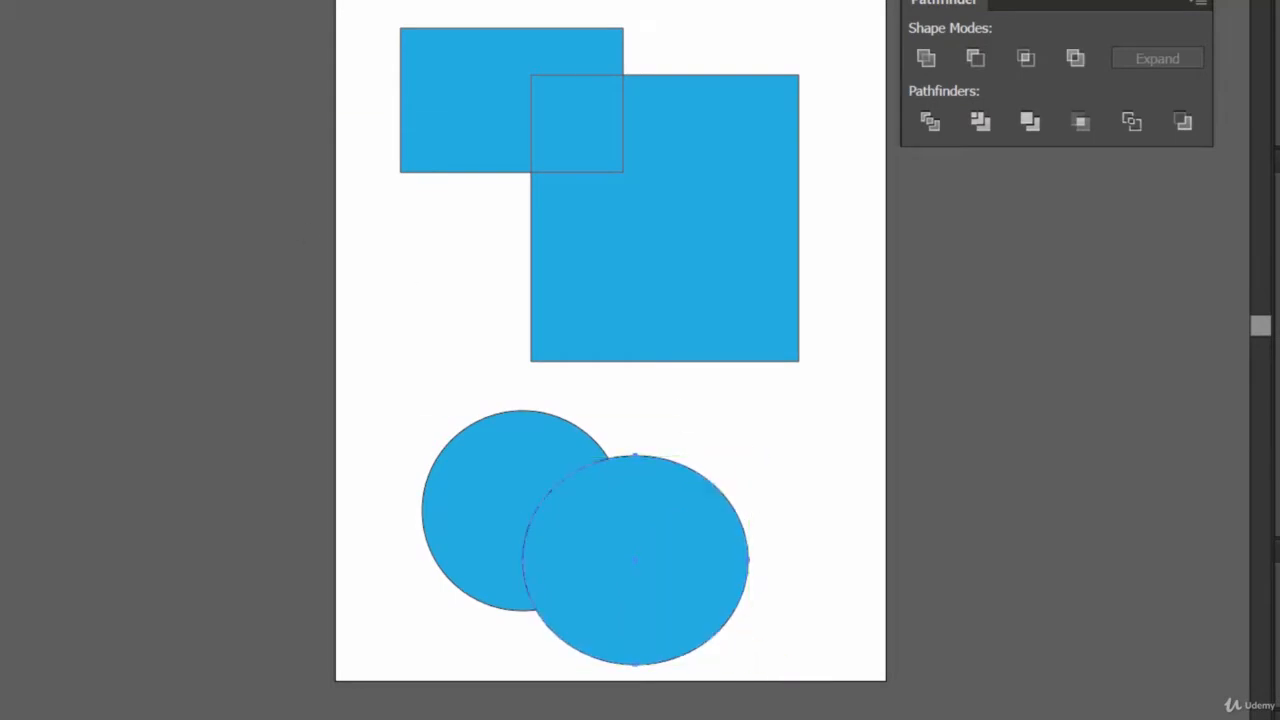
Select both ellipses, apply the Divide pathfinder to them, and deselect the result.
key(v)
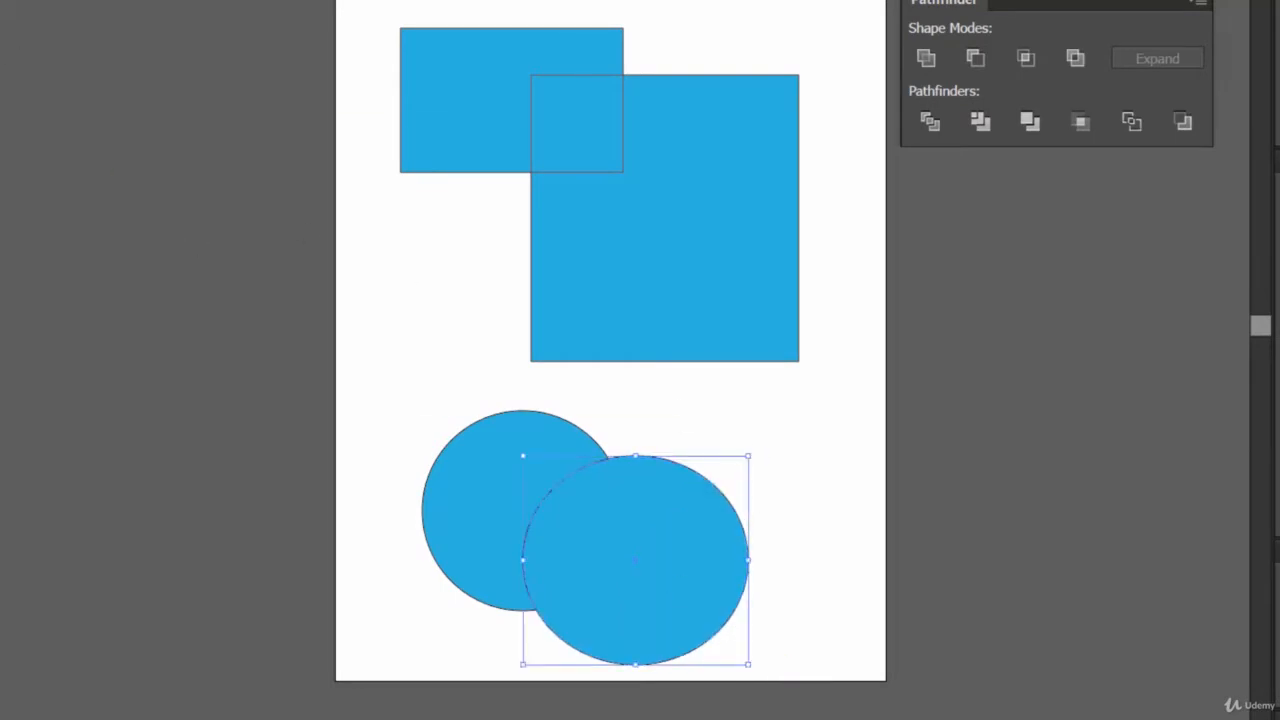
shift+click(466, 474)
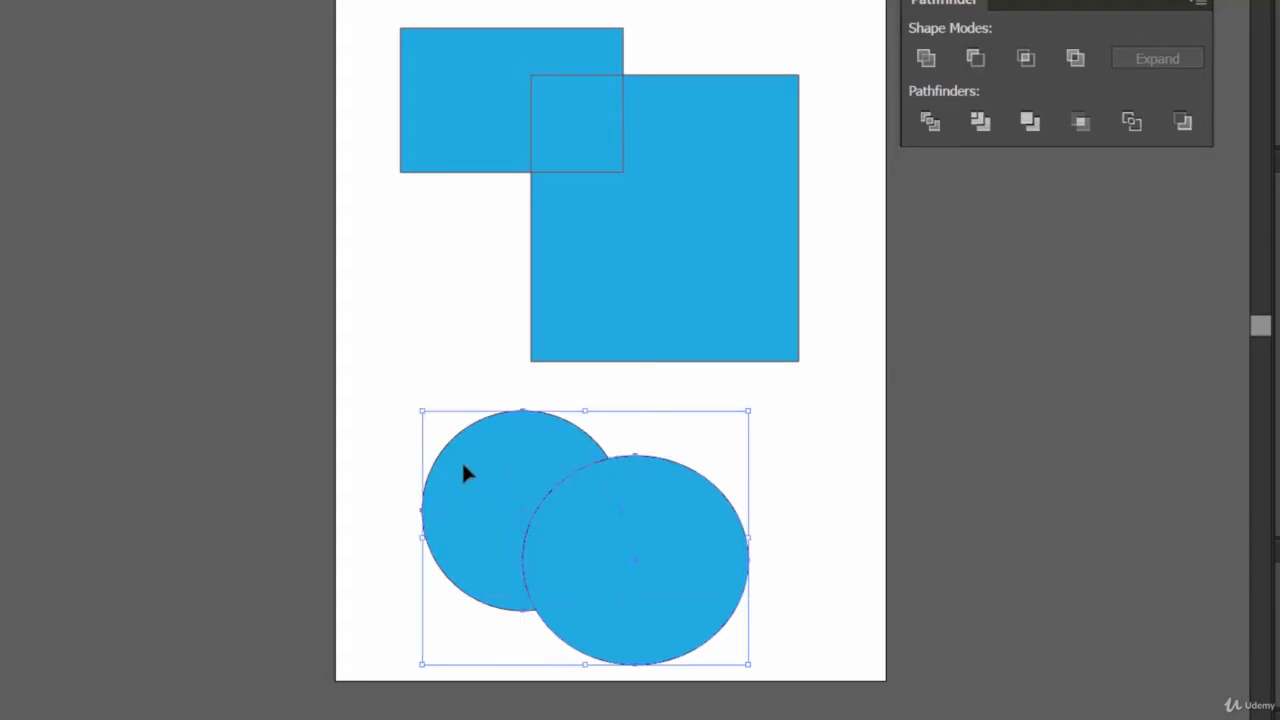
click(931, 134)
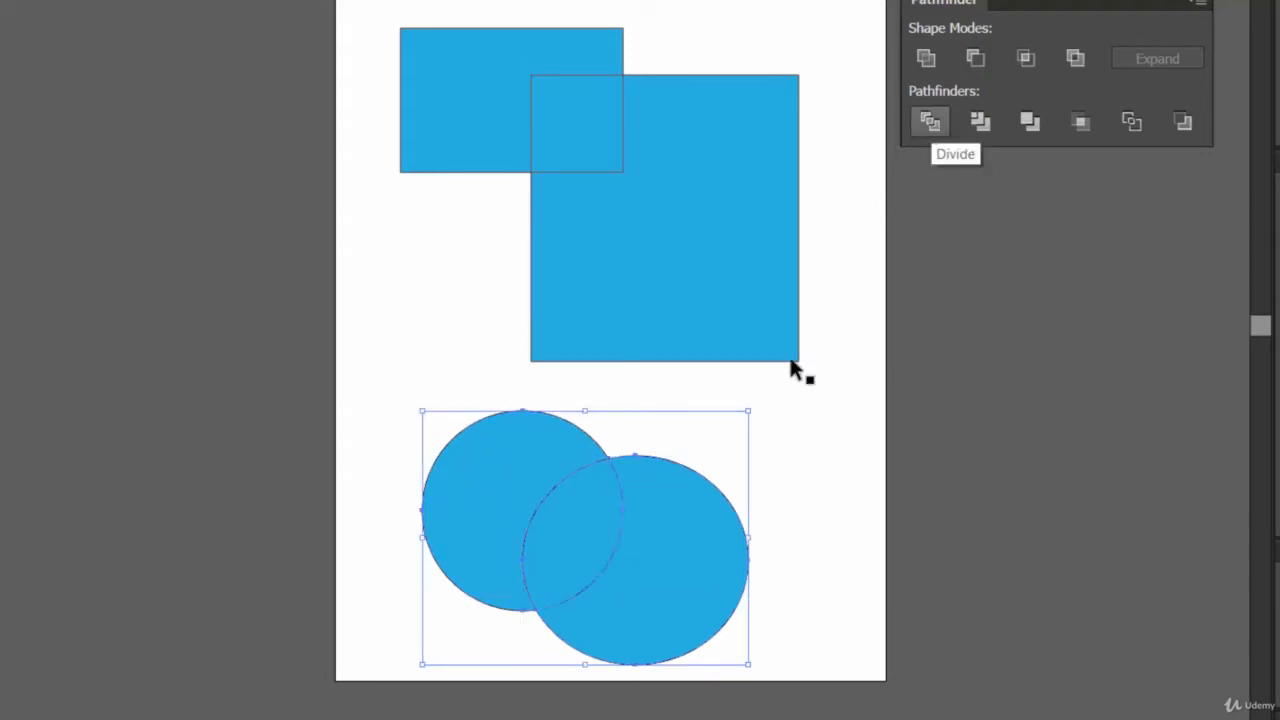
click(826, 491)
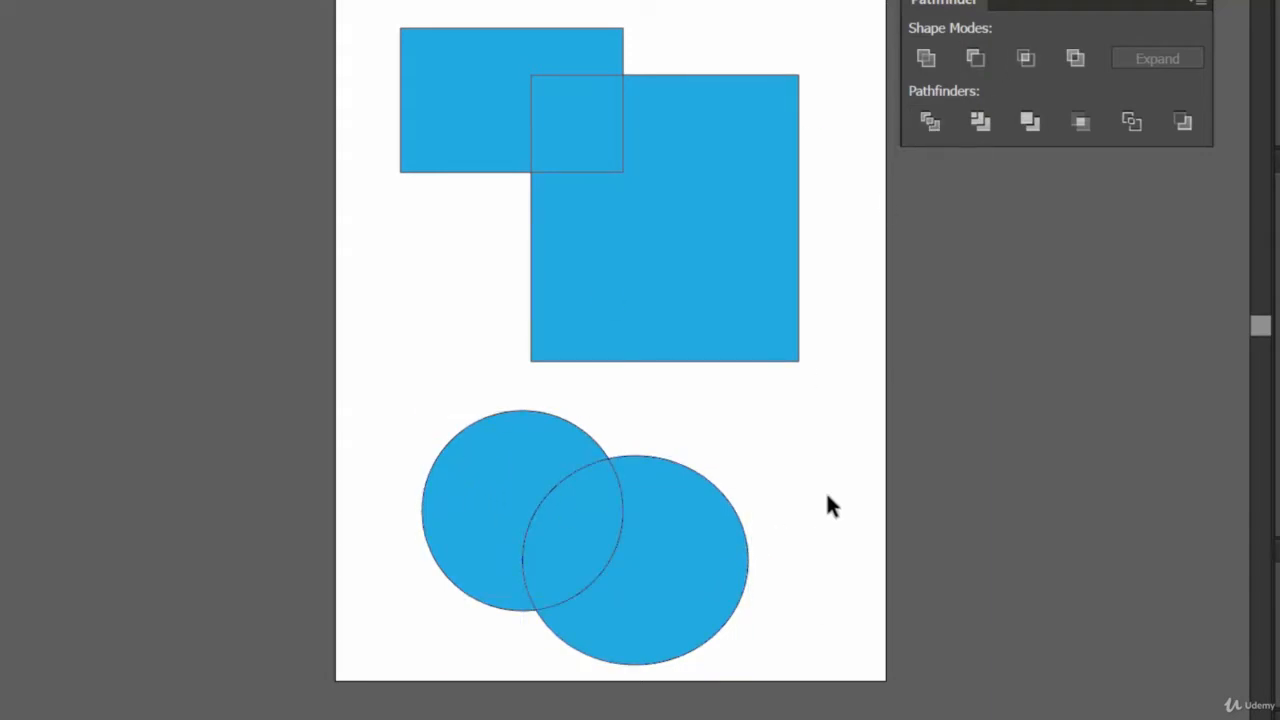
Delete only the overlapping middle piece of the divided ellipses using Direct Selection.
click(597, 525)
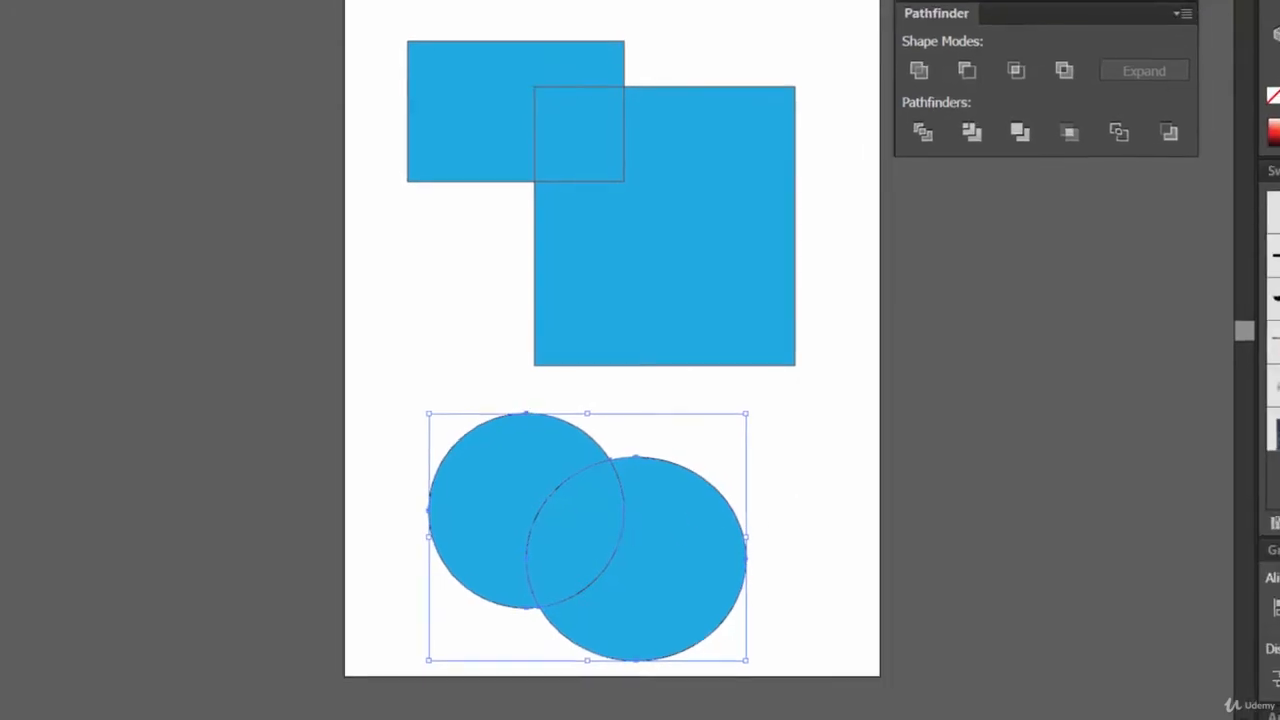
key(a)
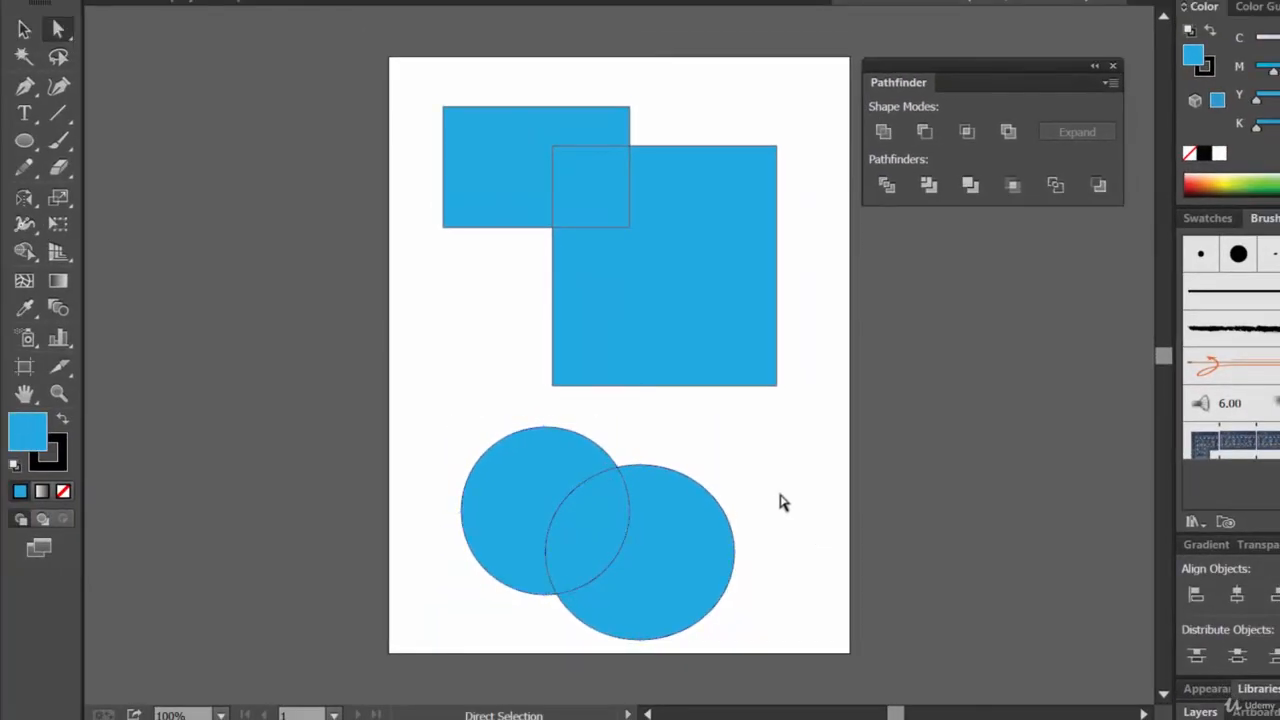
click(600, 520)
key(Delete)
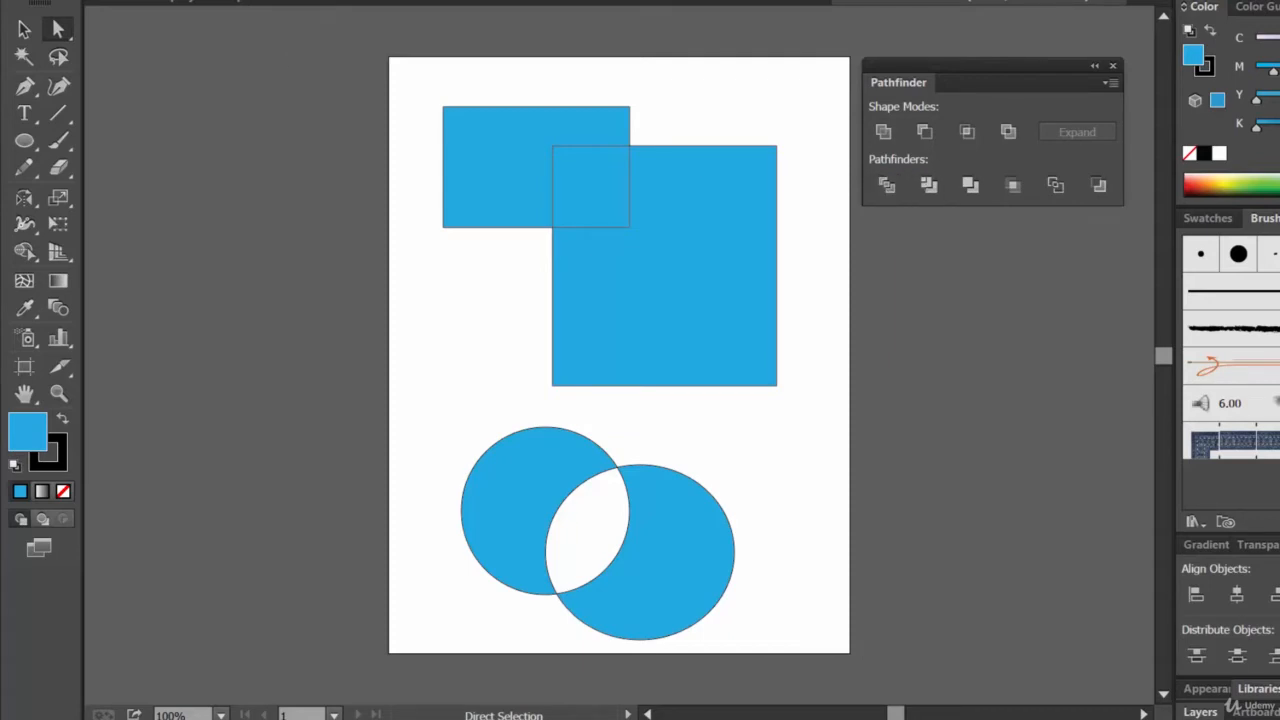
Create a new Letter-size Print document with one artboard and the default settings.
click(62, 0)
click(120, 2)
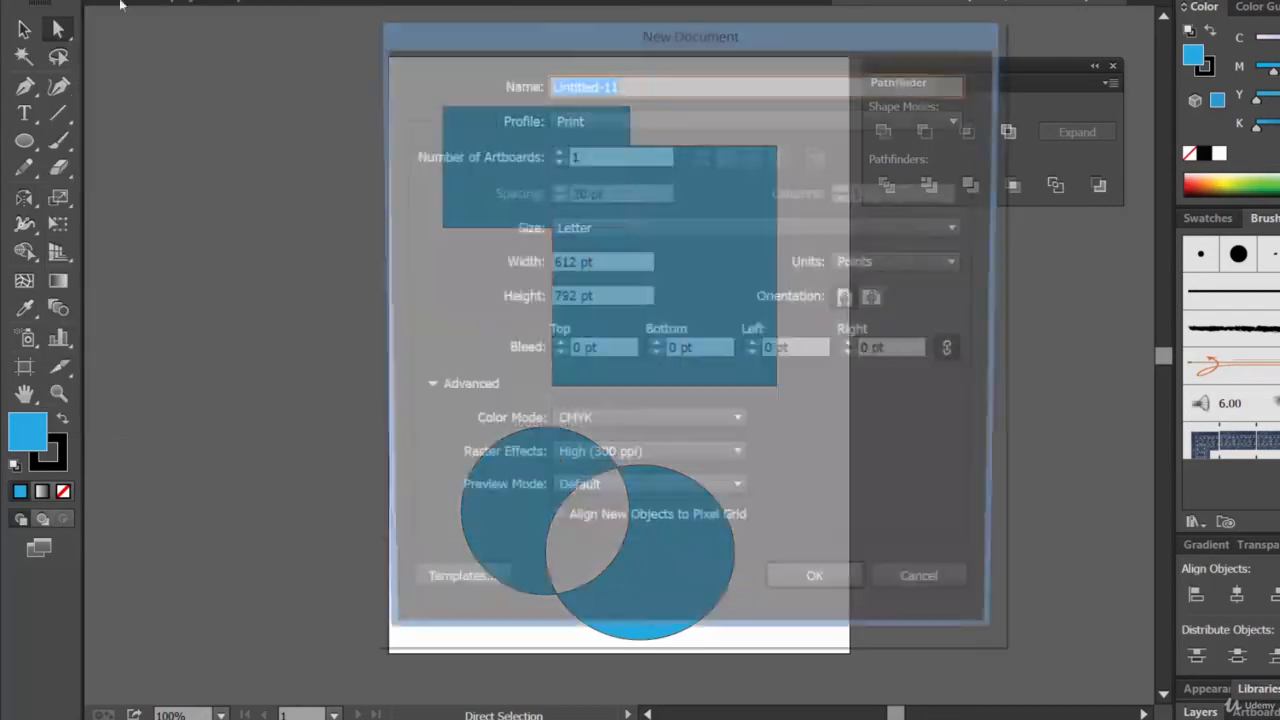
click(846, 594)
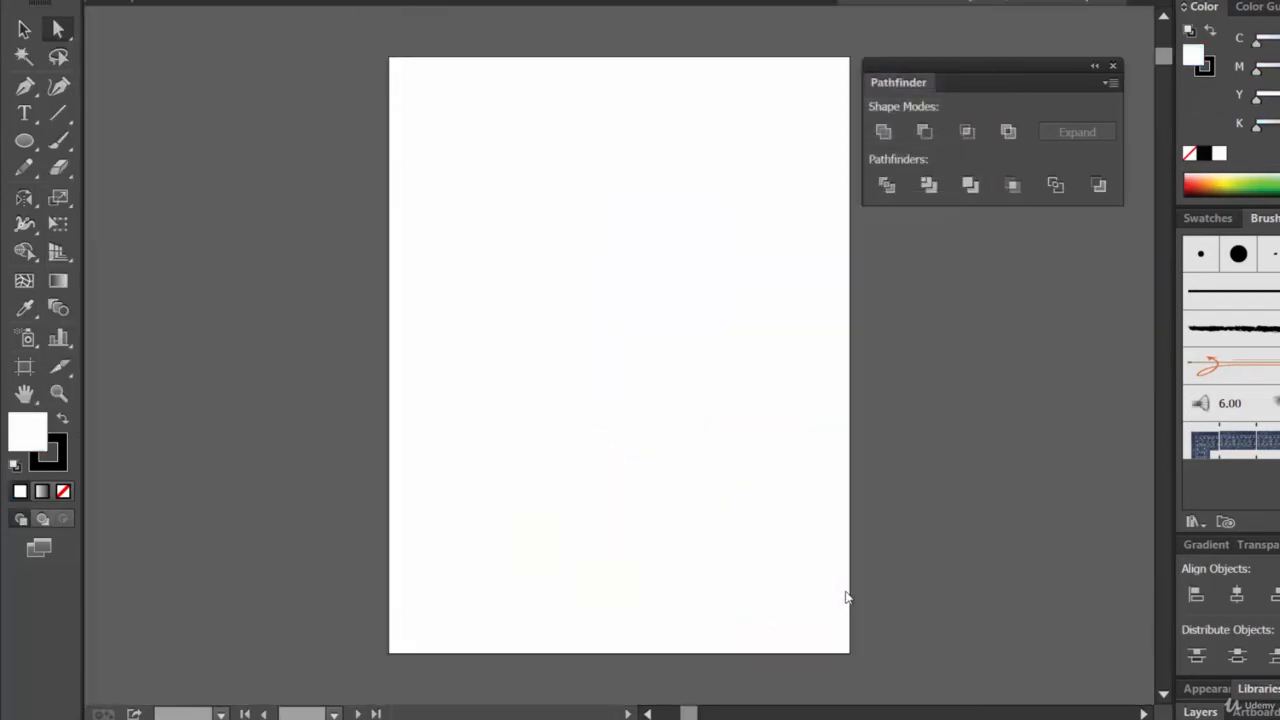
Draw a rectangle in the upper part of the artboard and fill it with the orange swatch.
click(25, 146)
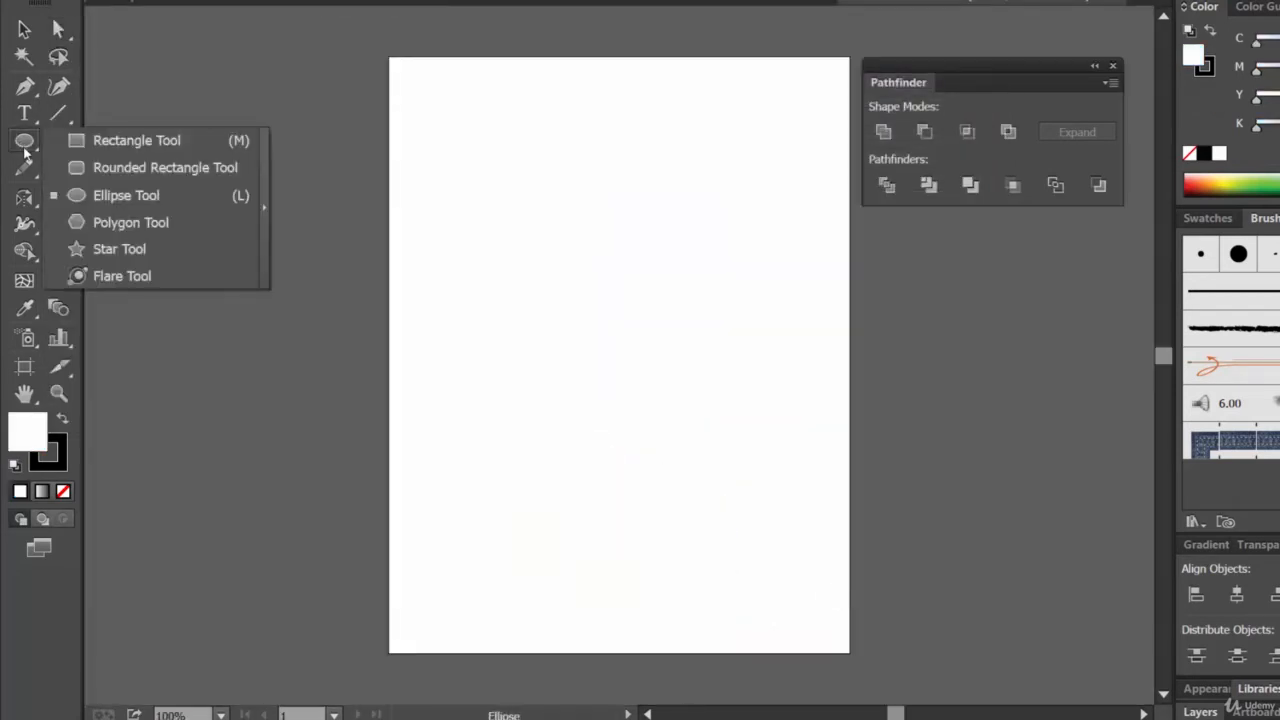
click(135, 140)
drag(548, 151, 737, 368)
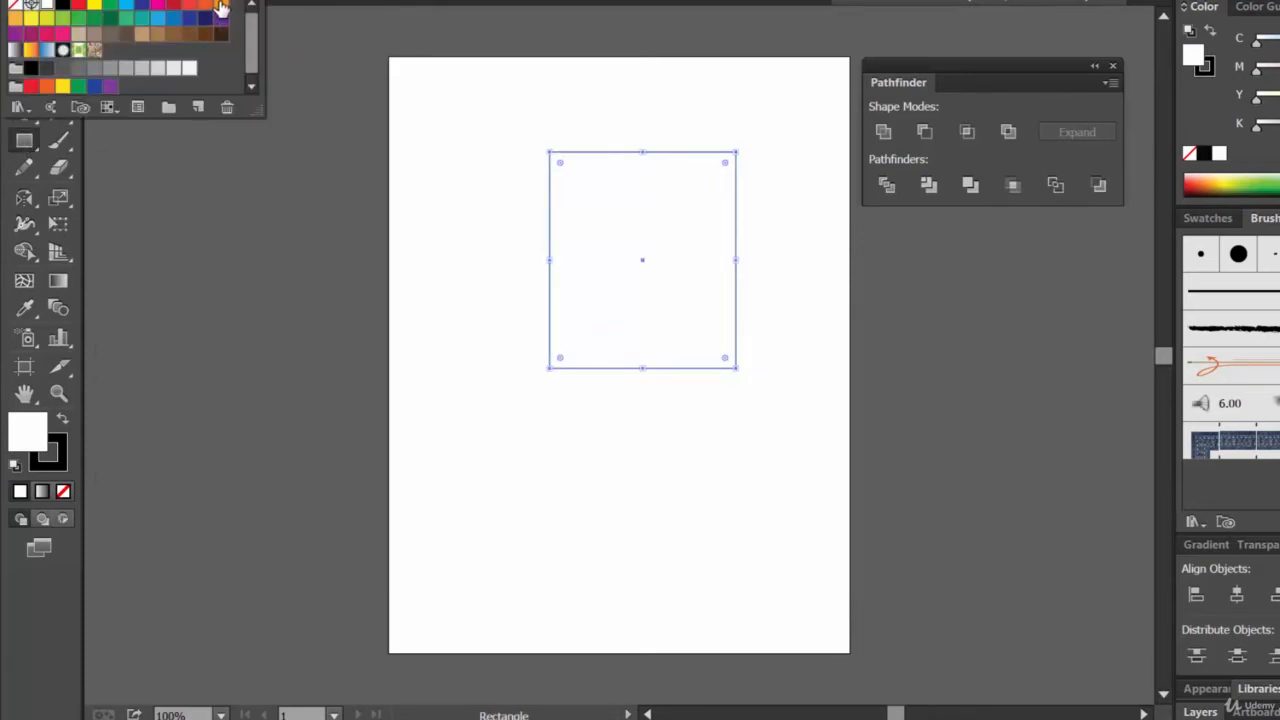
click(221, 6)
key(Escape)
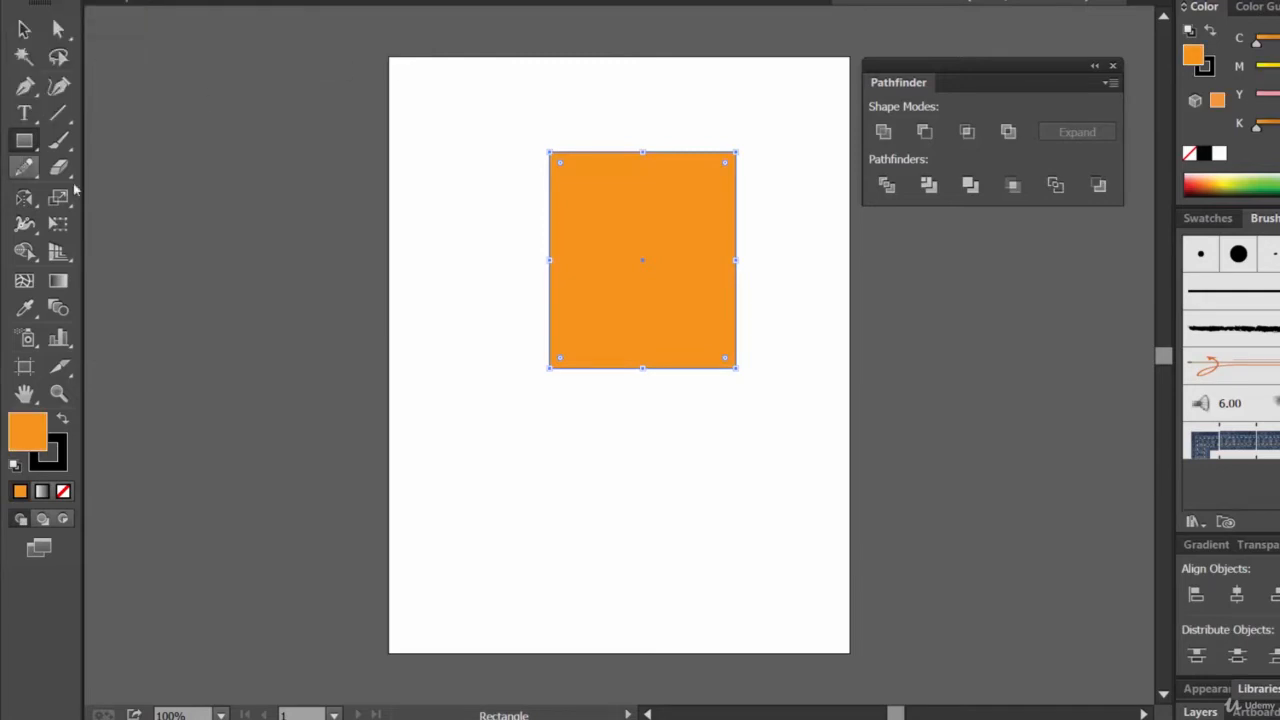
Draw a tall ellipse over the orange rectangle's lower-right corner and fill it with purple.
click(24, 141)
click(114, 203)
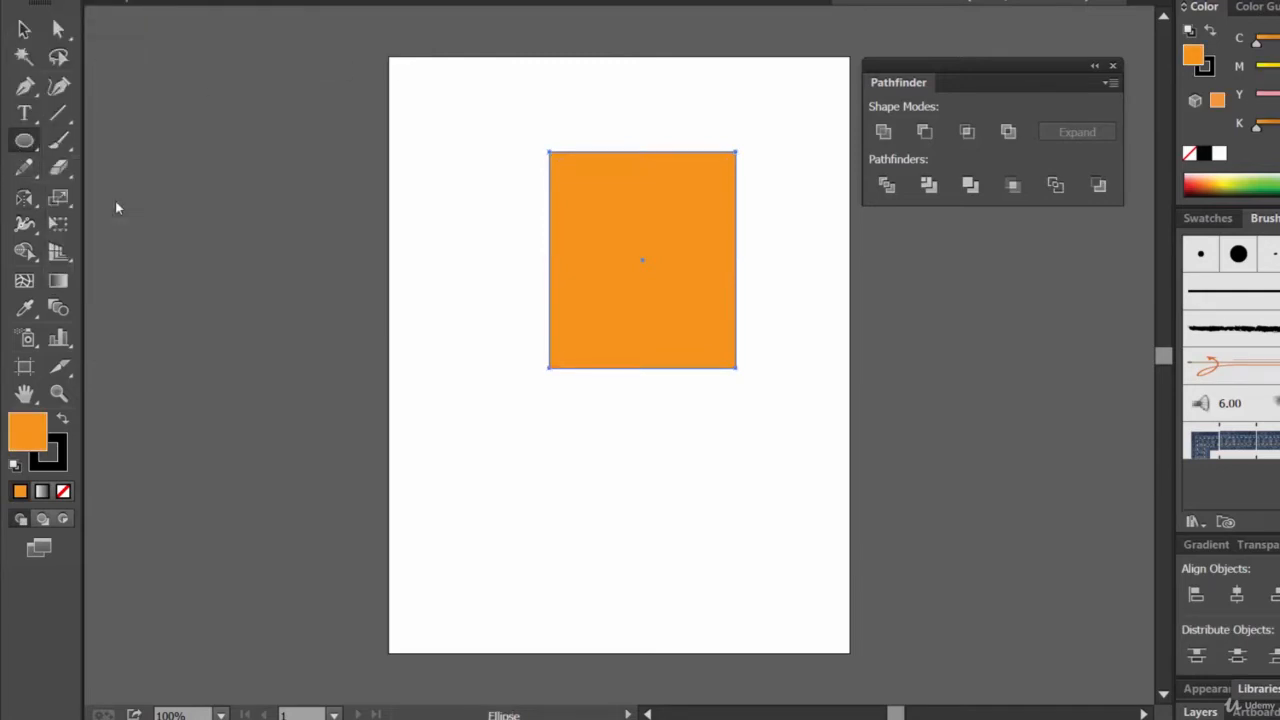
drag(647, 255, 843, 508)
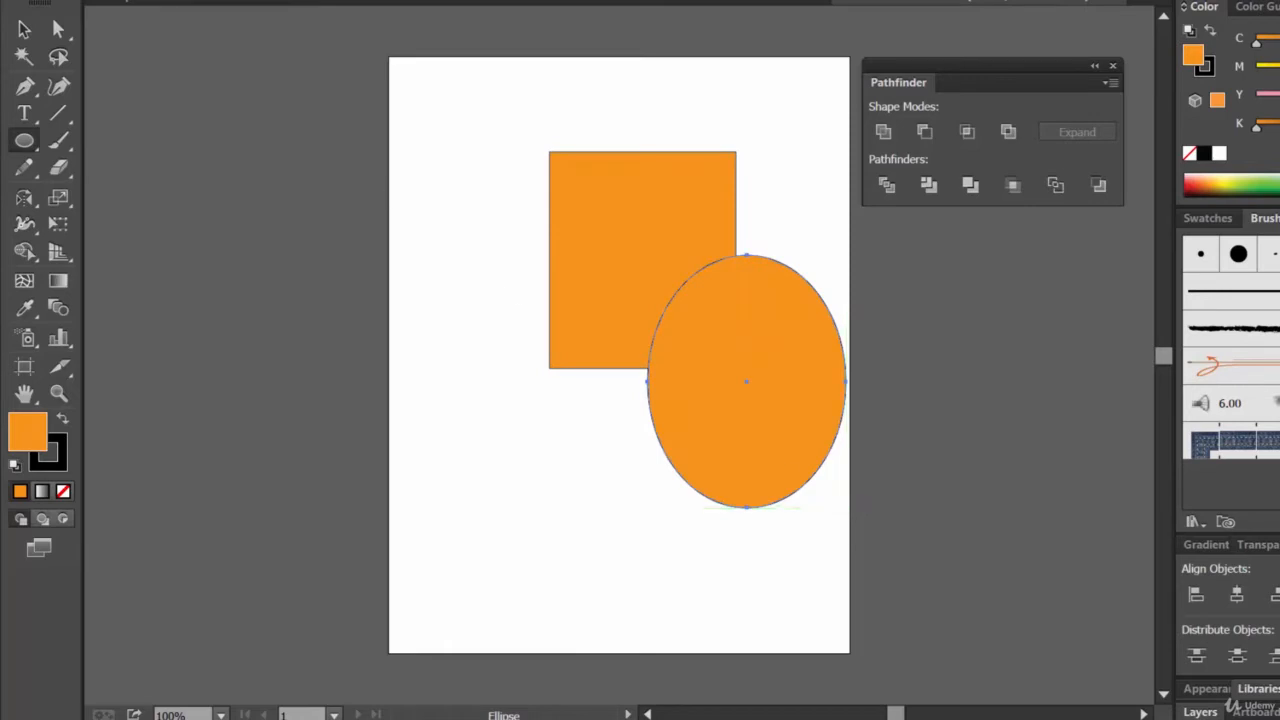
click(221, 18)
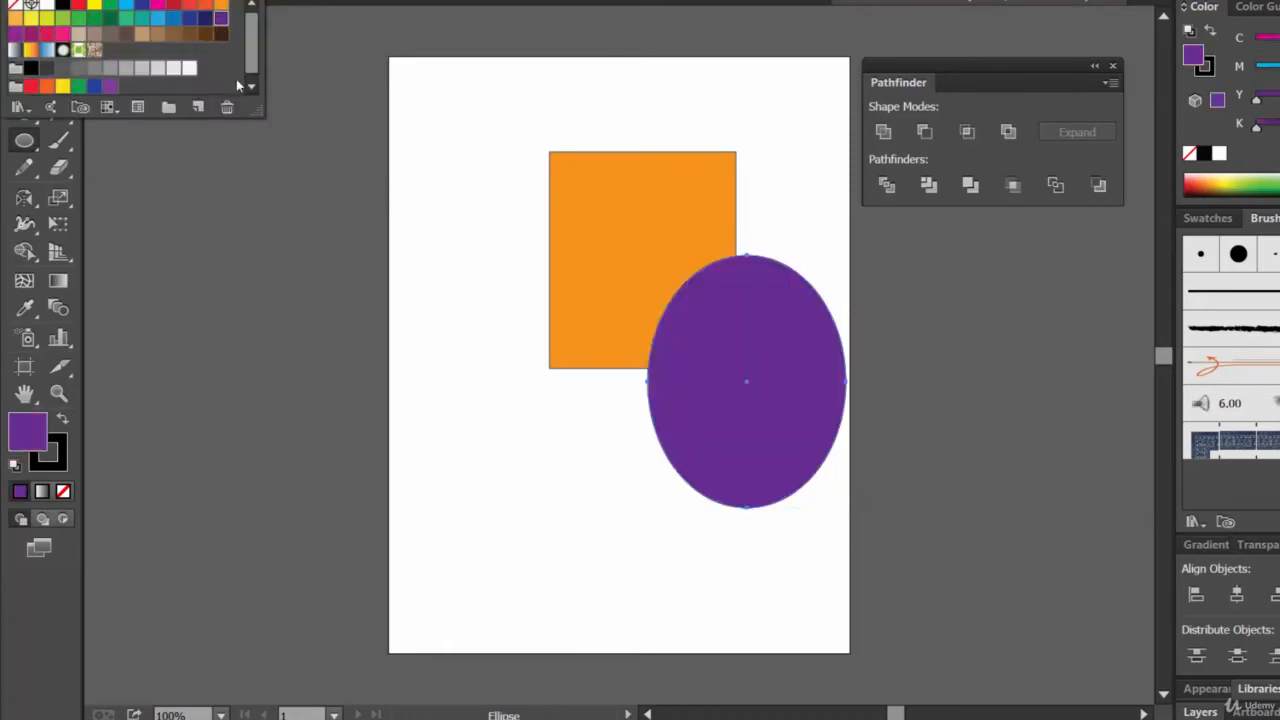
Select the orange rectangle and purple ellipse, apply the Trim pathfinder, and deselect the result.
key(v)
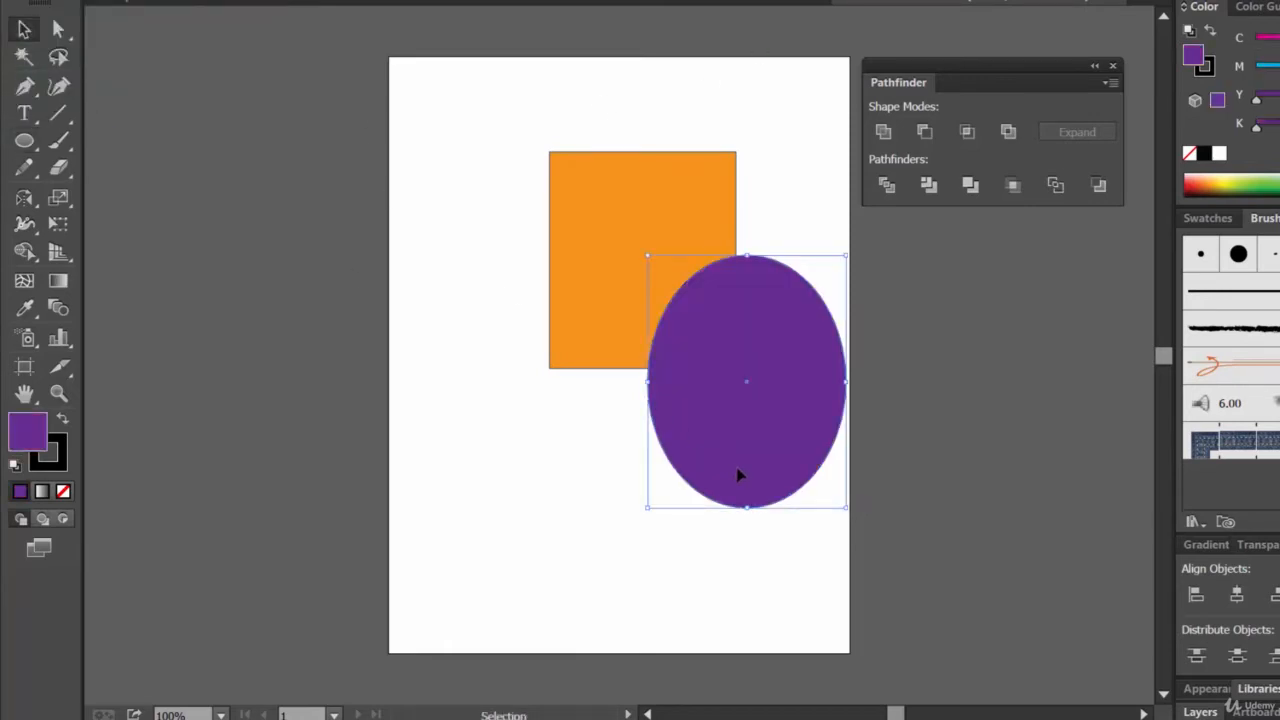
drag(763, 572, 558, 283)
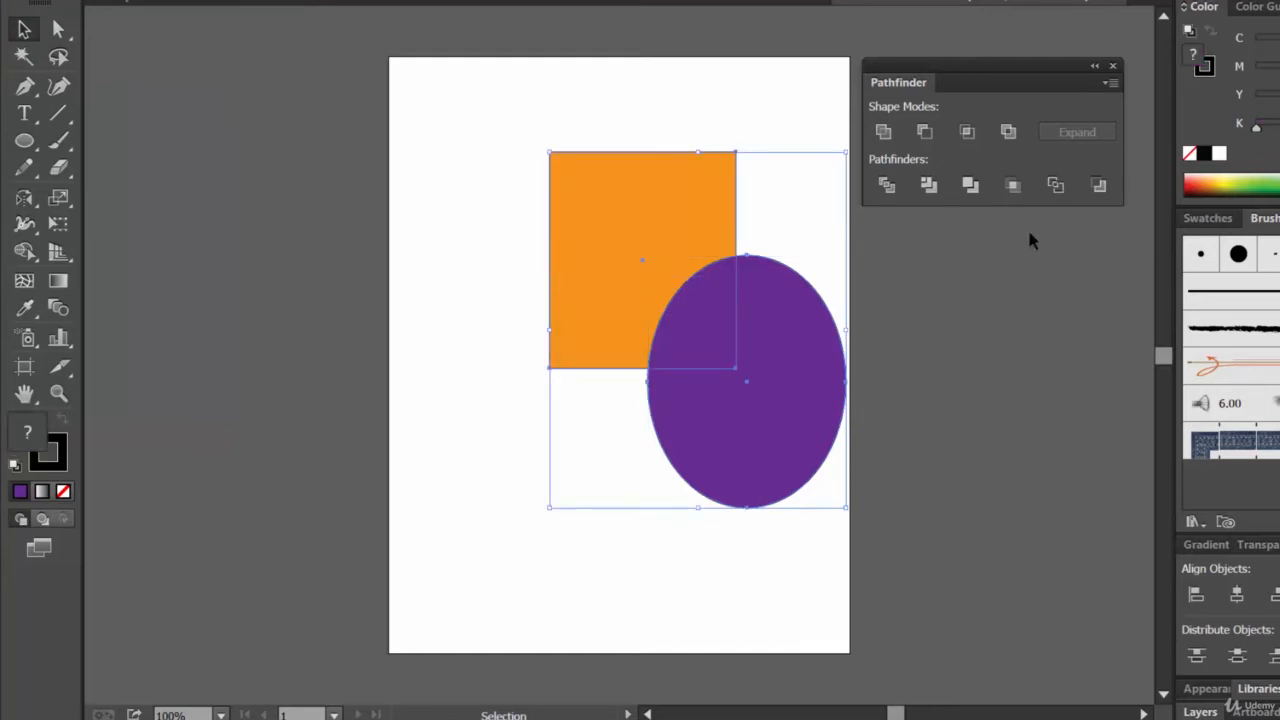
click(928, 186)
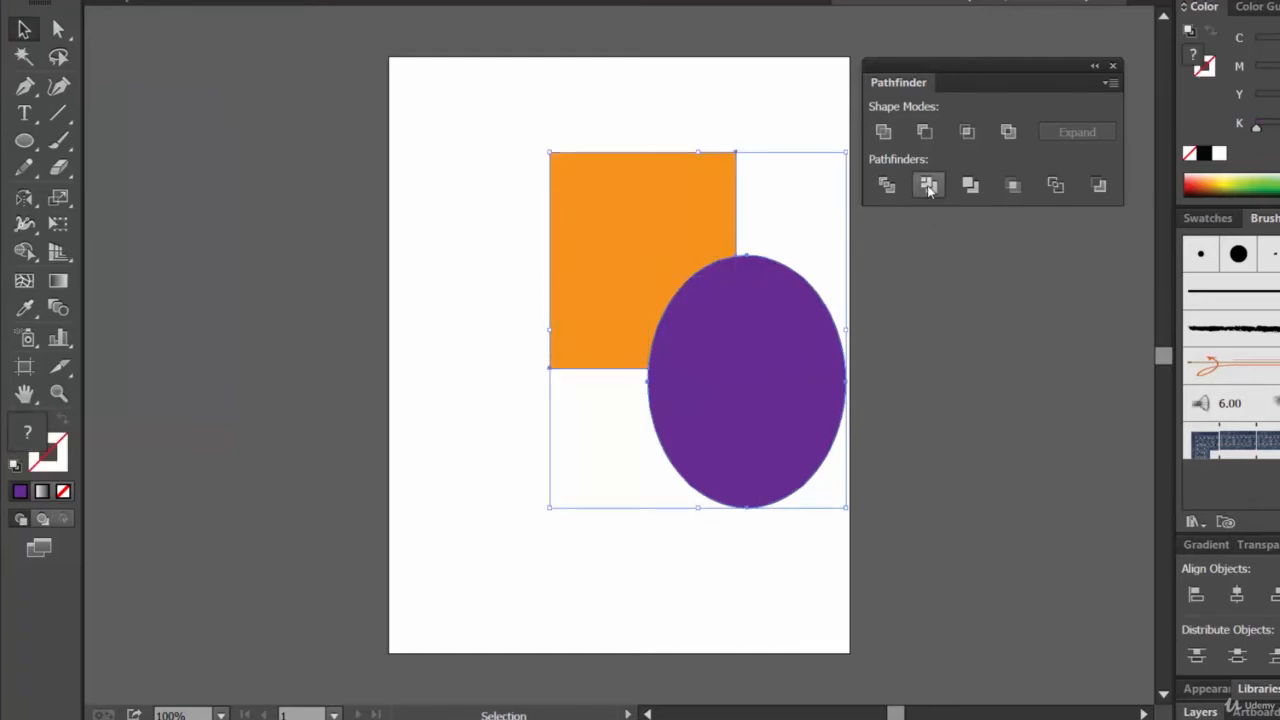
click(657, 571)
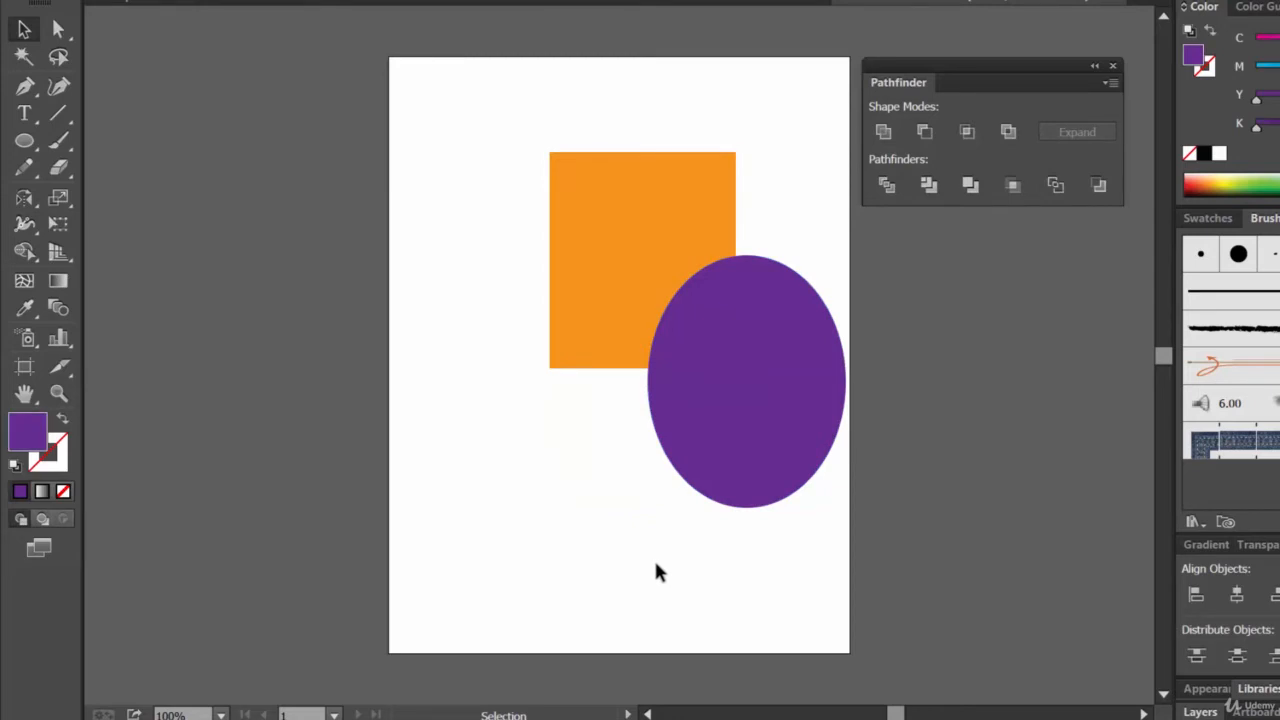
Separate the trimmed orange piece and purple ellipse with Direct Selection, moving both up and to the left on the artboard.
click(59, 30)
click(59, 30)
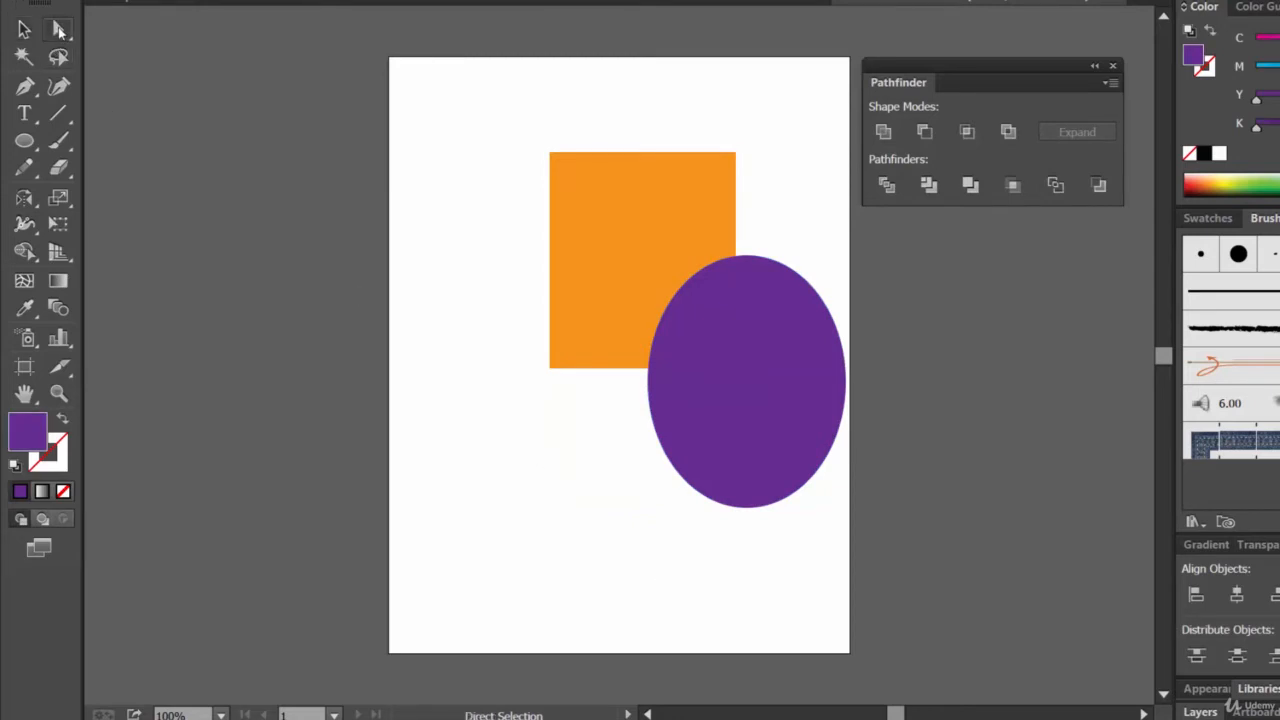
drag(765, 327, 766, 434)
drag(556, 262, 483, 276)
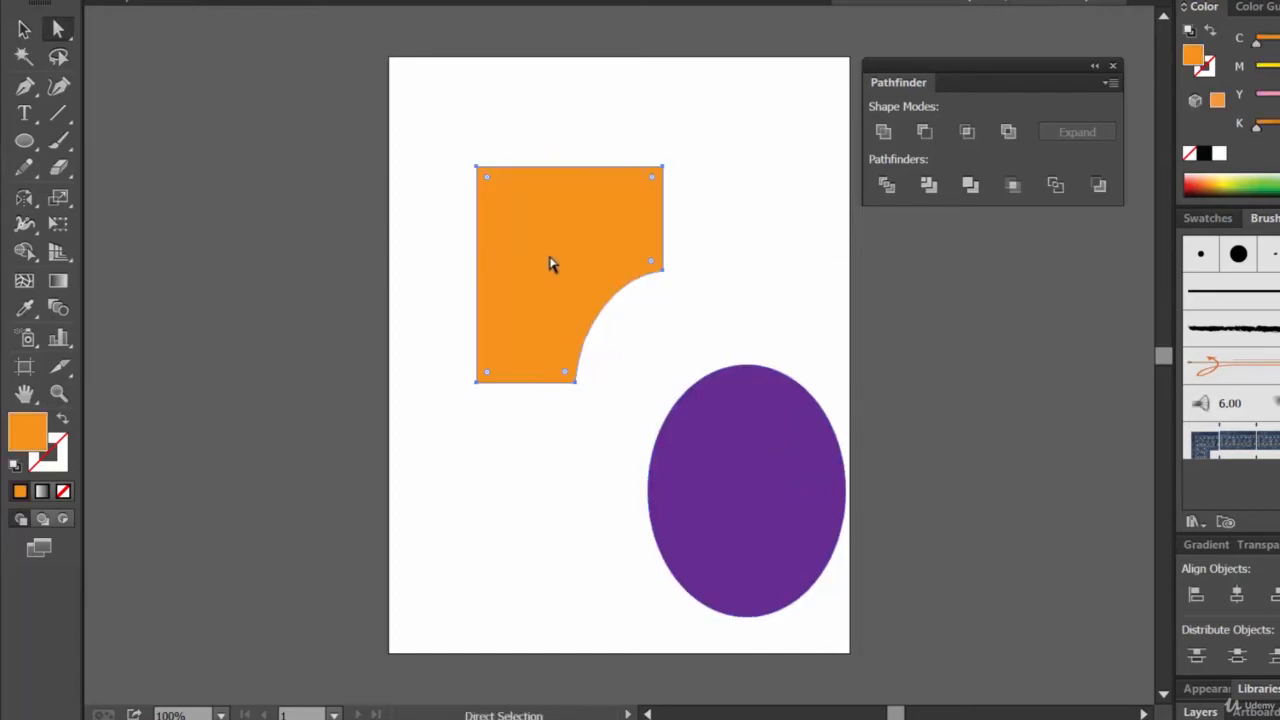
drag(770, 485, 729, 425)
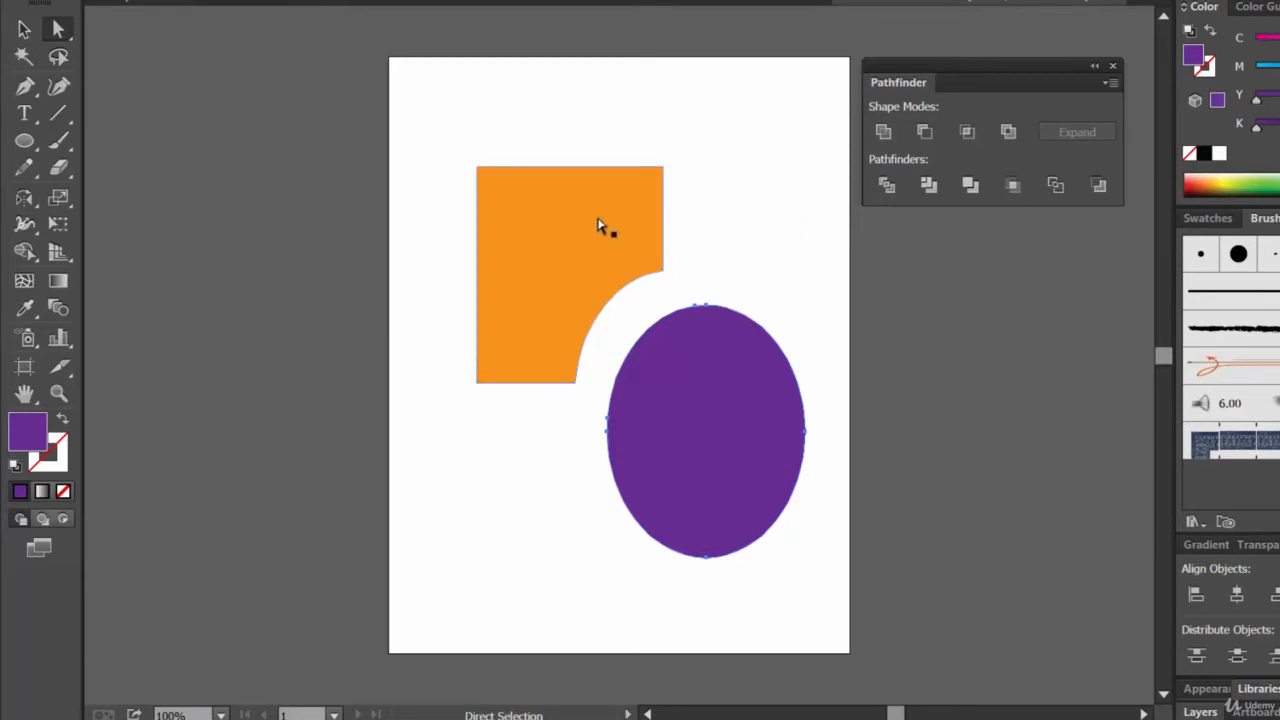
drag(600, 225, 537, 133)
drag(722, 388, 639, 259)
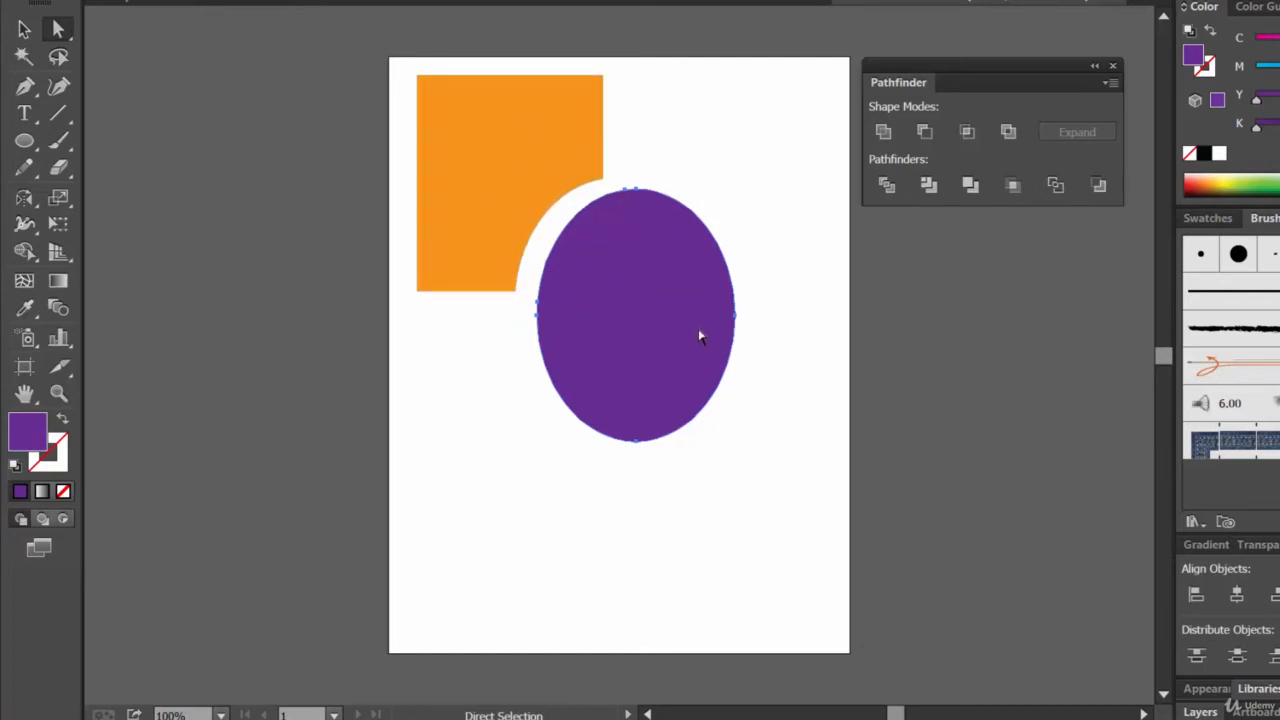
Undo the piece moves and the Trim to restore the overlapping rectangle and ellipse.
key(v)
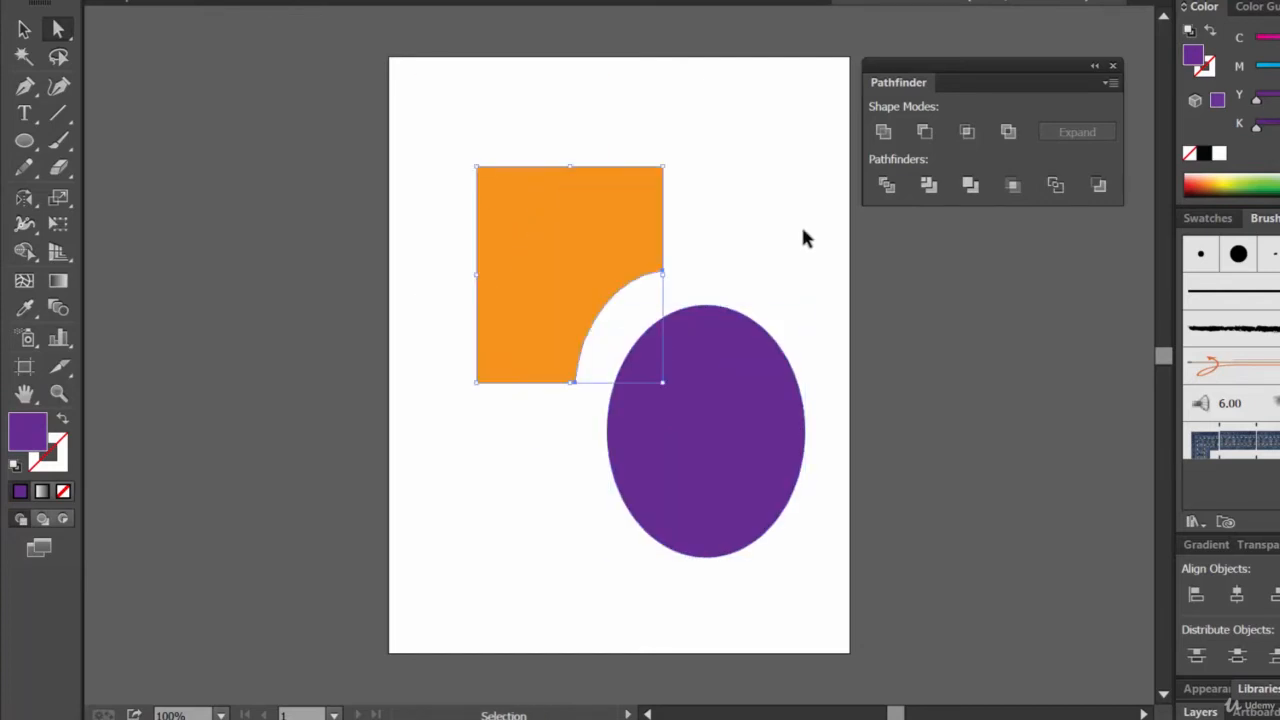
key(ctrl+z)
key(ctrl+z)
key(ctrl+z)
key(ctrl+z)
key(ctrl+z)
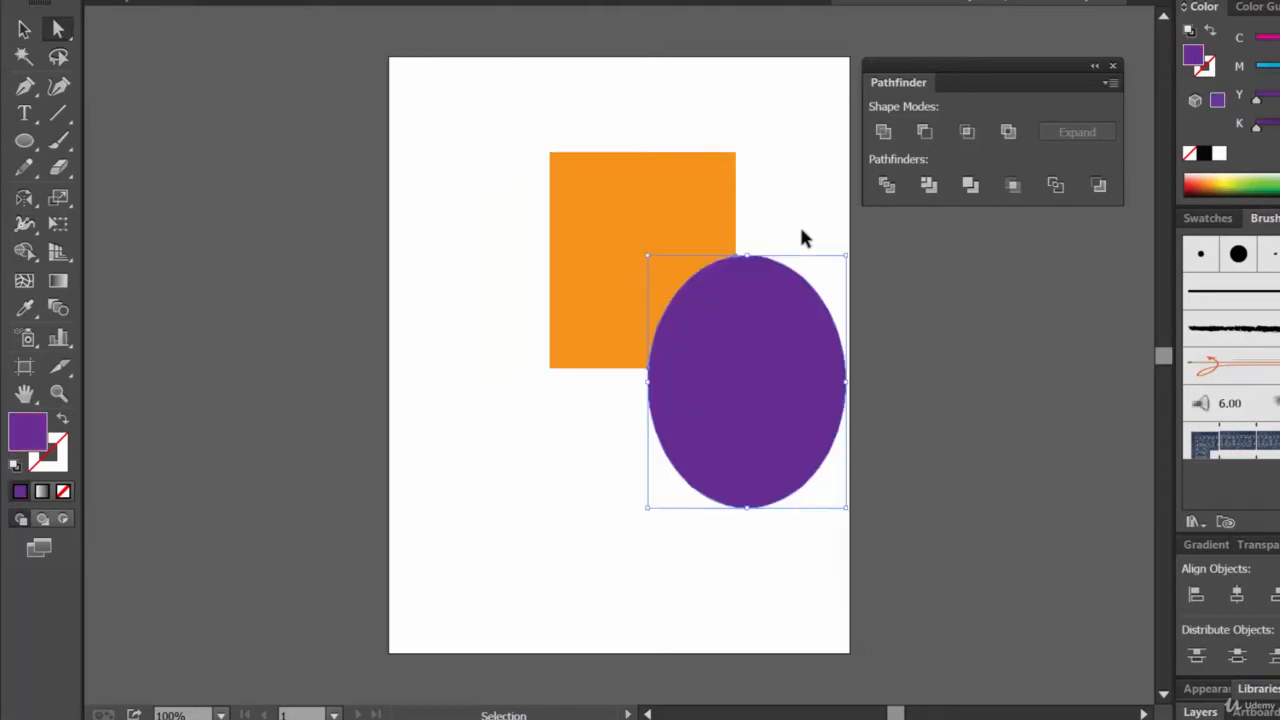
Select the orange rectangle and purple ellipse, apply the Divide pathfinder, and deselect the result.
key(ctrl+a)
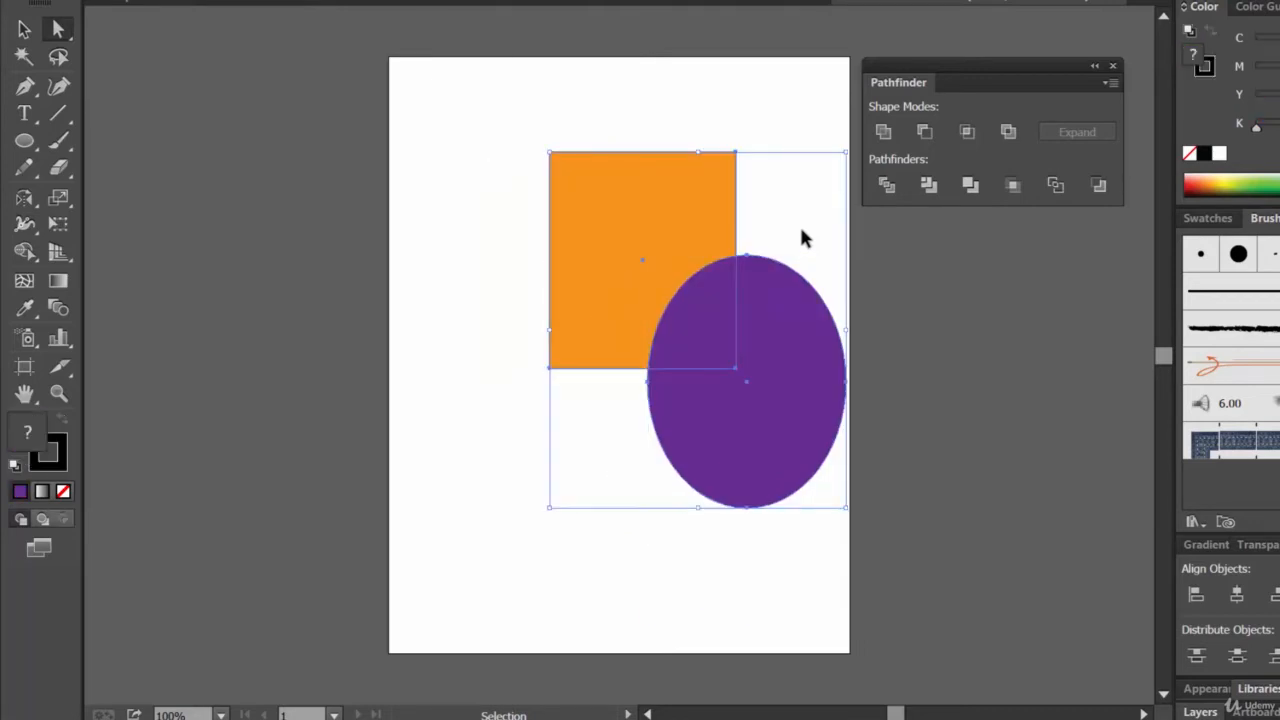
key(a)
key(v)
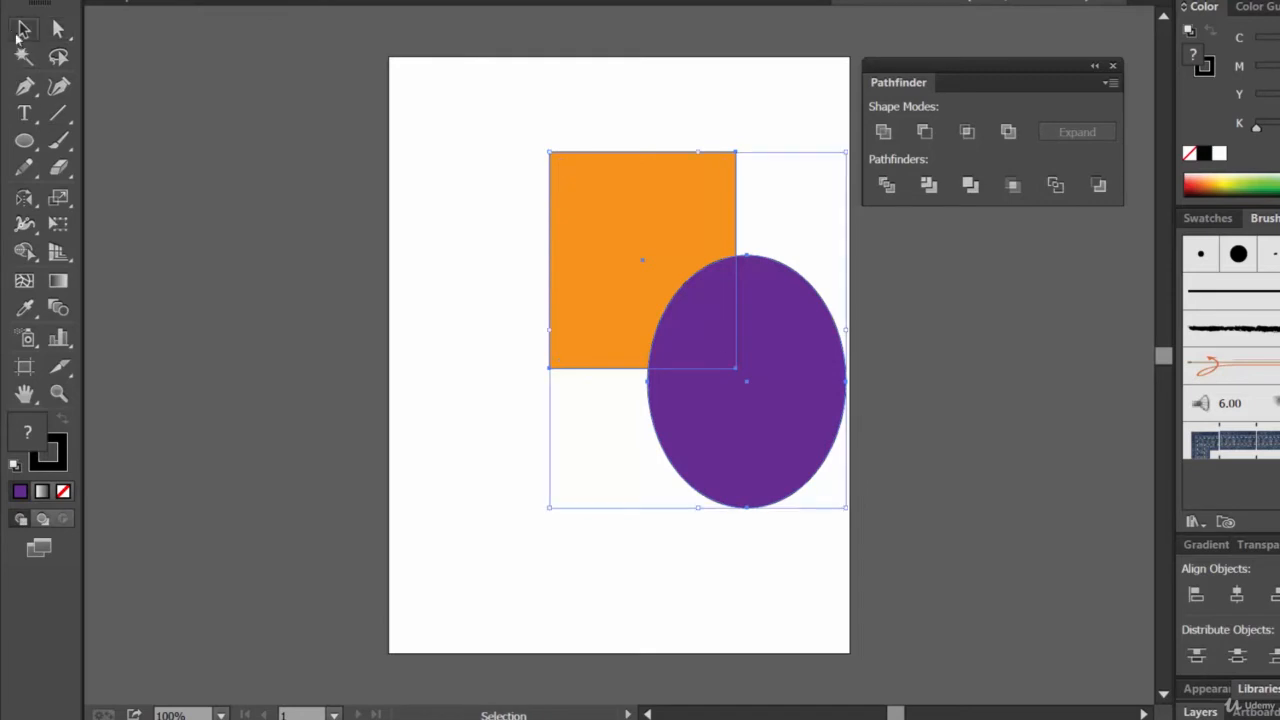
drag(476, 152, 831, 400)
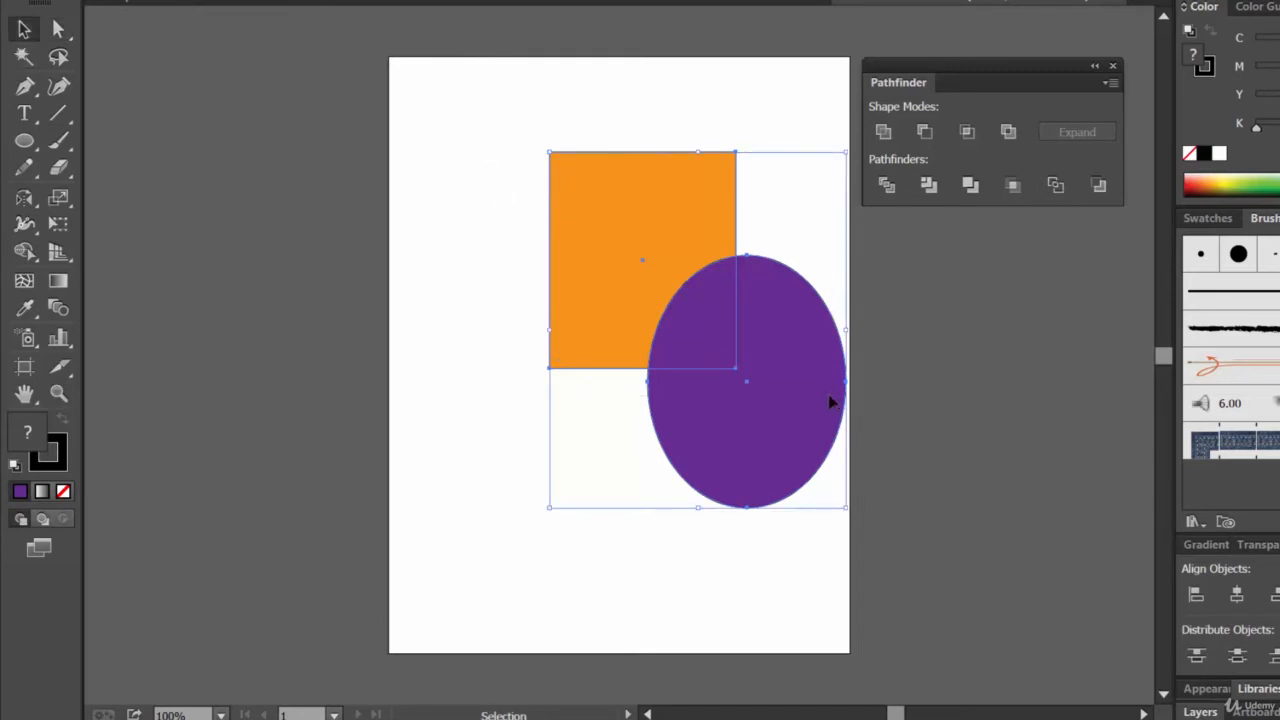
click(888, 187)
click(446, 290)
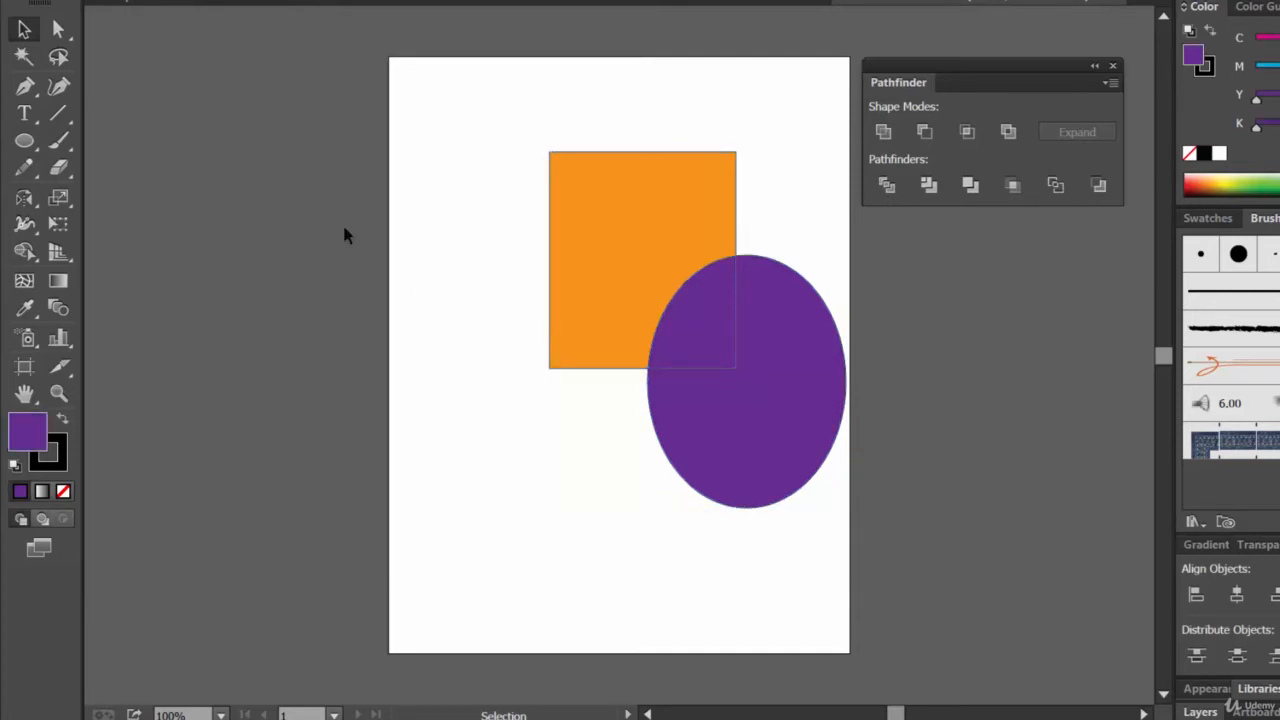
Spread the orange piece, the overlap piece and the remaining ellipse piece apart using Direct Selection.
click(60, 32)
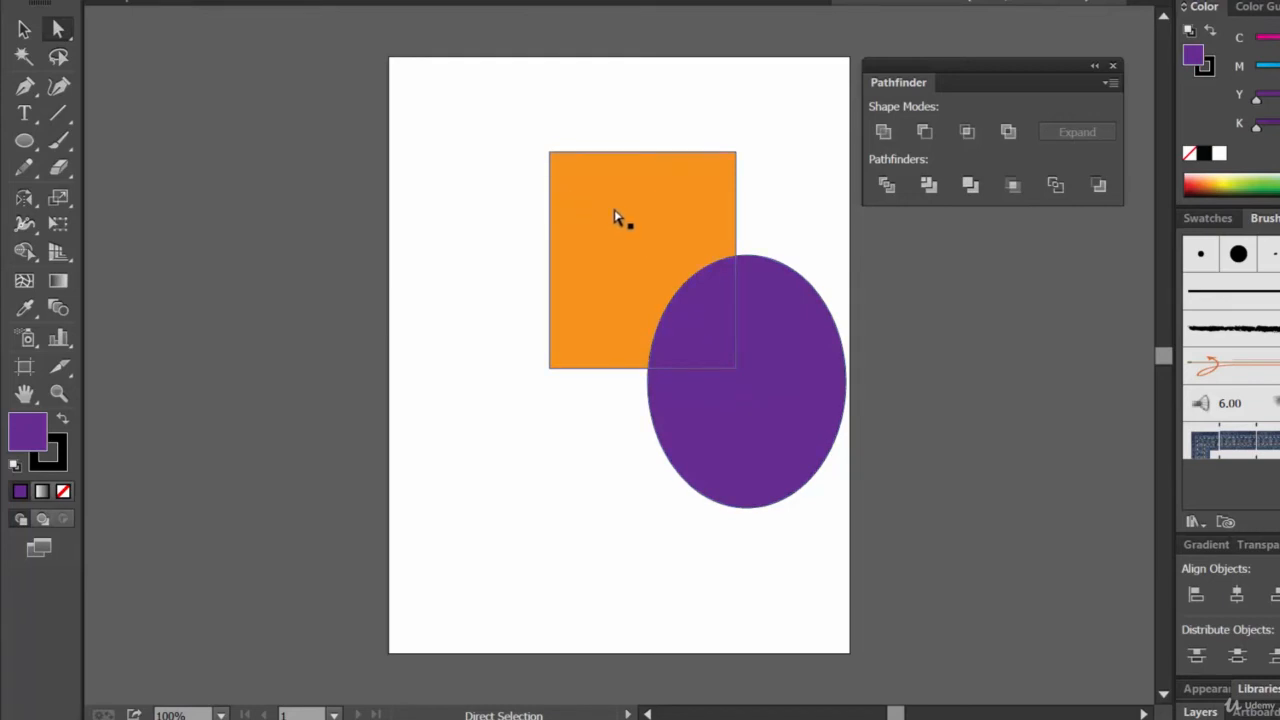
drag(614, 218, 531, 171)
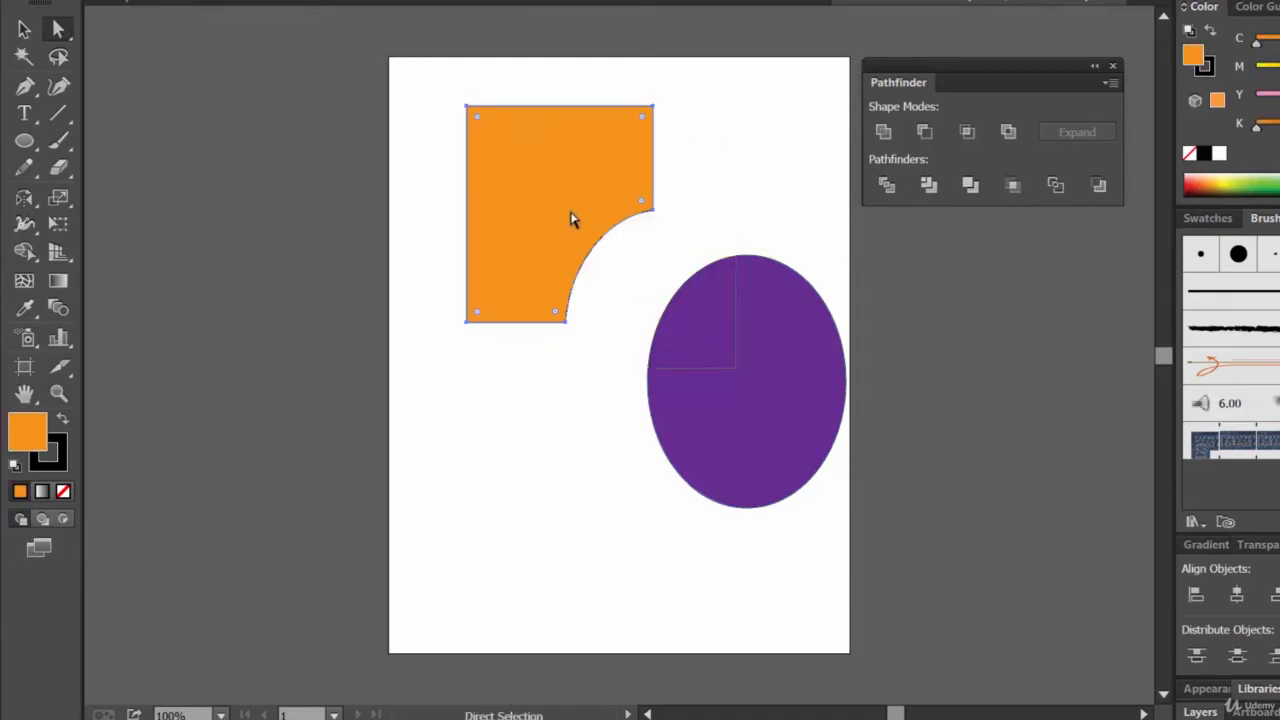
drag(709, 323, 645, 286)
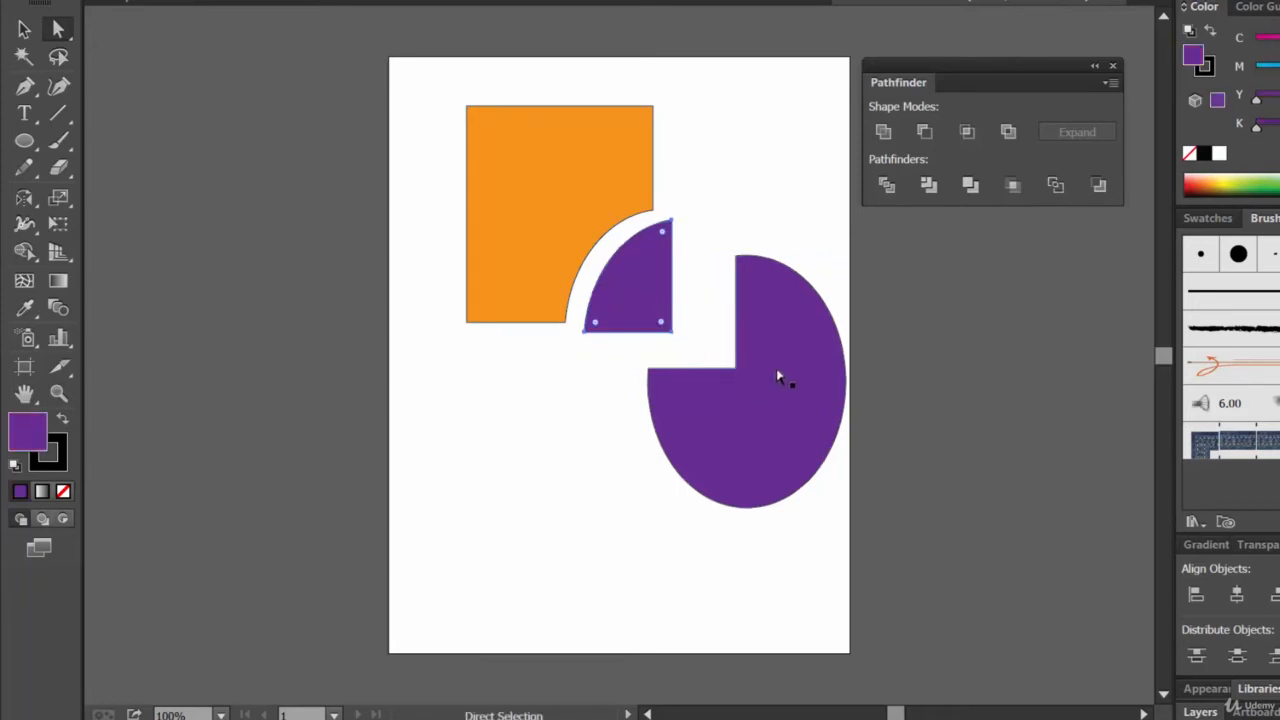
drag(771, 348, 733, 333)
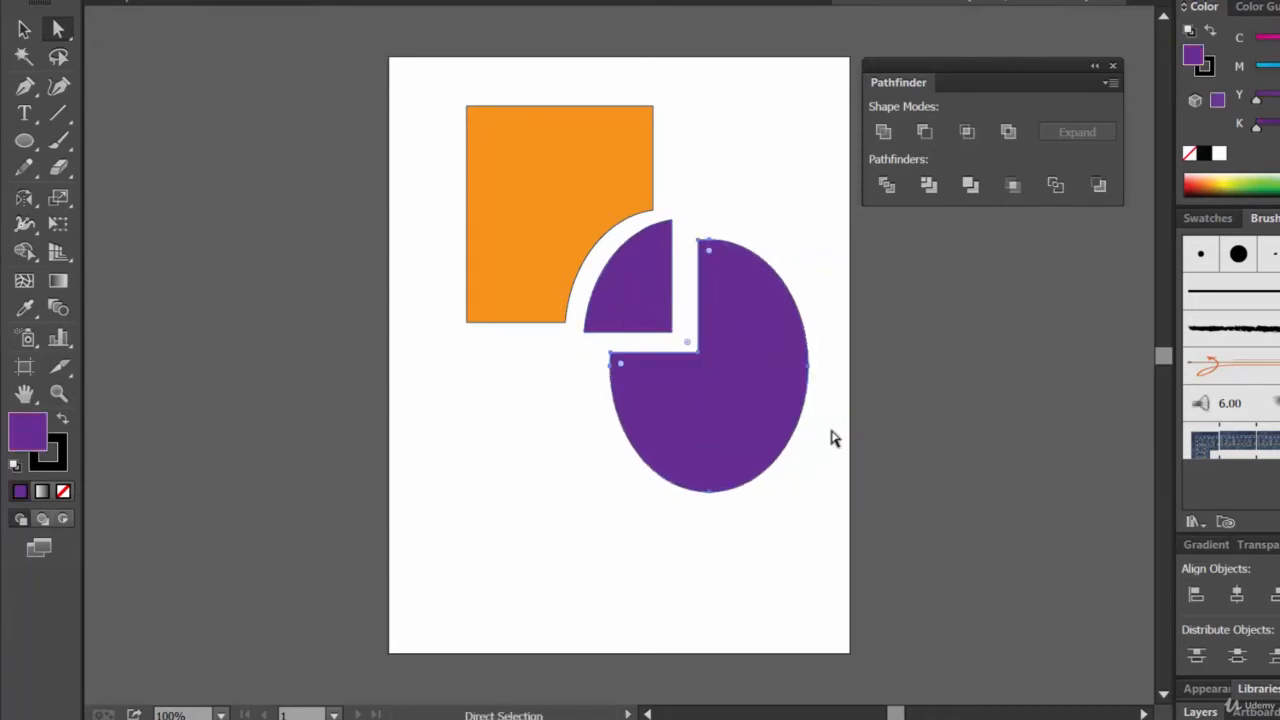
click(607, 497)
Undo the piece moves and the Divide to bring back the original rectangle and ellipse.
key(v)
click(712, 425)
key(ctrl+z)
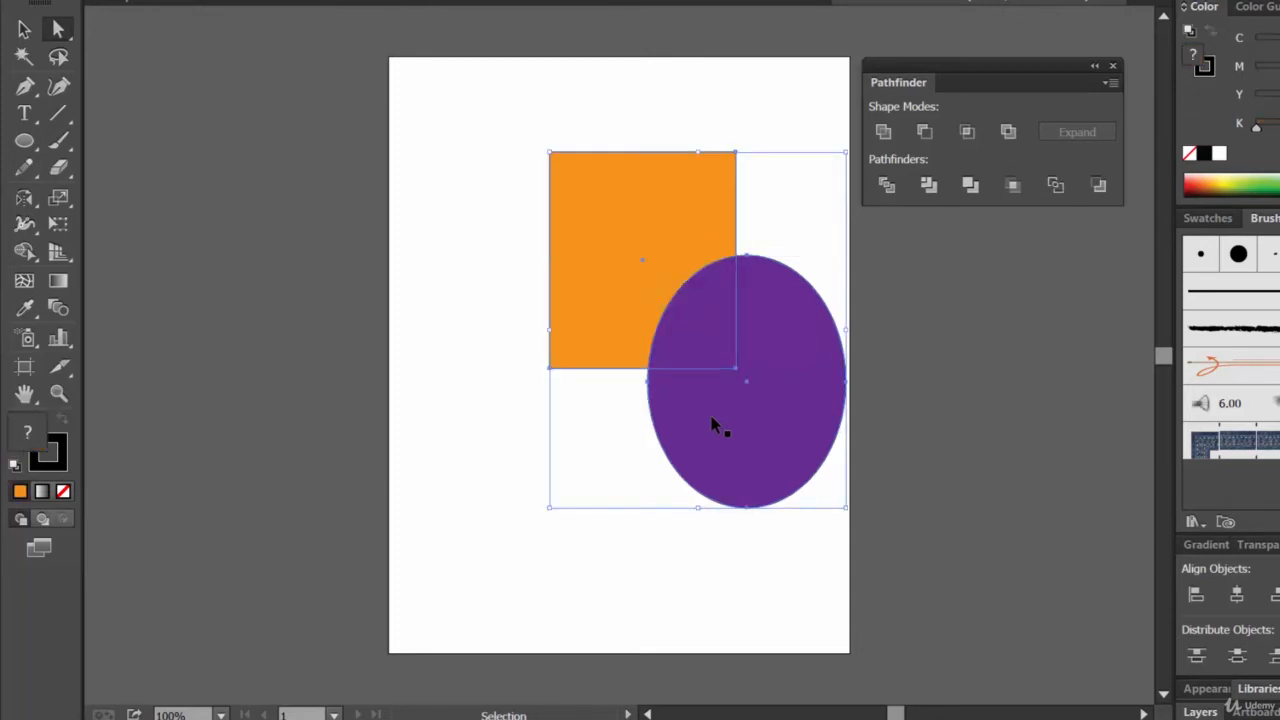
key(a)
key(v)
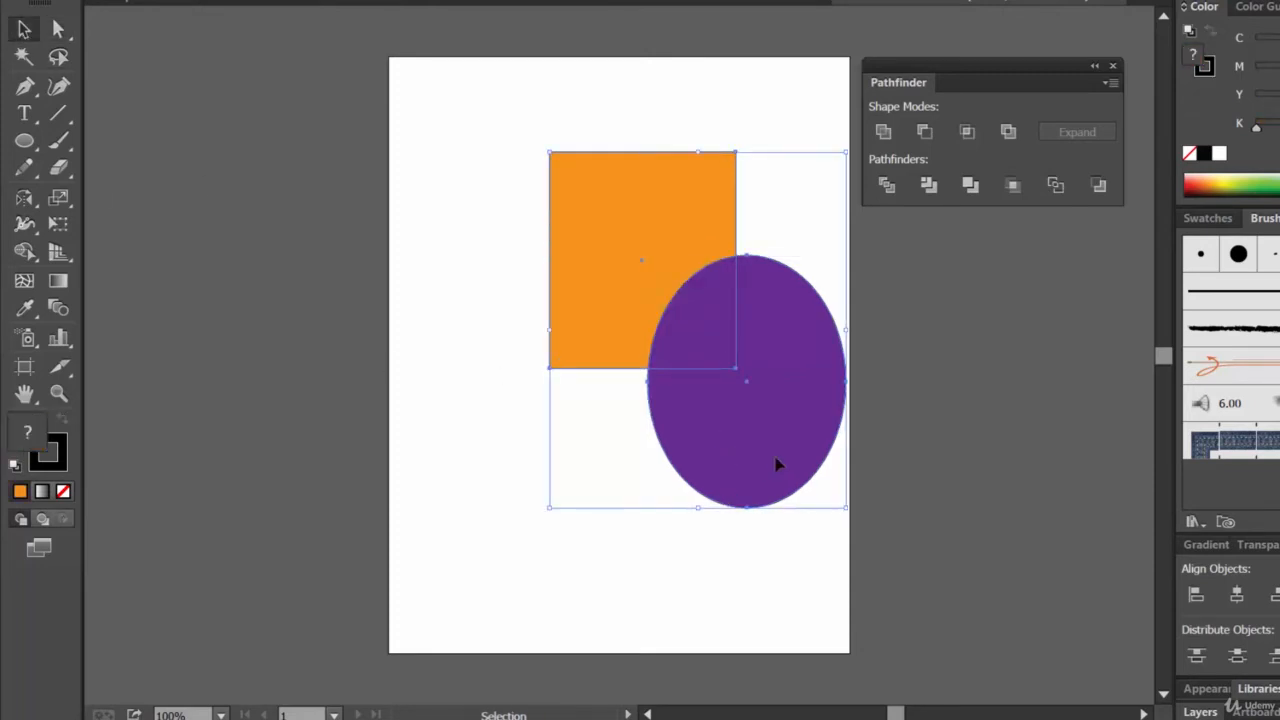
Select both overlapping shapes, apply the Trim pathfinder, and deselect the result.
click(737, 444)
drag(773, 553, 553, 282)
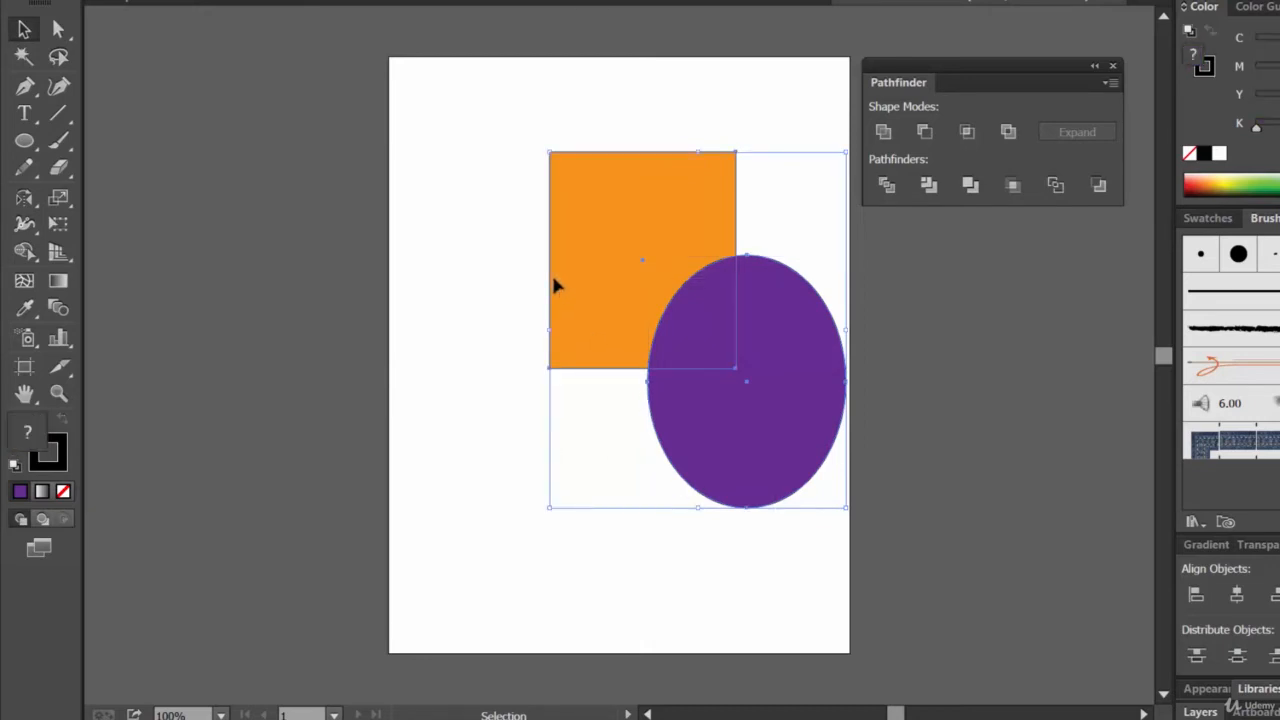
click(939, 188)
click(465, 345)
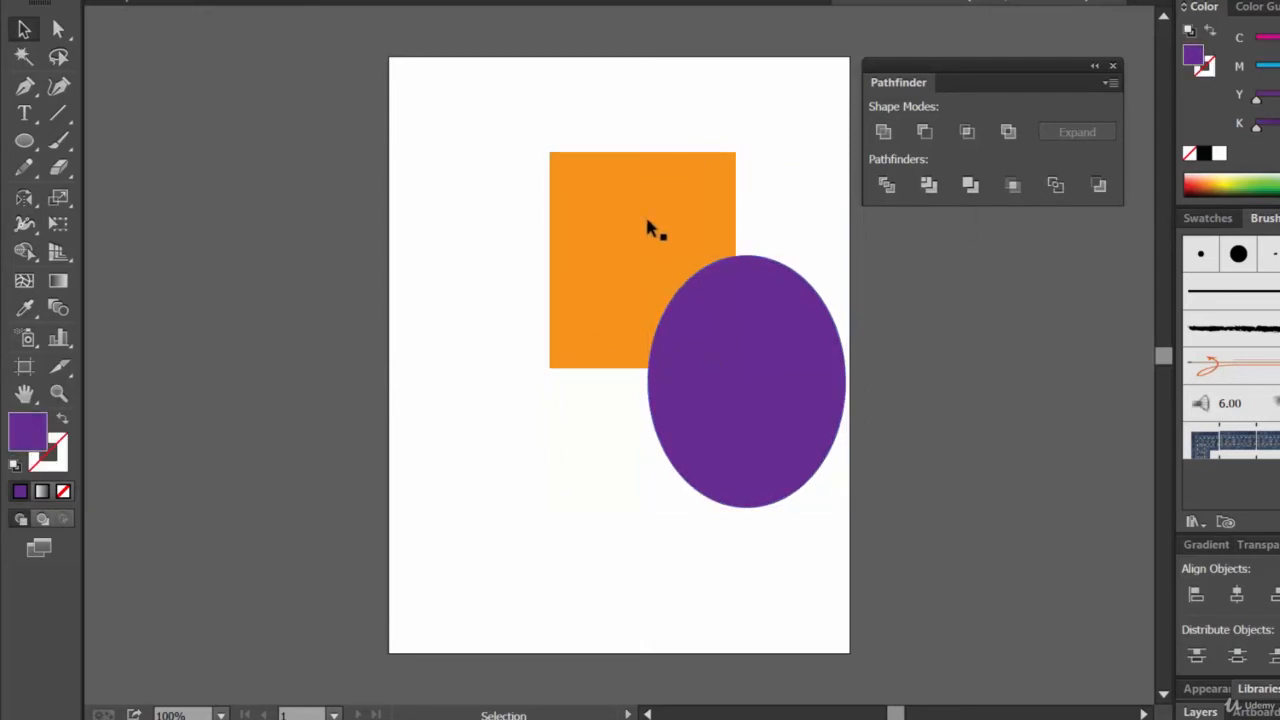
Move the trimmed group toward the artboard's upper-left and separate its orange piece and purple ellipse with a narrow gap.
drag(656, 217, 534, 199)
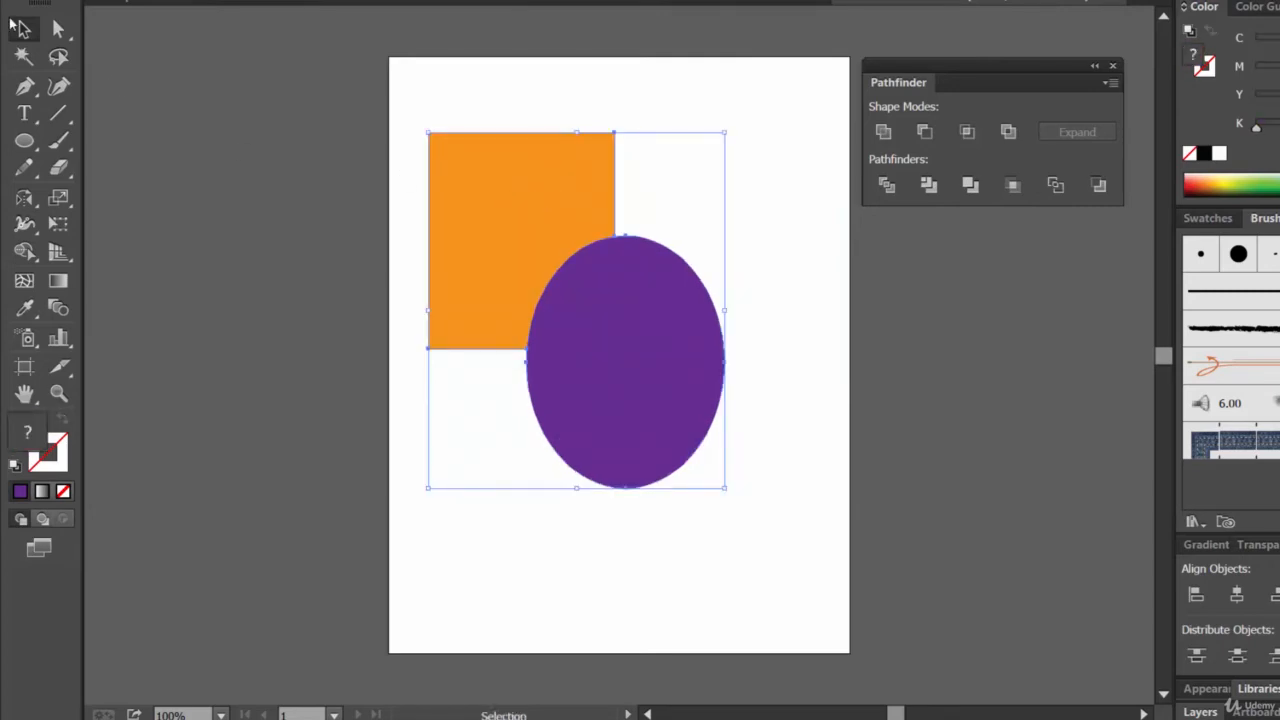
click(58, 29)
click(708, 242)
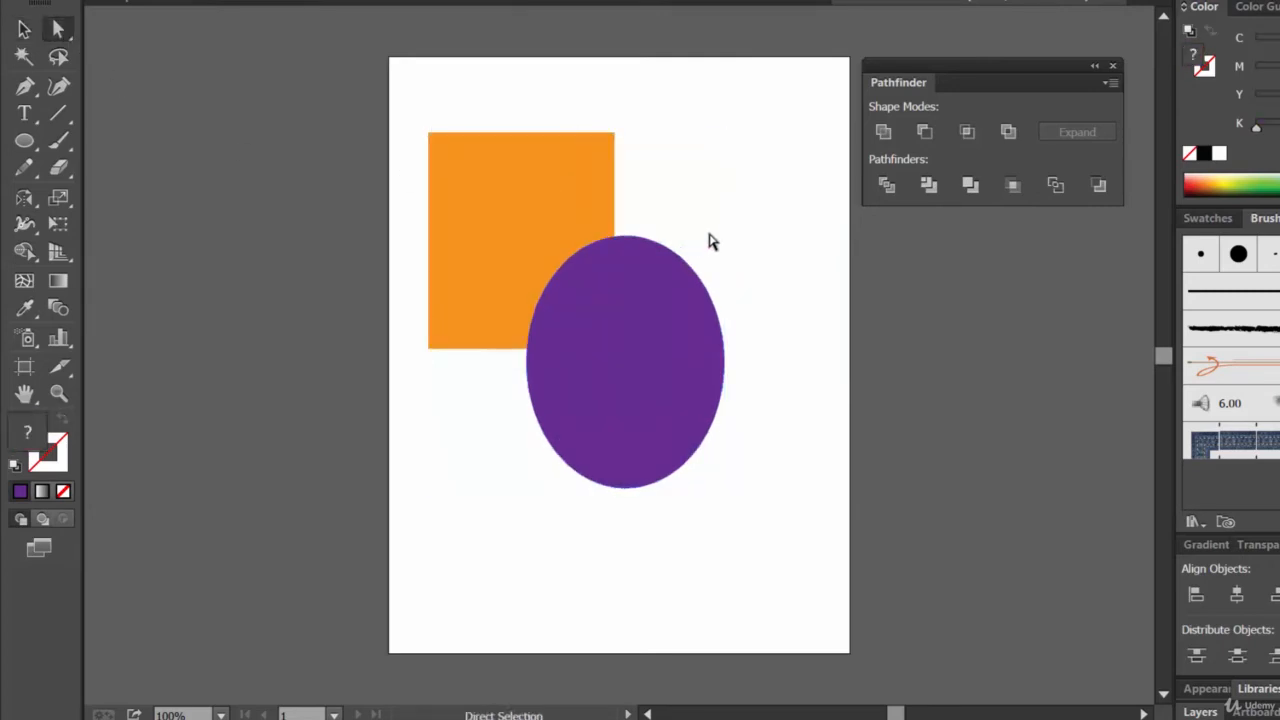
click(609, 360)
mouse_move(609, 360)
mouse_down()
mouse_move(650, 372)
mouse_move(628, 376)
mouse_up()
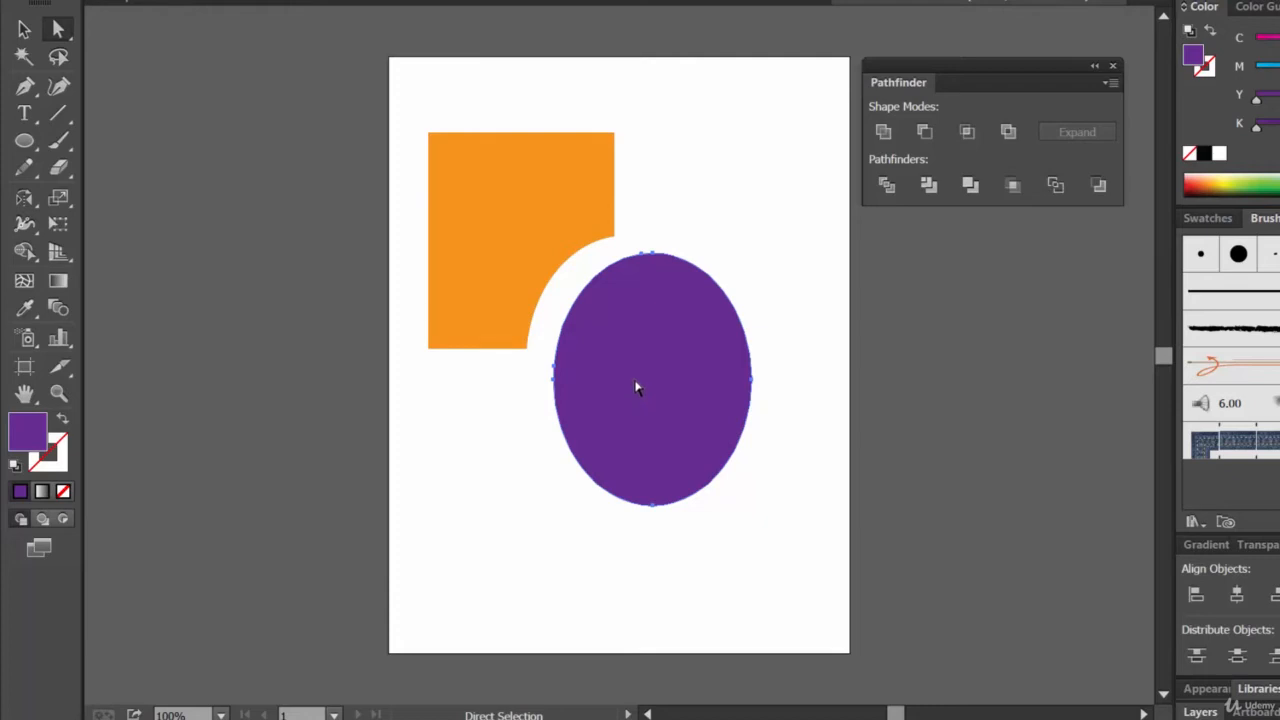
drag(623, 366, 610, 367)
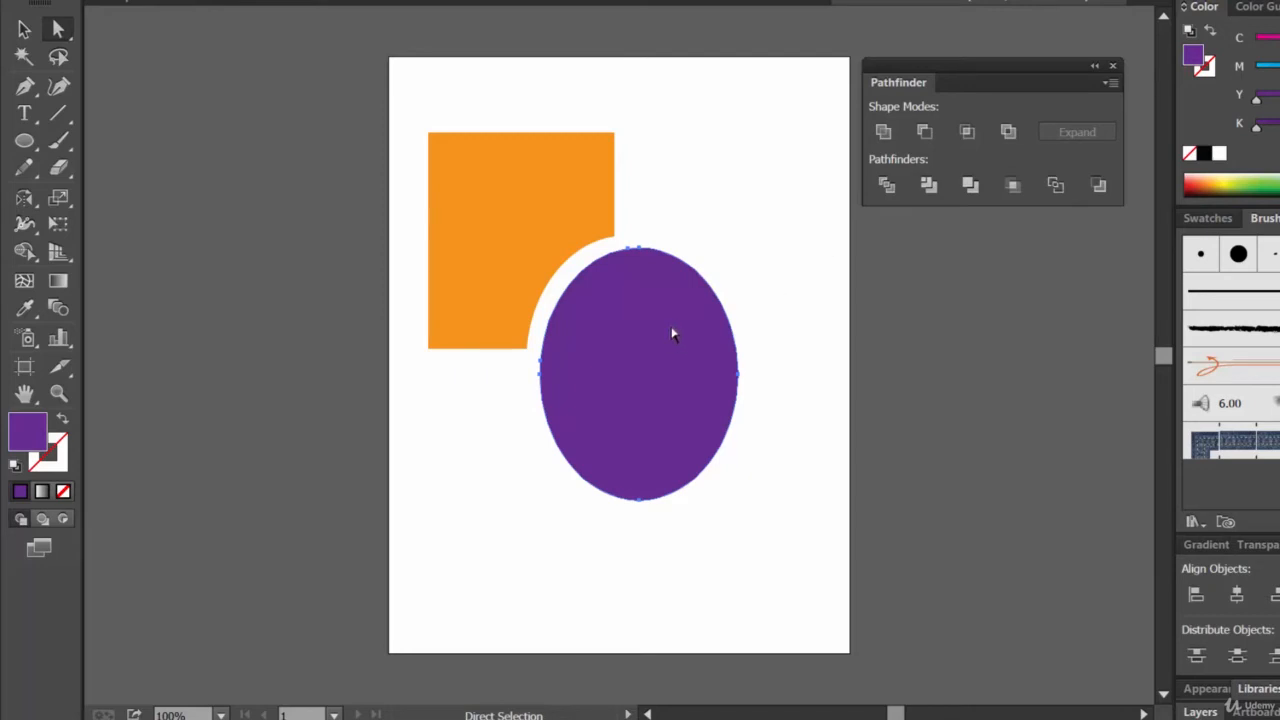
drag(522, 238, 500, 194)
drag(597, 342, 573, 291)
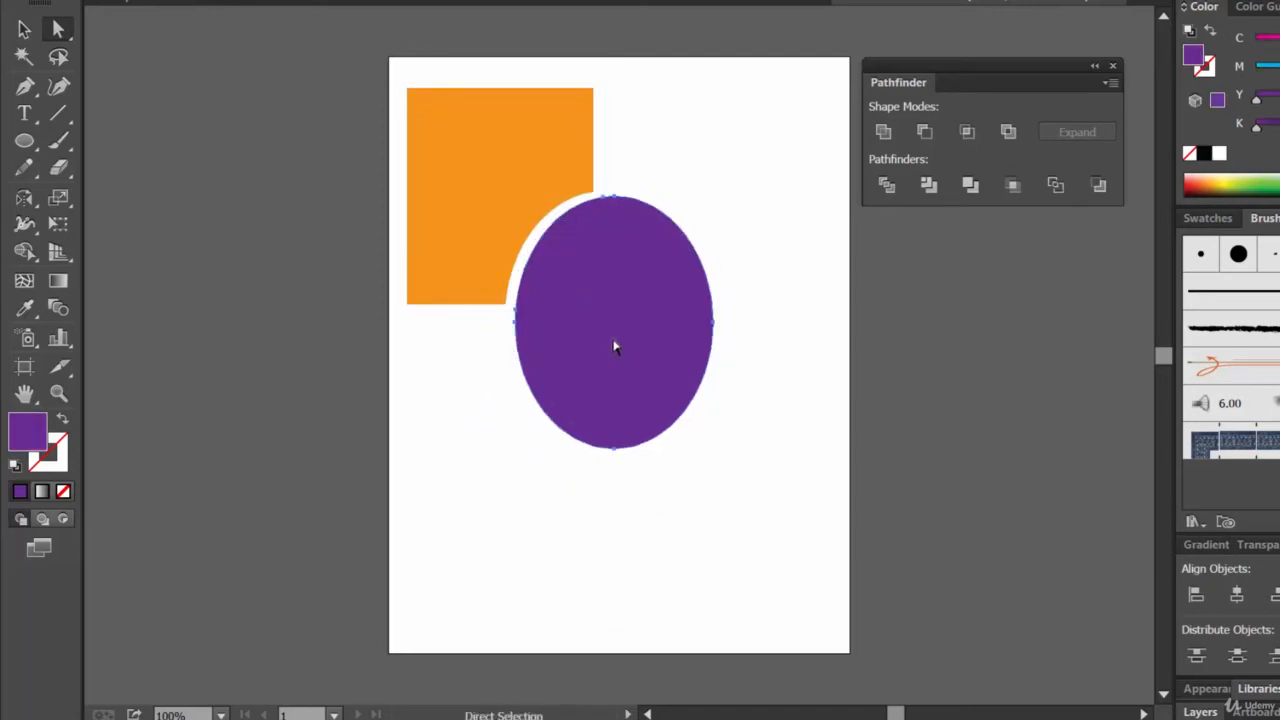
Undo the moves of the trimmed shapes and the Trim itself.
key(v)
key(ctrl+z)
key(ctrl+z)
key(ctrl+z)
key(ctrl+z)
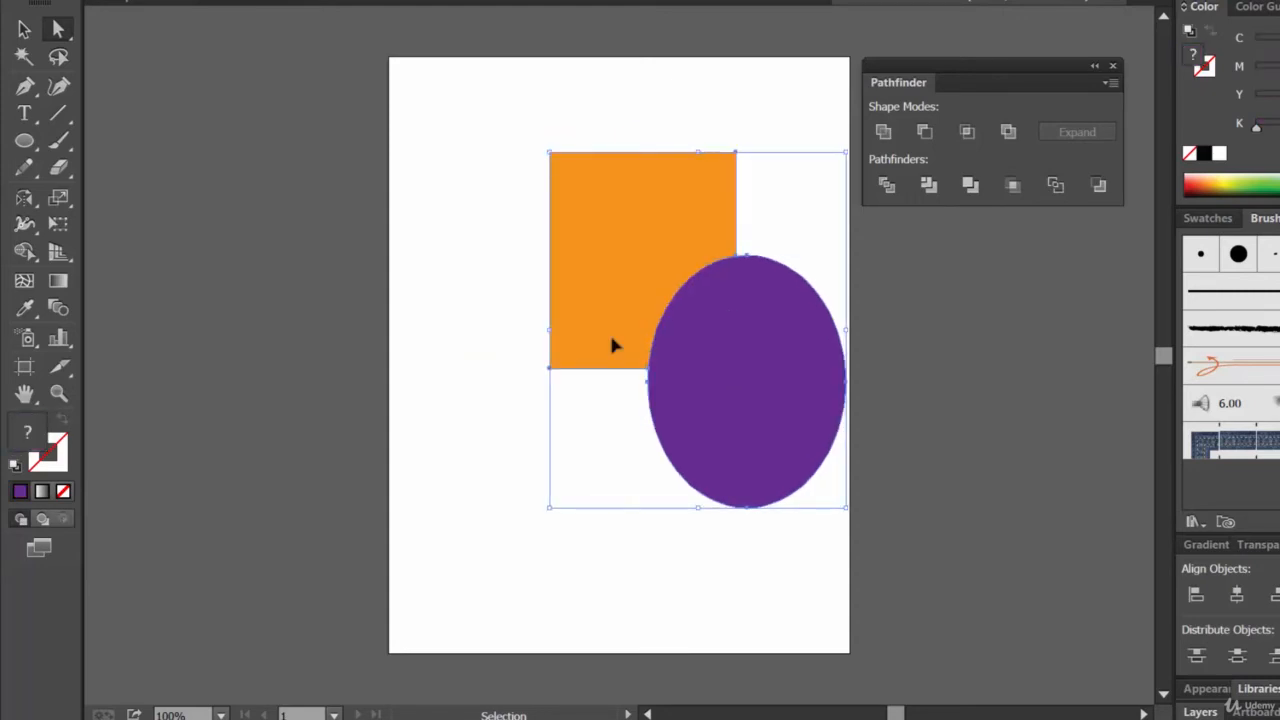
key(ctrl+z)
key(a)
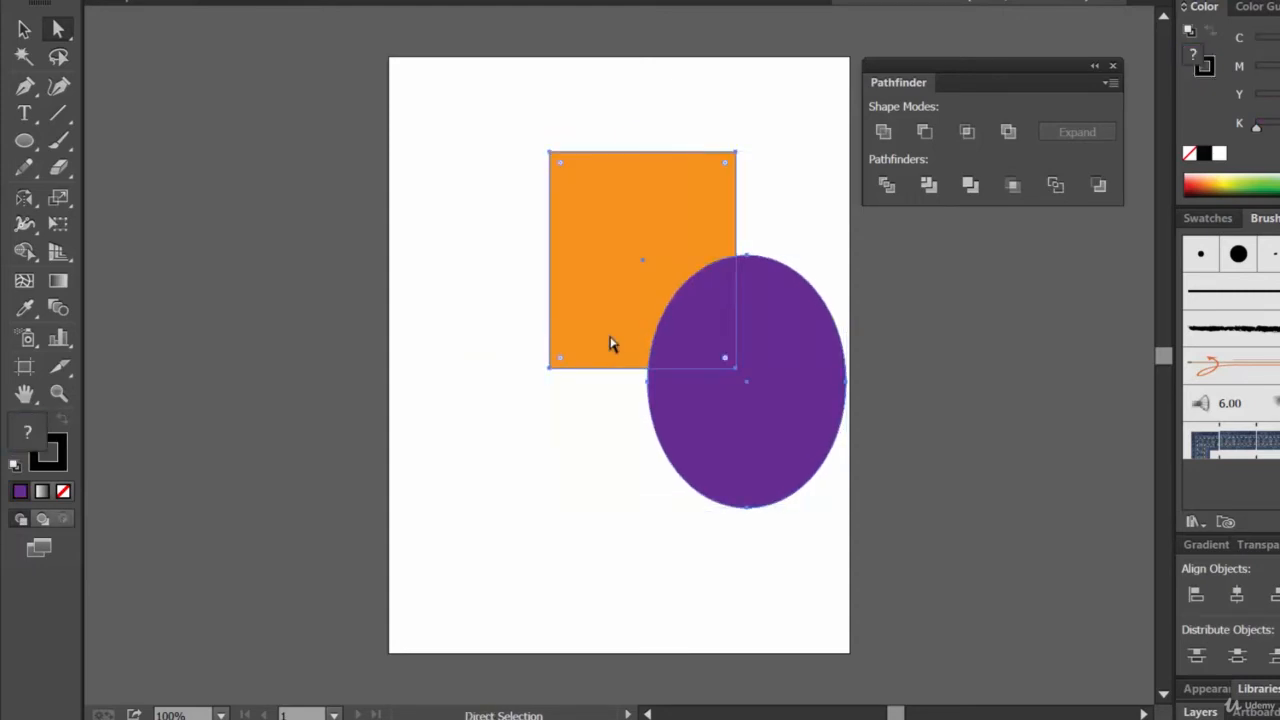
click(105, 2)
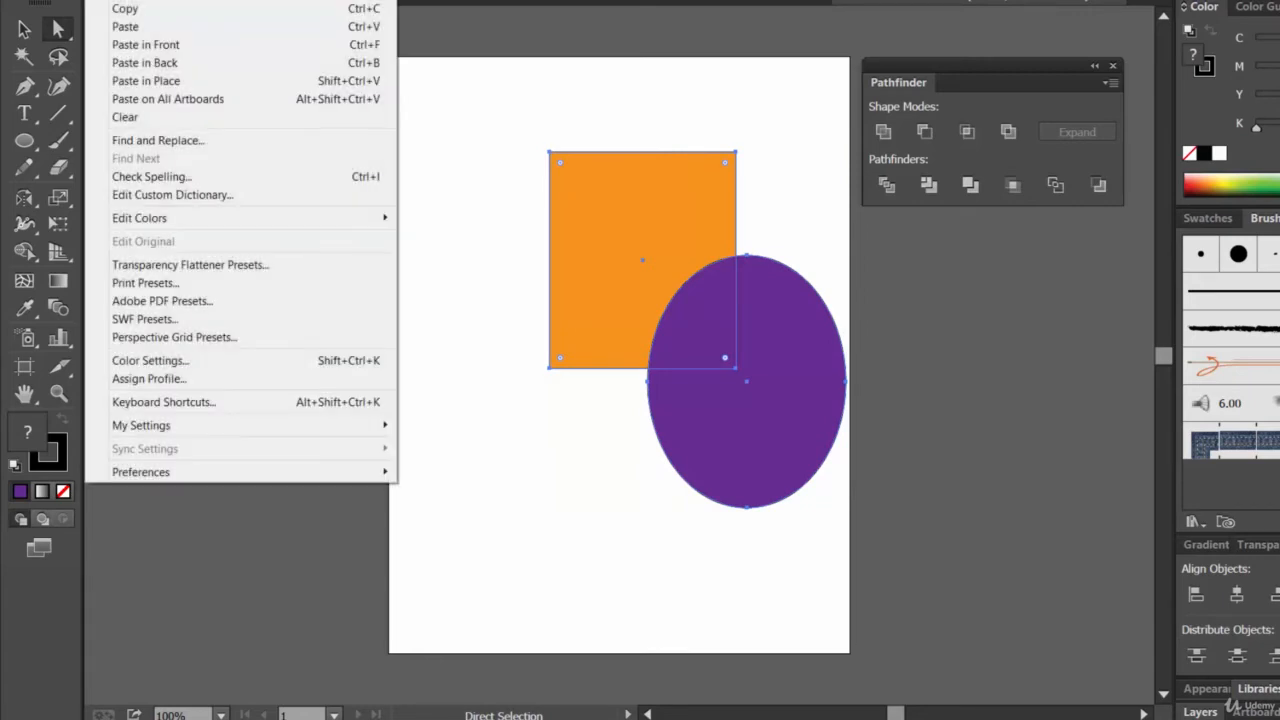
click(205, 2)
Select the restored rectangle and ellipse and apply the Divide pathfinder.
click(25, 29)
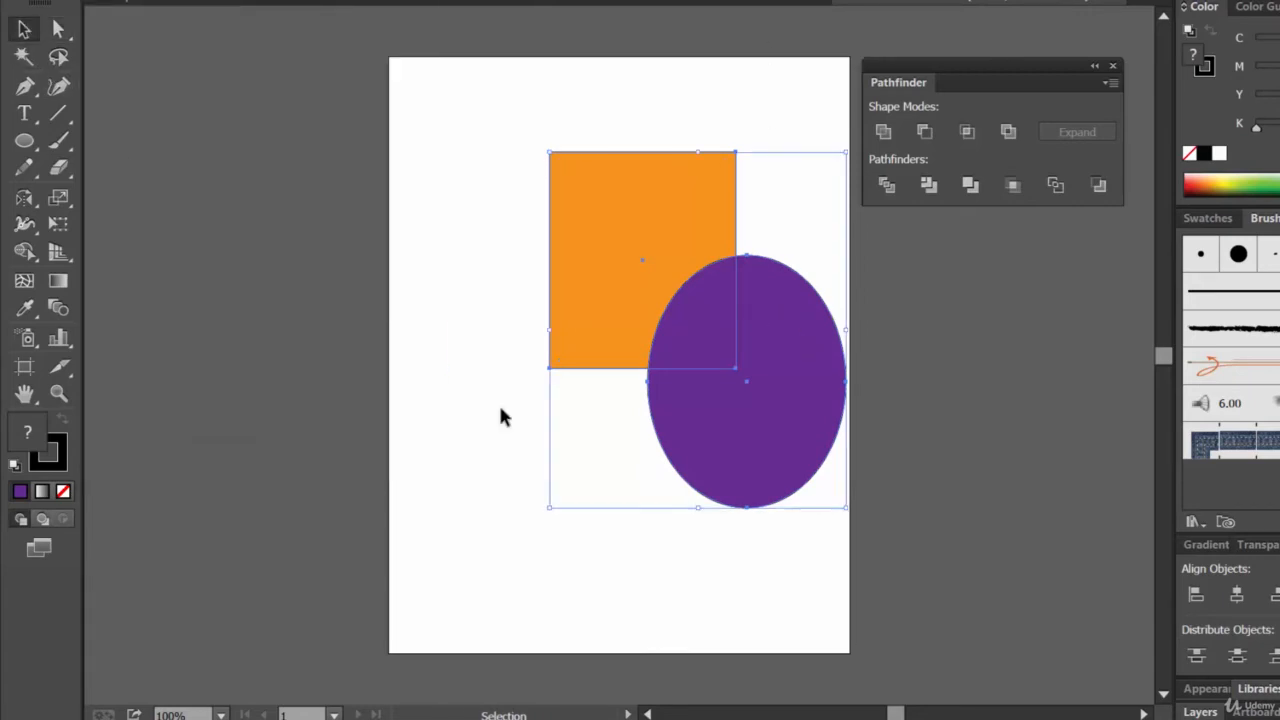
drag(764, 574, 578, 285)
click(58, 29)
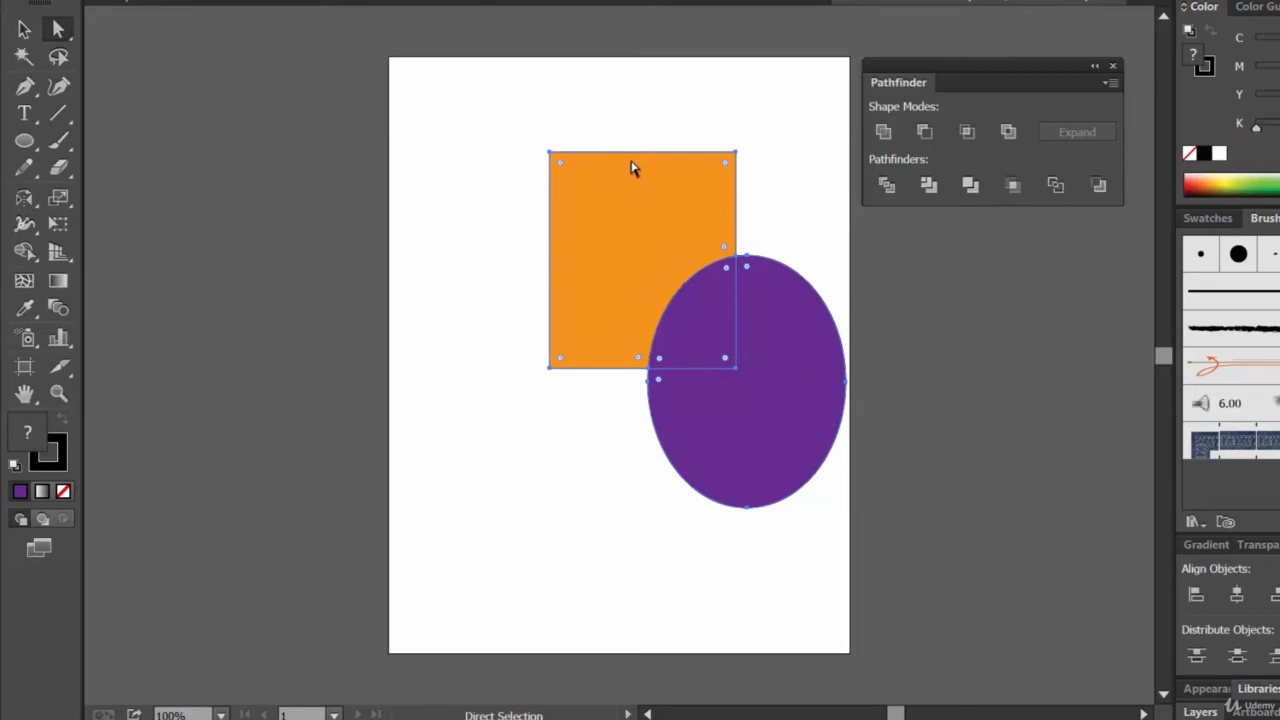
Move all the divided pieces together slightly up and to the left, and deselect them.
drag(617, 254, 540, 200)
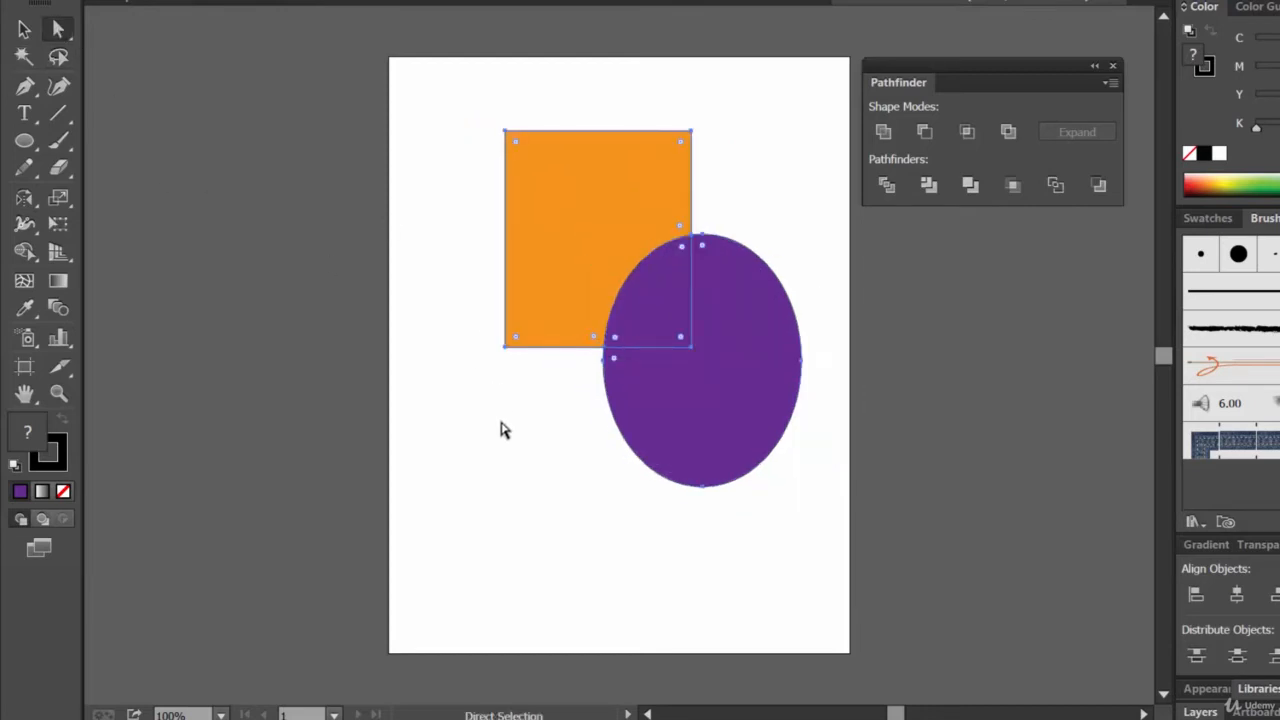
click(563, 517)
click(58, 30)
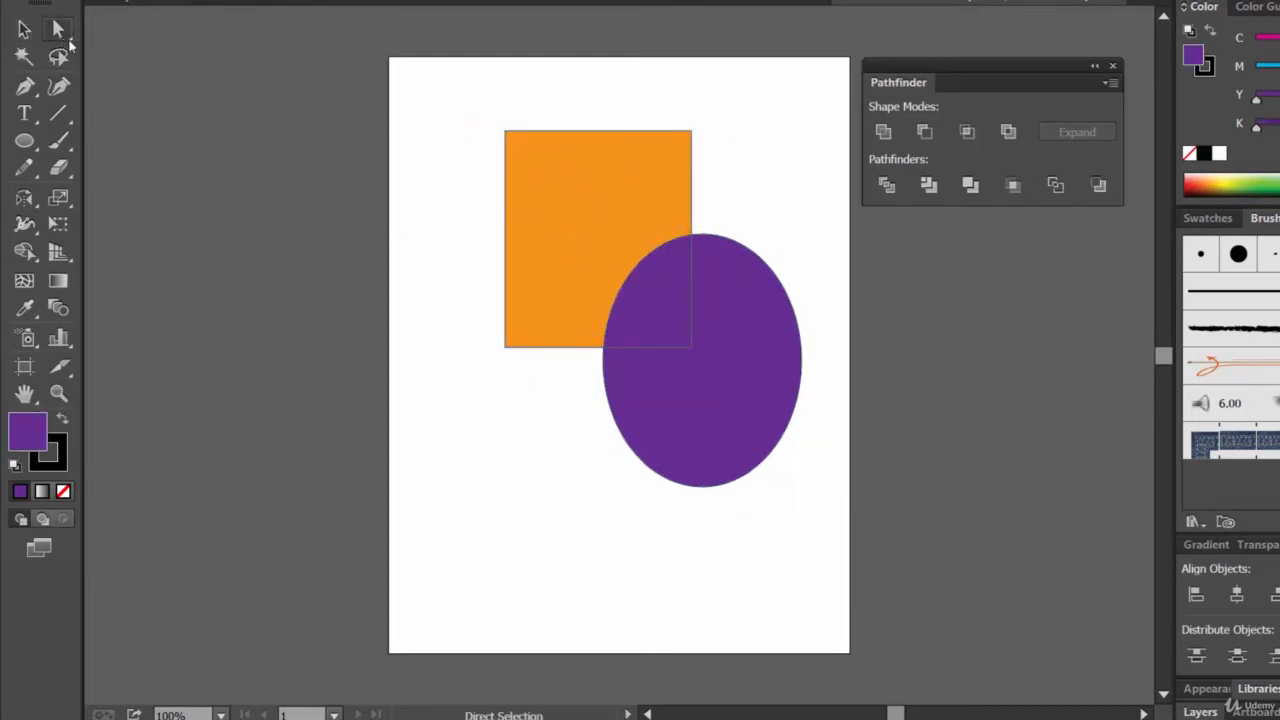
Pull the orange piece and the overlap piece away from the ellipse, leaving narrow gaps between the three divided pieces.
click(572, 208)
drag(590, 210, 535, 186)
drag(667, 320, 638, 313)
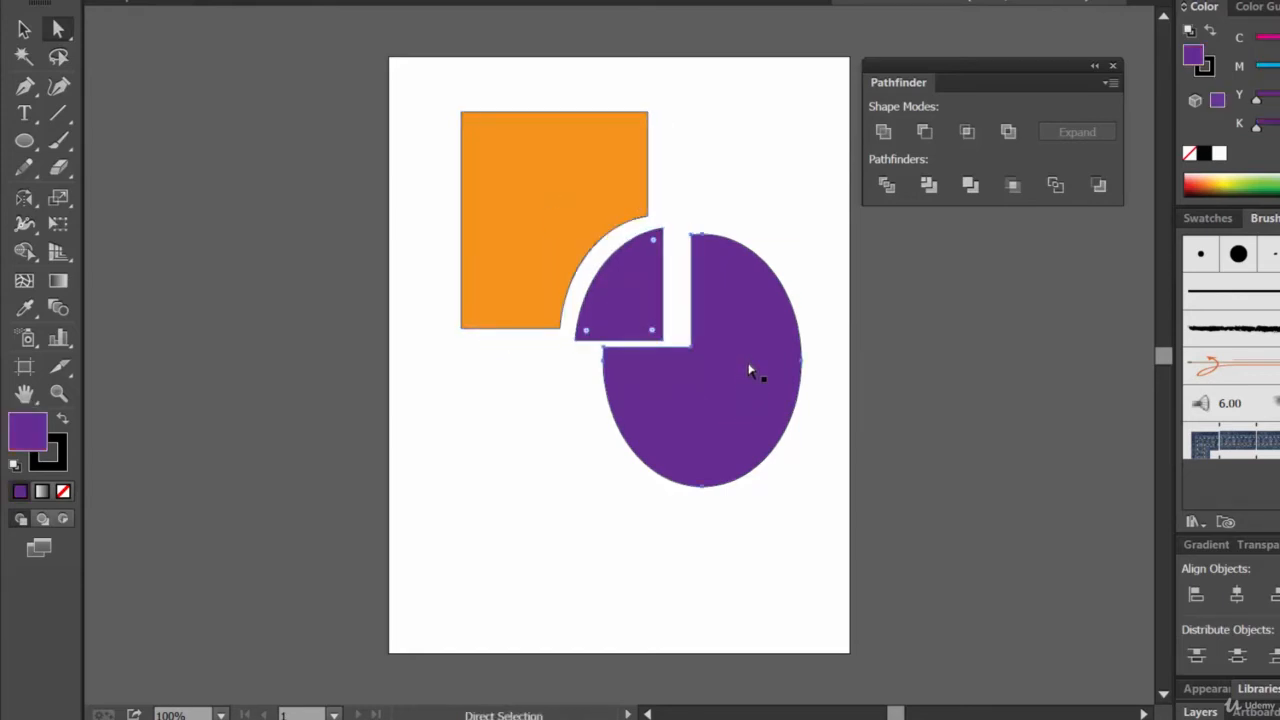
drag(750, 371, 720, 347)
drag(752, 477, 752, 477)
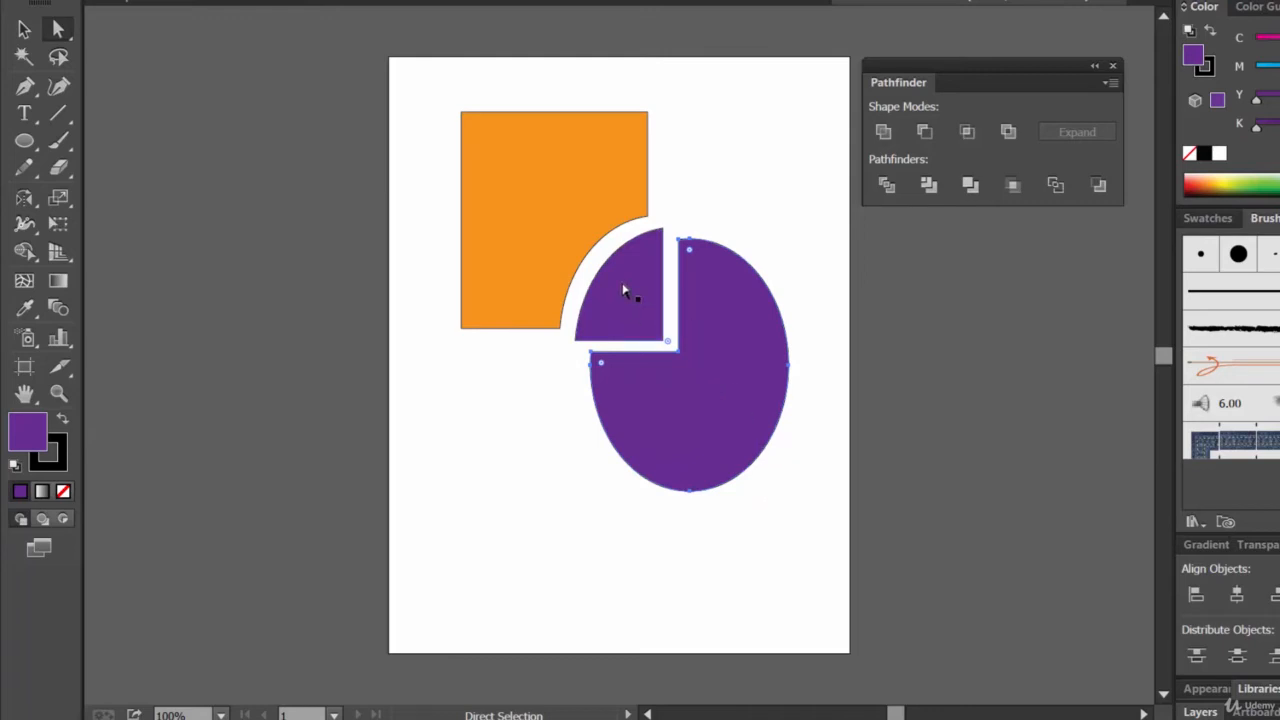
Fit the overlap piece back into the ellipse's notch, and shift the orange and overlap pieces toward the artboard's upper-left.
drag(641, 310, 655, 307)
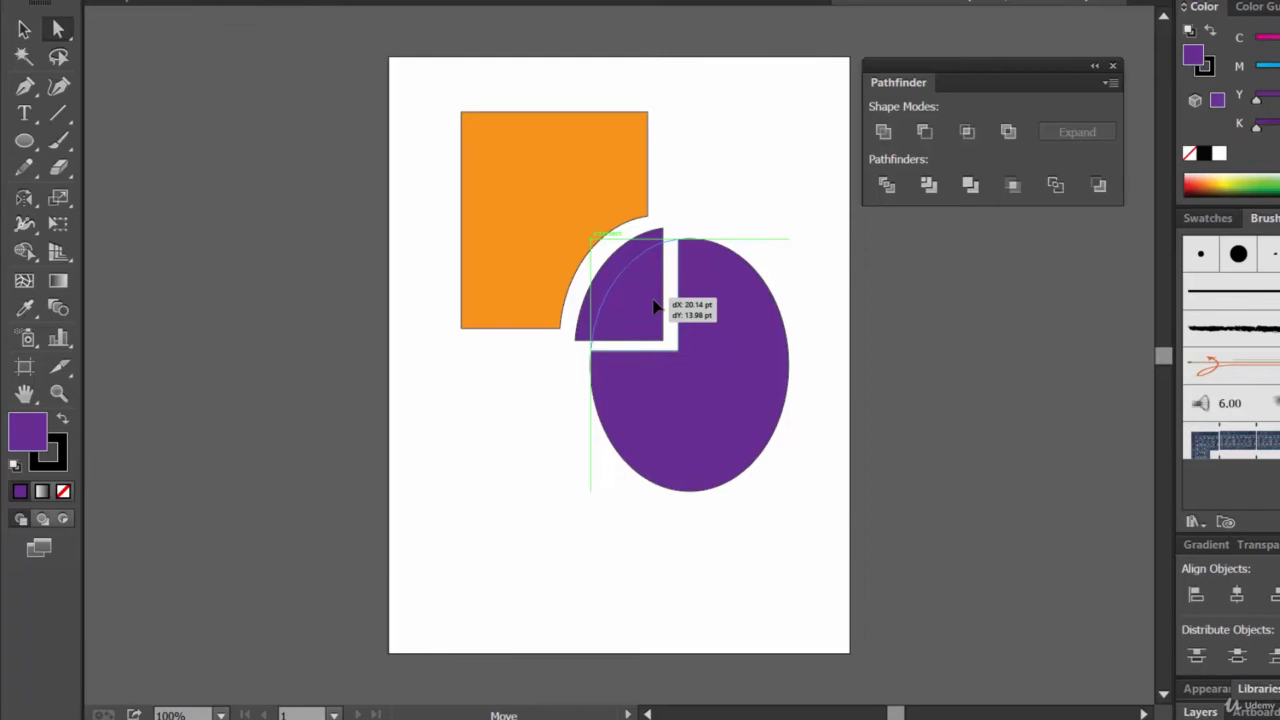
drag(653, 307, 653, 307)
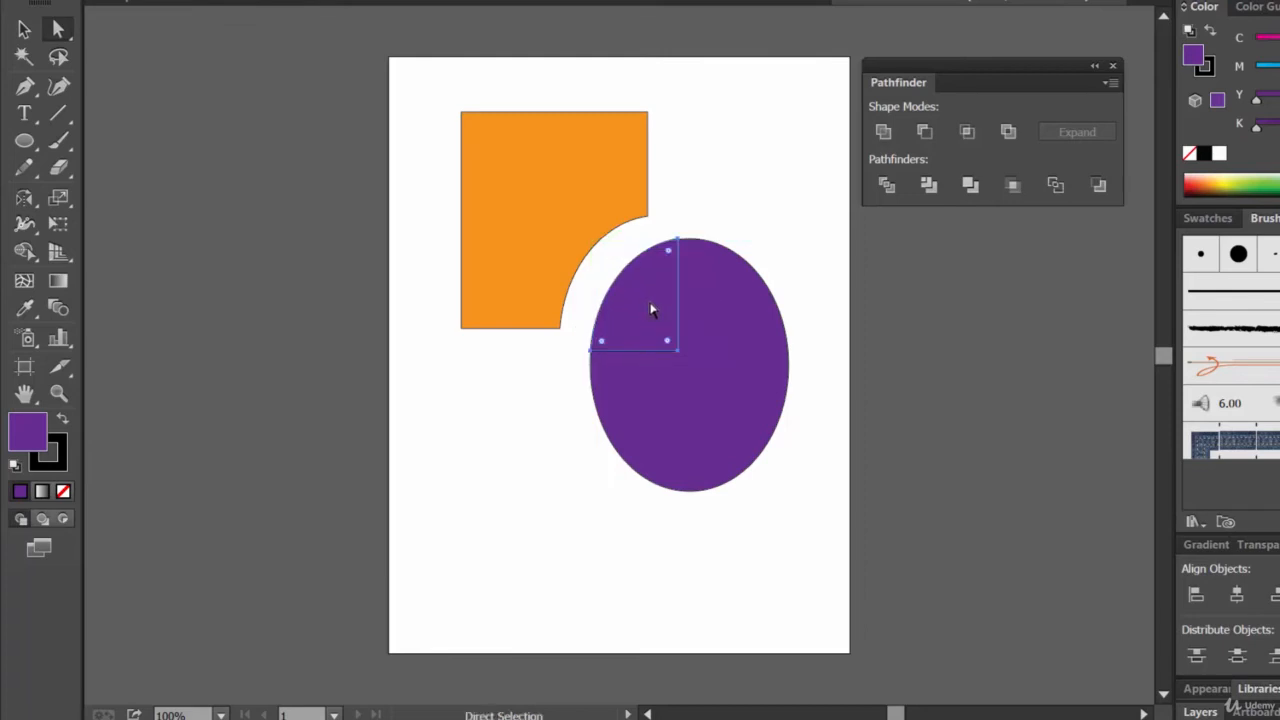
drag(546, 209, 483, 165)
drag(634, 286, 590, 244)
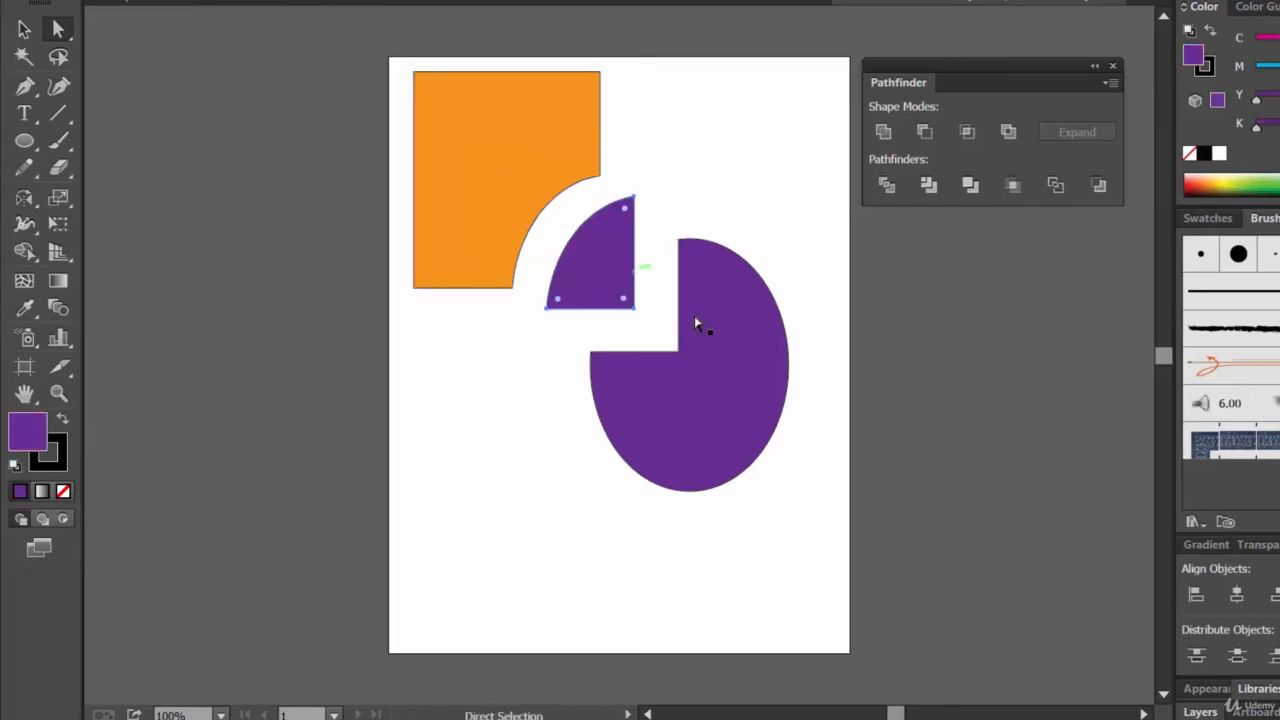
Move the notched ellipse slightly up and to the left, closer to the overlap piece.
drag(708, 285, 710, 214)
drag(717, 326, 711, 372)
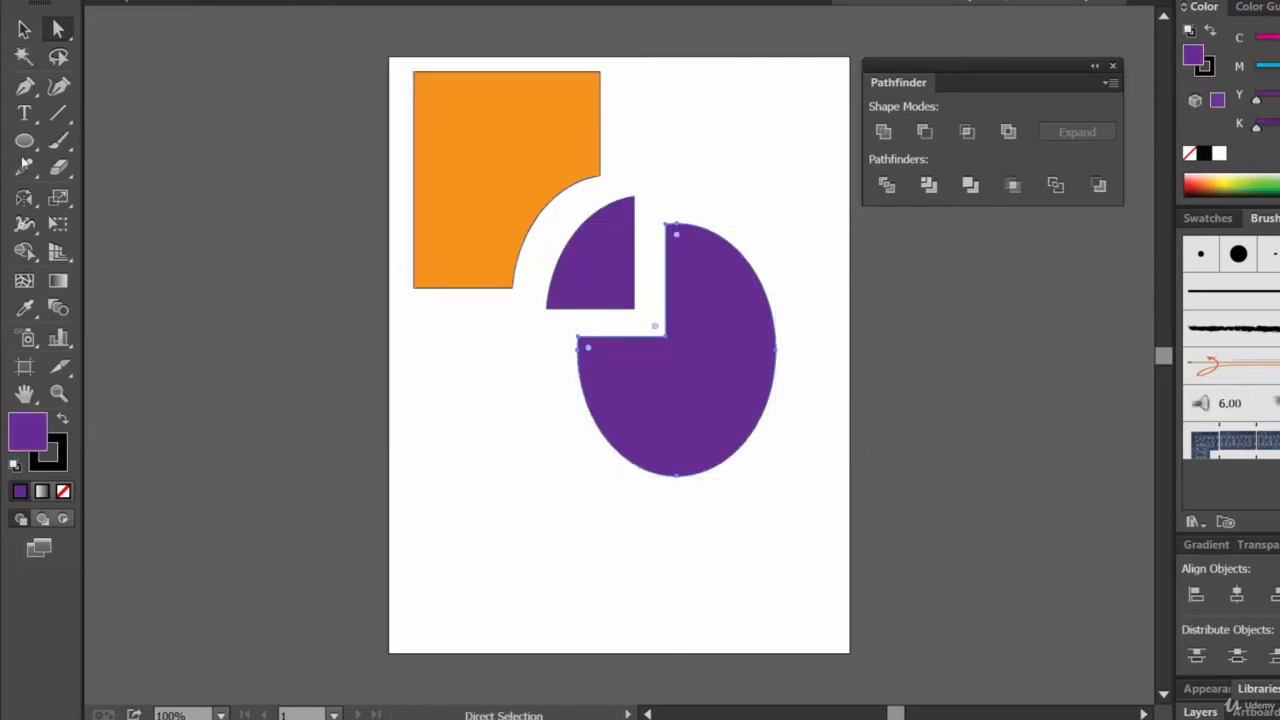
Choose the Rectangle tool and create a new Letter-size Print document in points with CMYK color mode.
click(24, 141)
drag(30, 148, 106, 143)
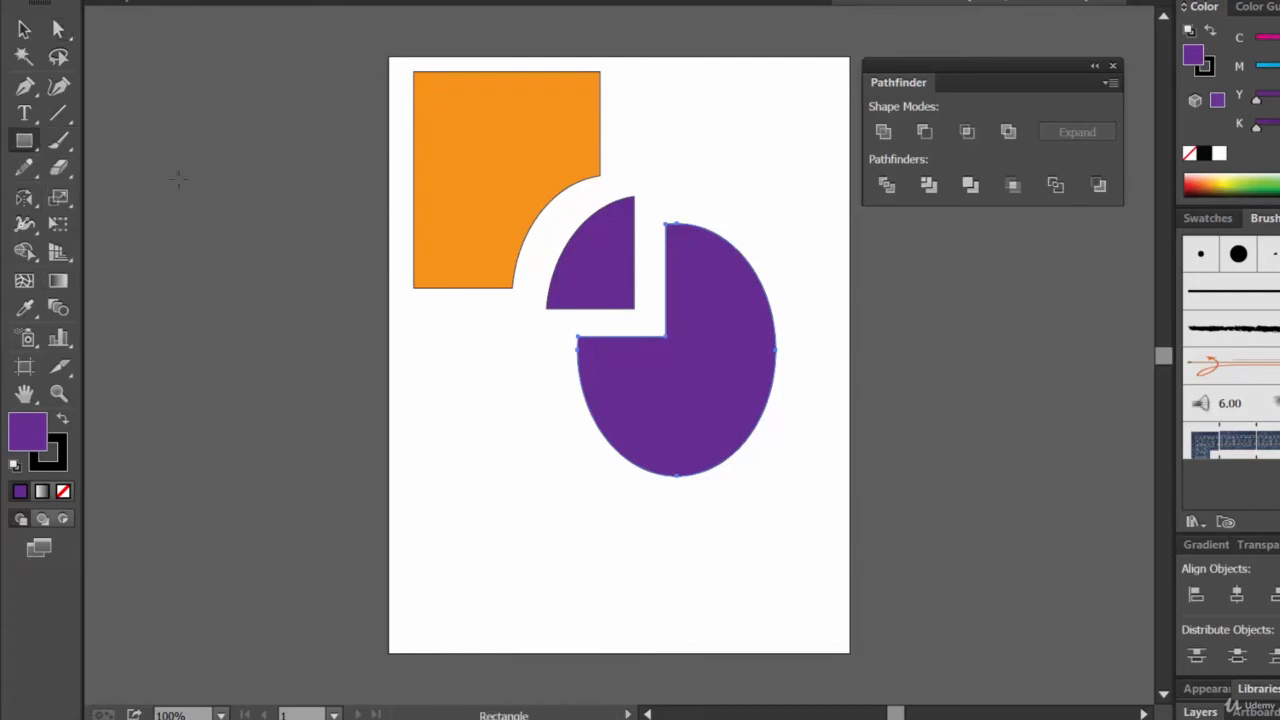
click(62, 2)
click(80, 2)
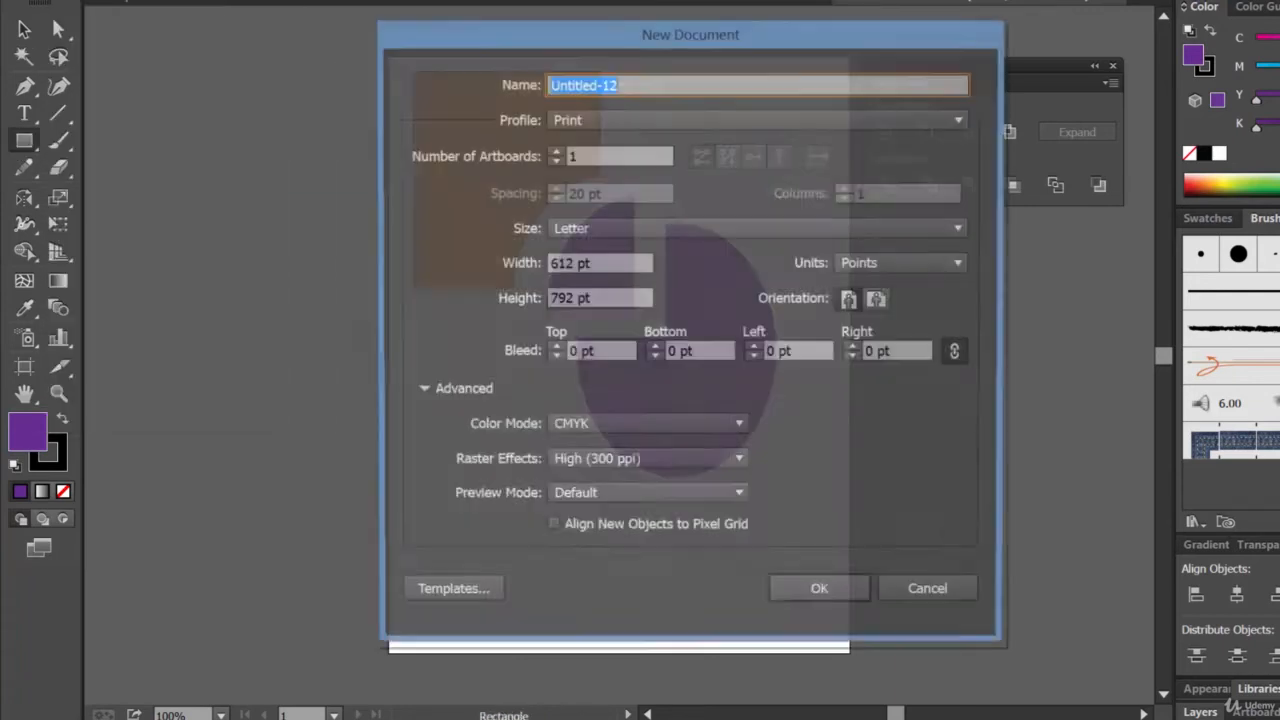
click(837, 592)
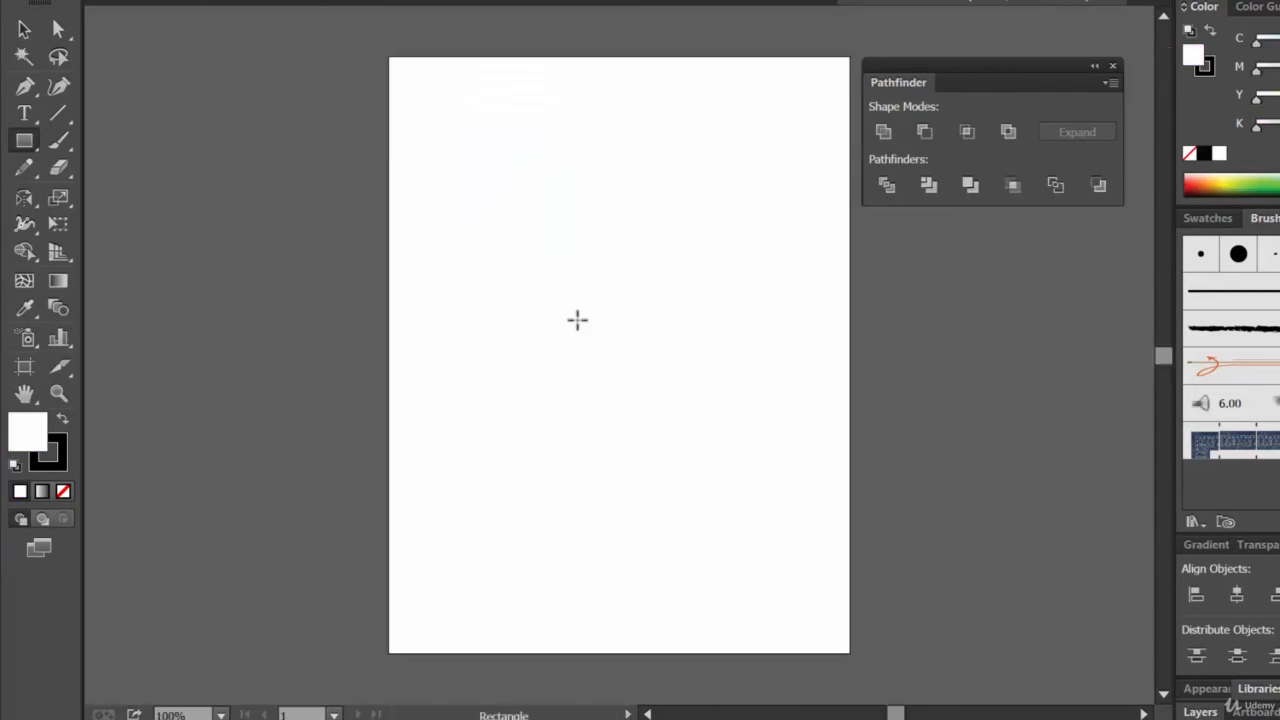
Draw a small upright rectangle near the artboard's upper-left corner and fill it orange.
click(621, 232)
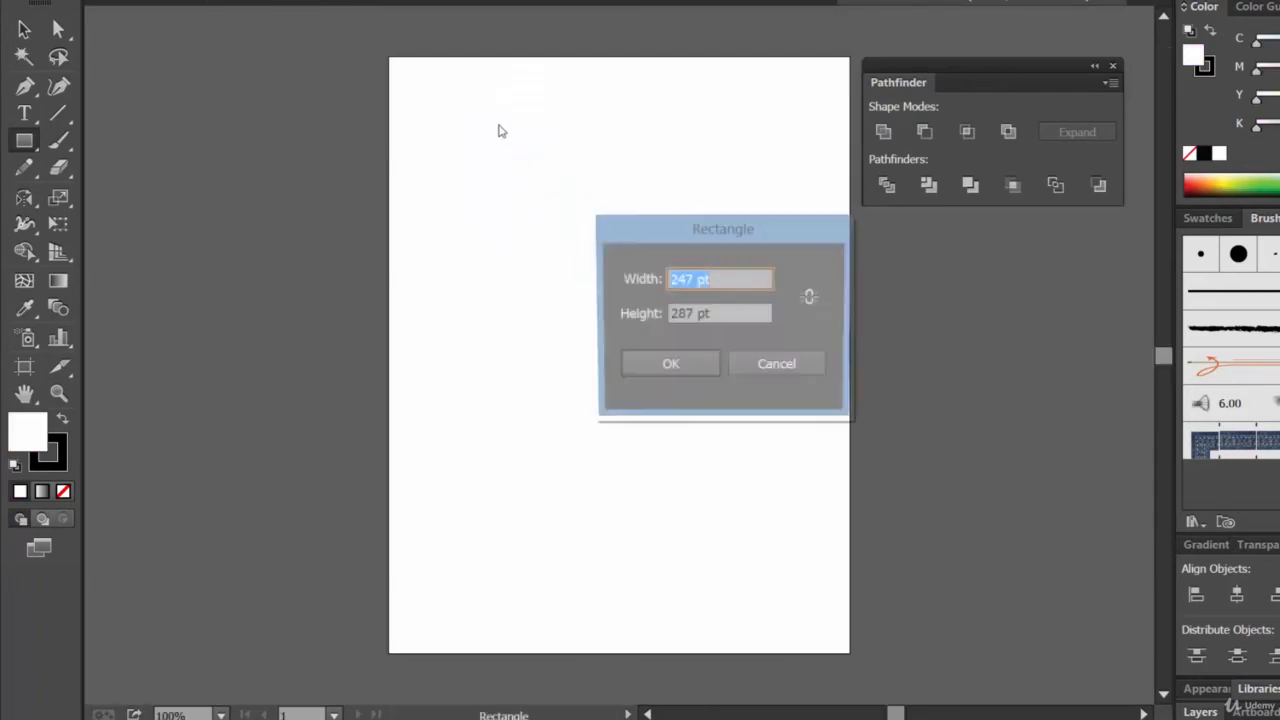
click(790, 367)
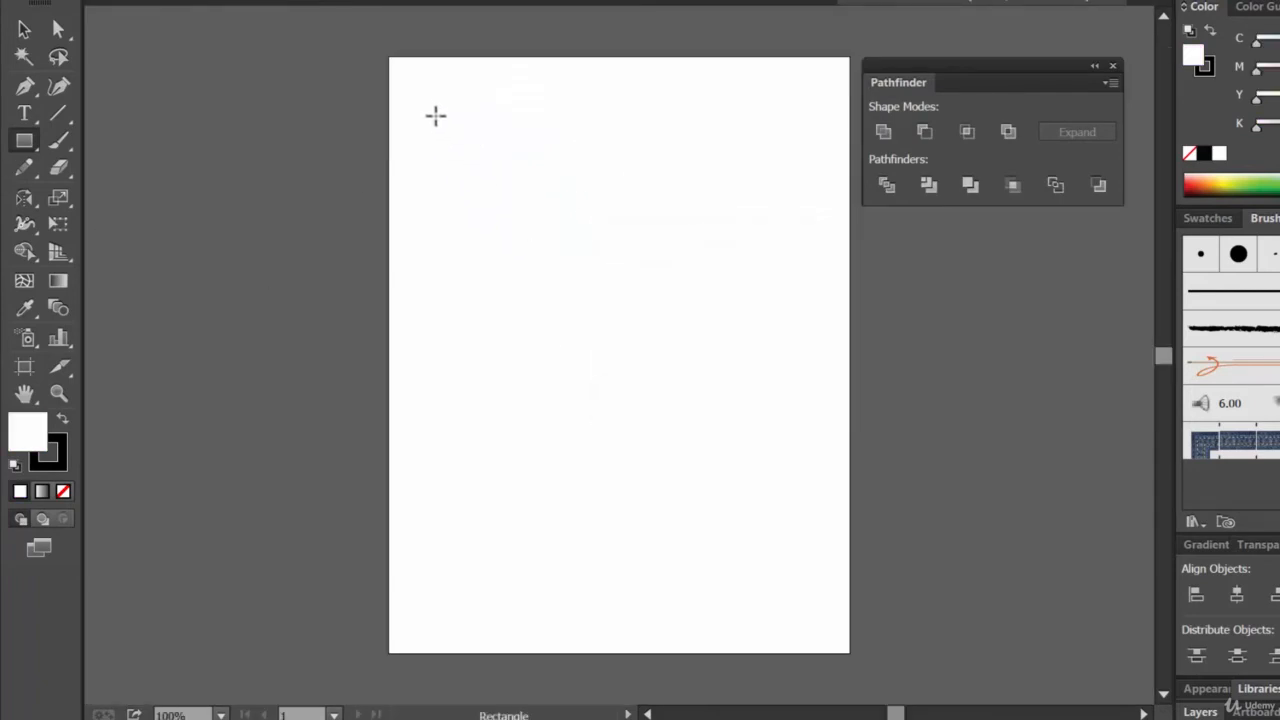
drag(434, 115, 505, 228)
click(40, 2)
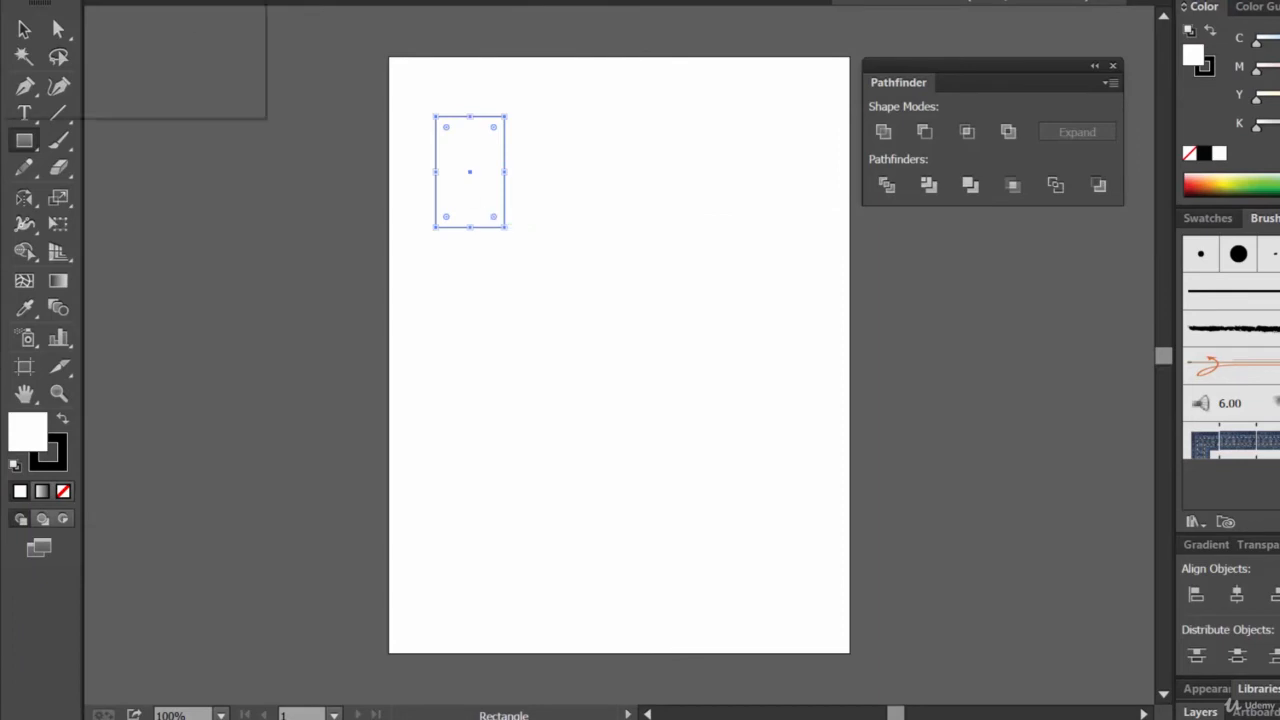
click(217, 5)
key(Escape)
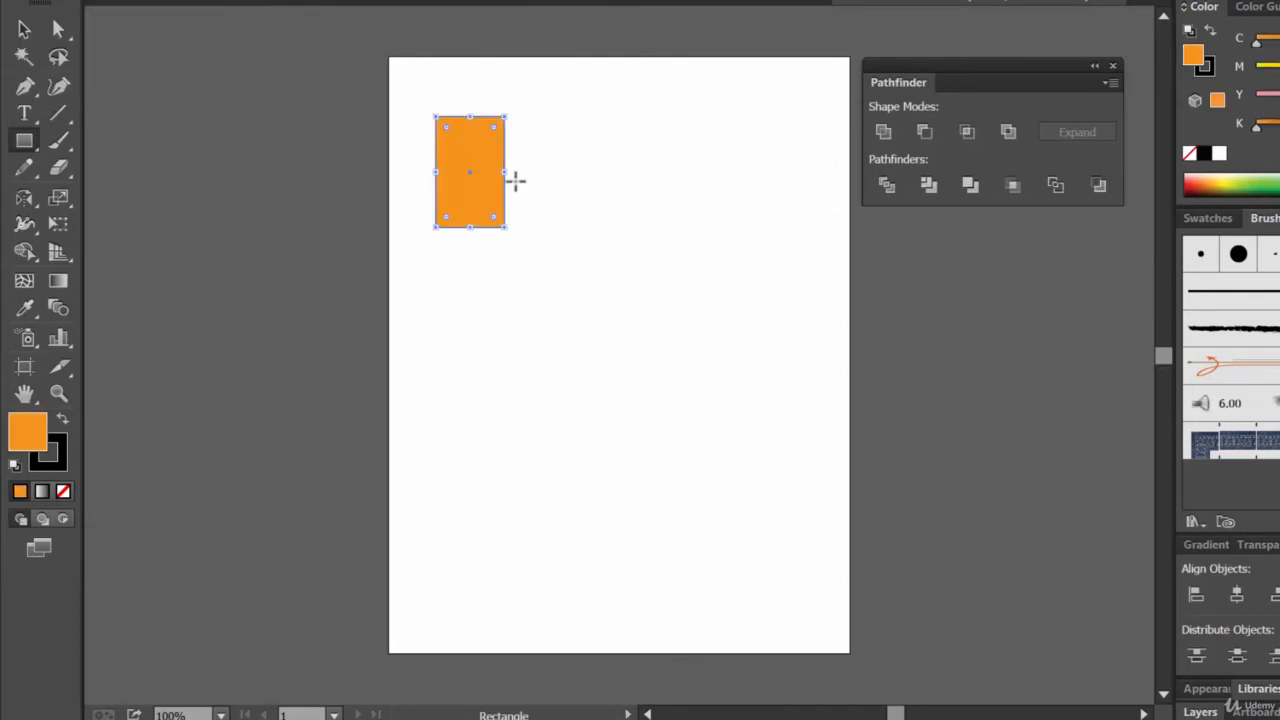
Draw a larger rectangle overlapping the orange rectangle's lower-right corner and fill it dark brown.
drag(468, 188, 615, 354)
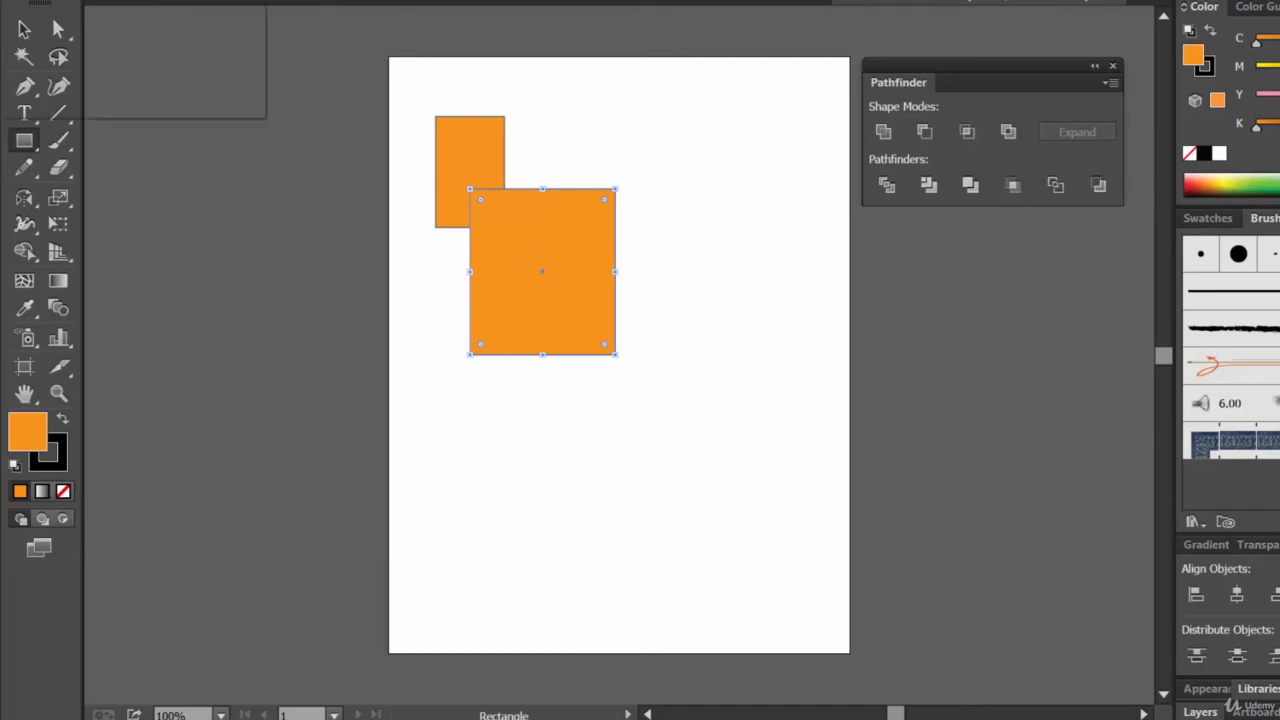
click(40, 2)
click(221, 33)
key(Escape)
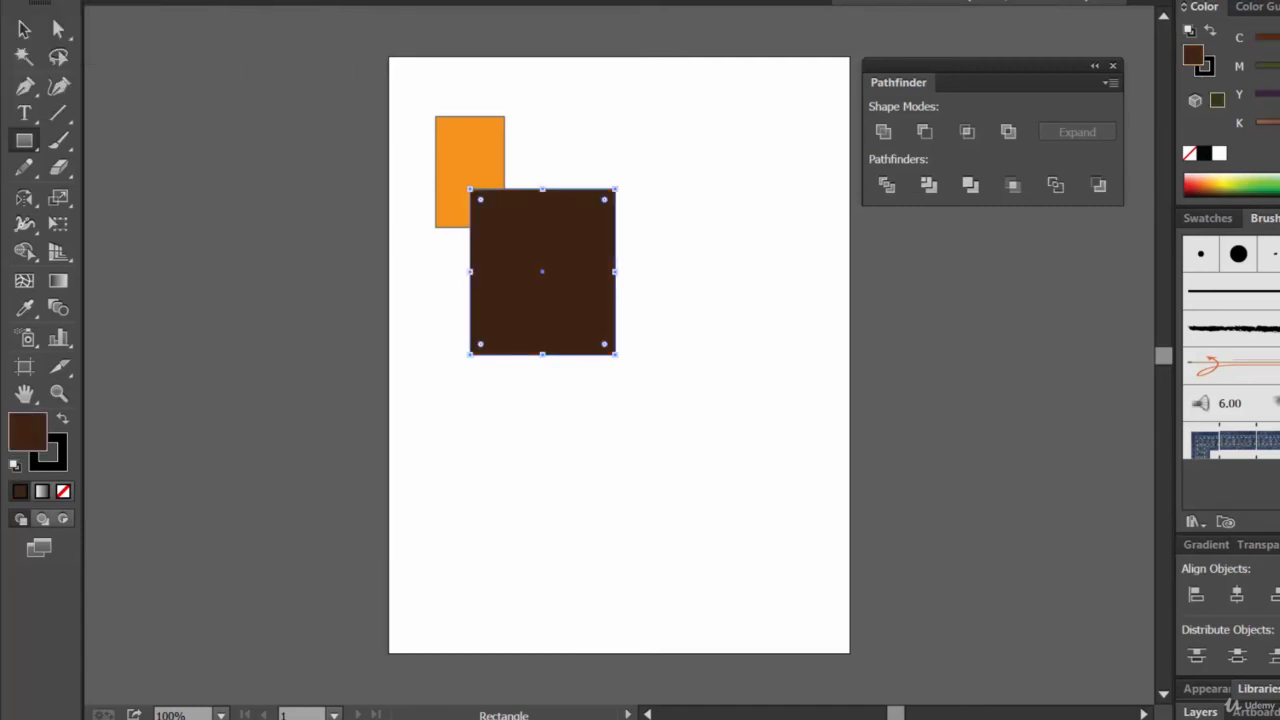
Select the orange and brown rectangles together, apply the Trim pathfinder, and deselect the result.
click(24, 29)
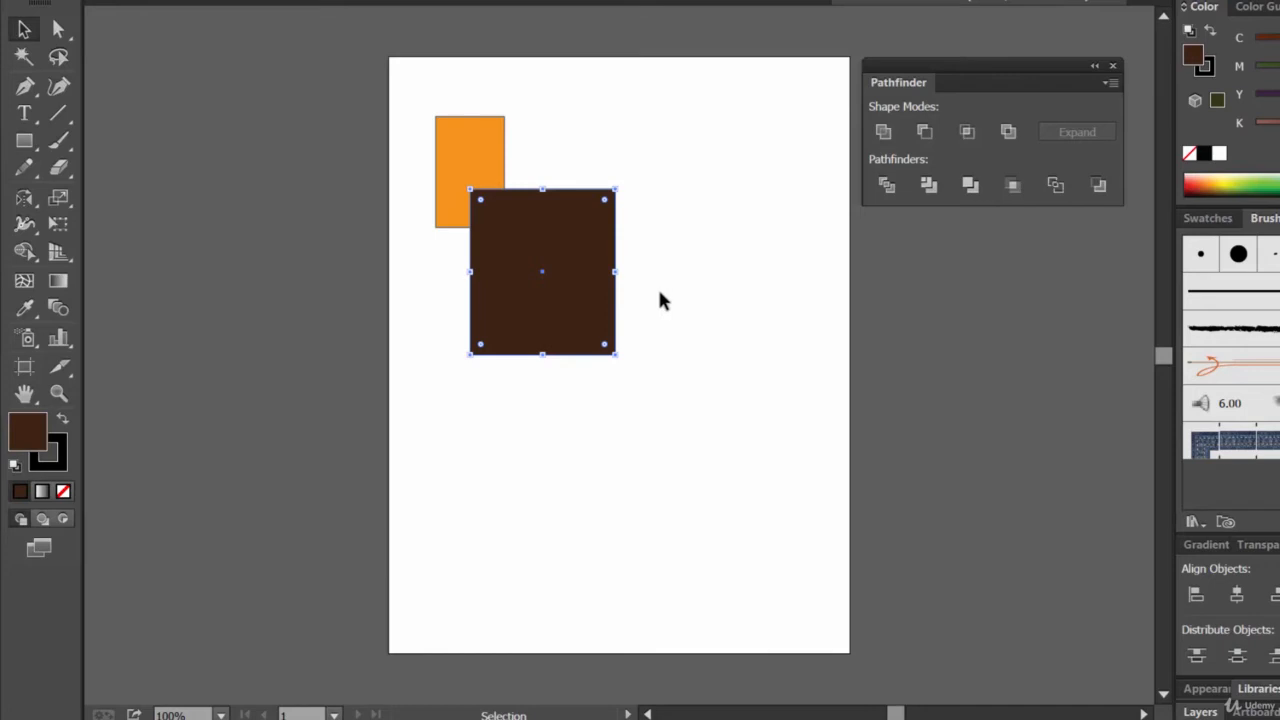
drag(678, 286, 436, 196)
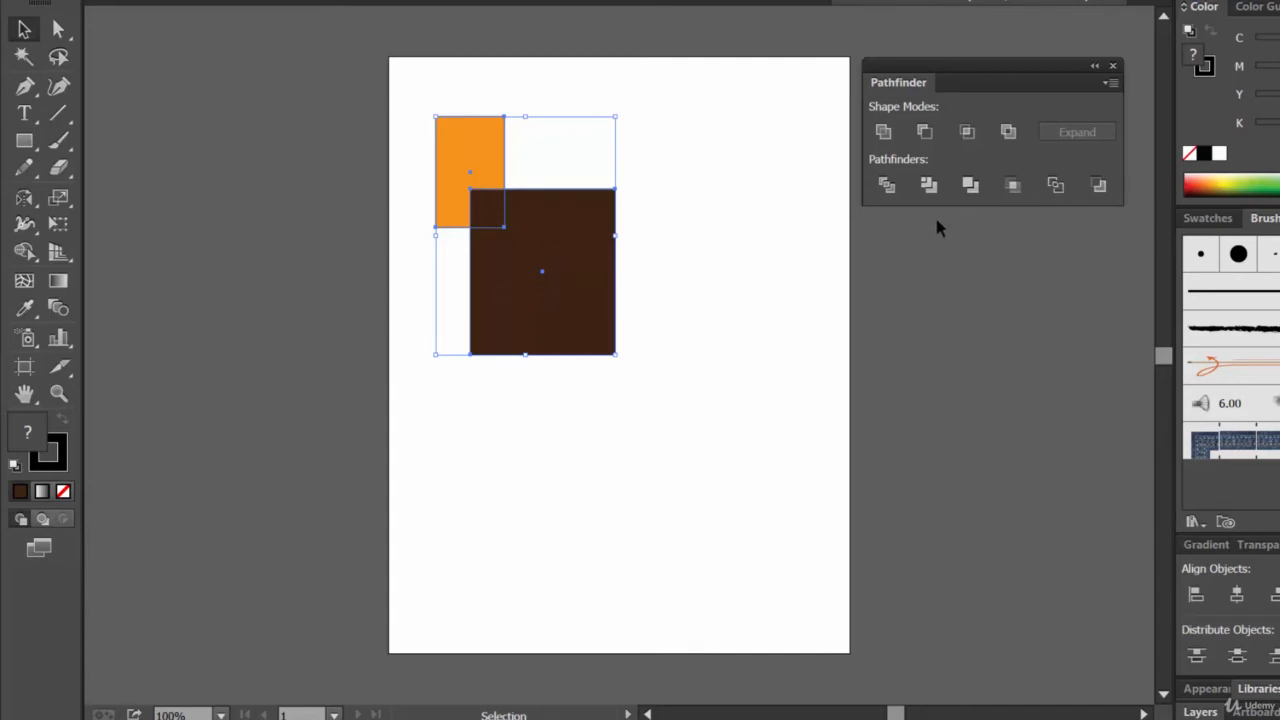
click(930, 187)
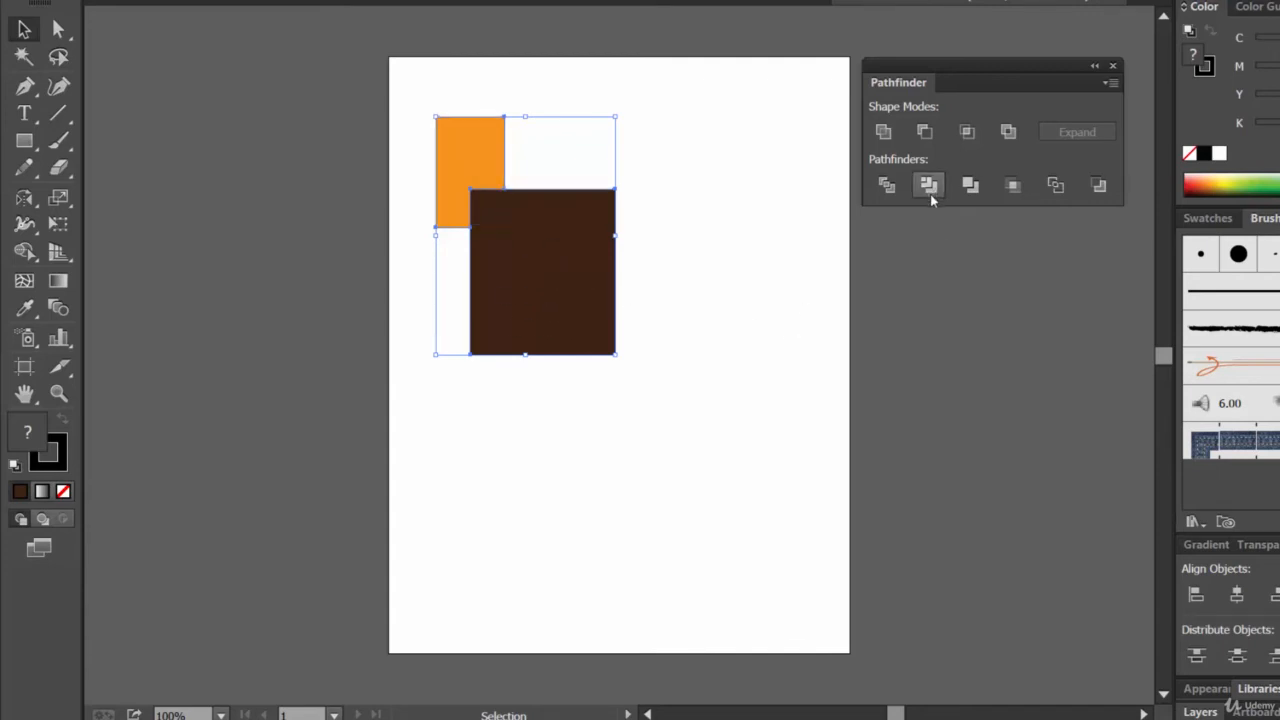
click(750, 255)
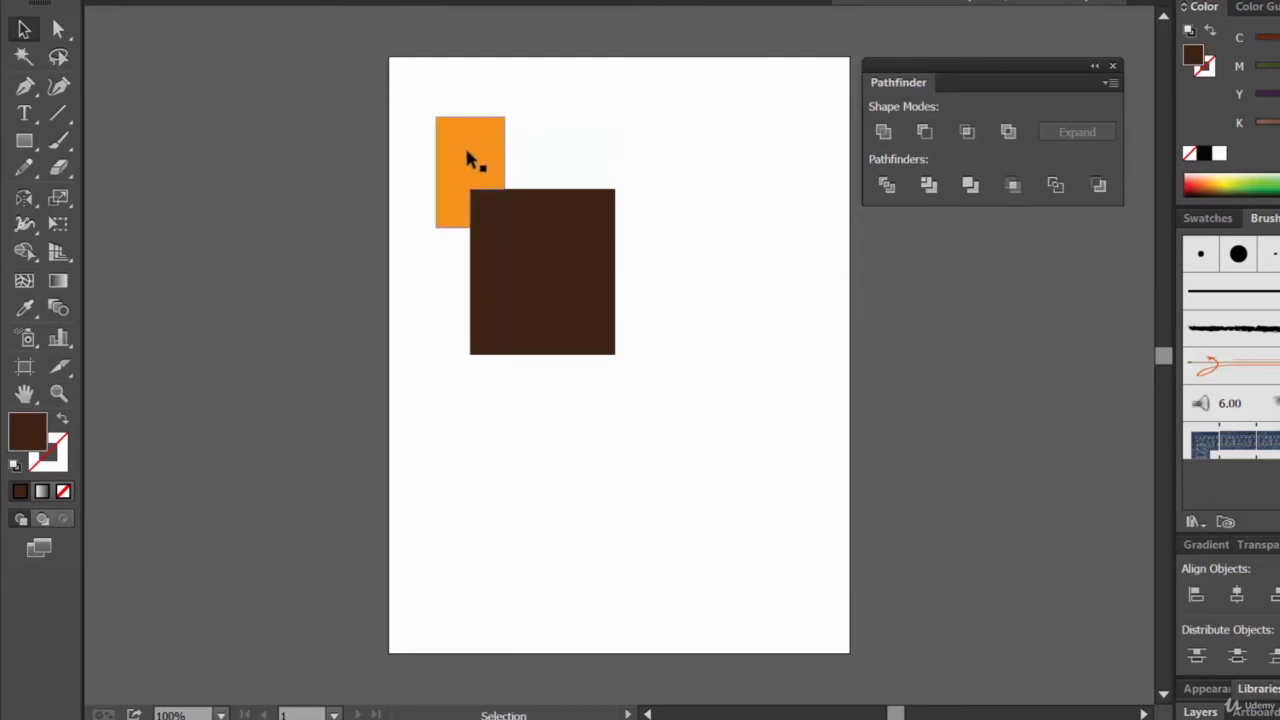
Shift the trimmed pieces toward the artboard's upper-left and separate the orange piece from the brown one, leaving a narrow gap.
drag(464, 144, 426, 115)
click(58, 29)
click(726, 266)
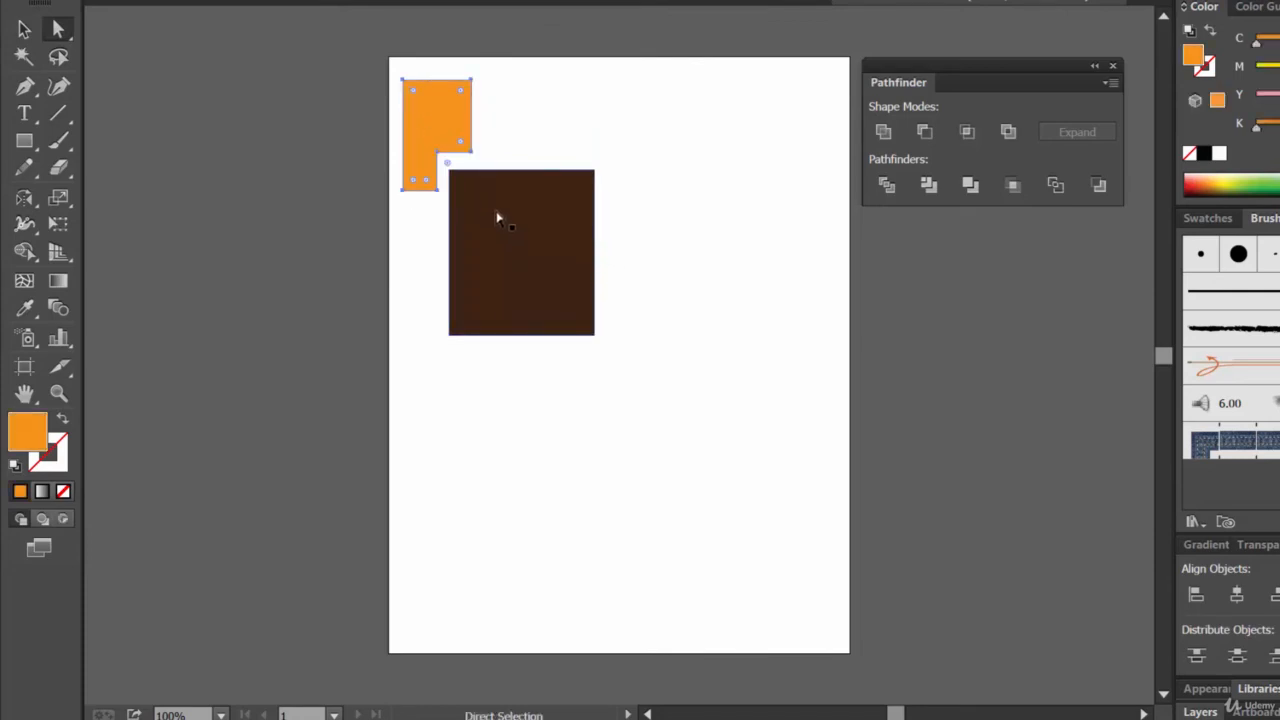
drag(500, 218, 532, 237)
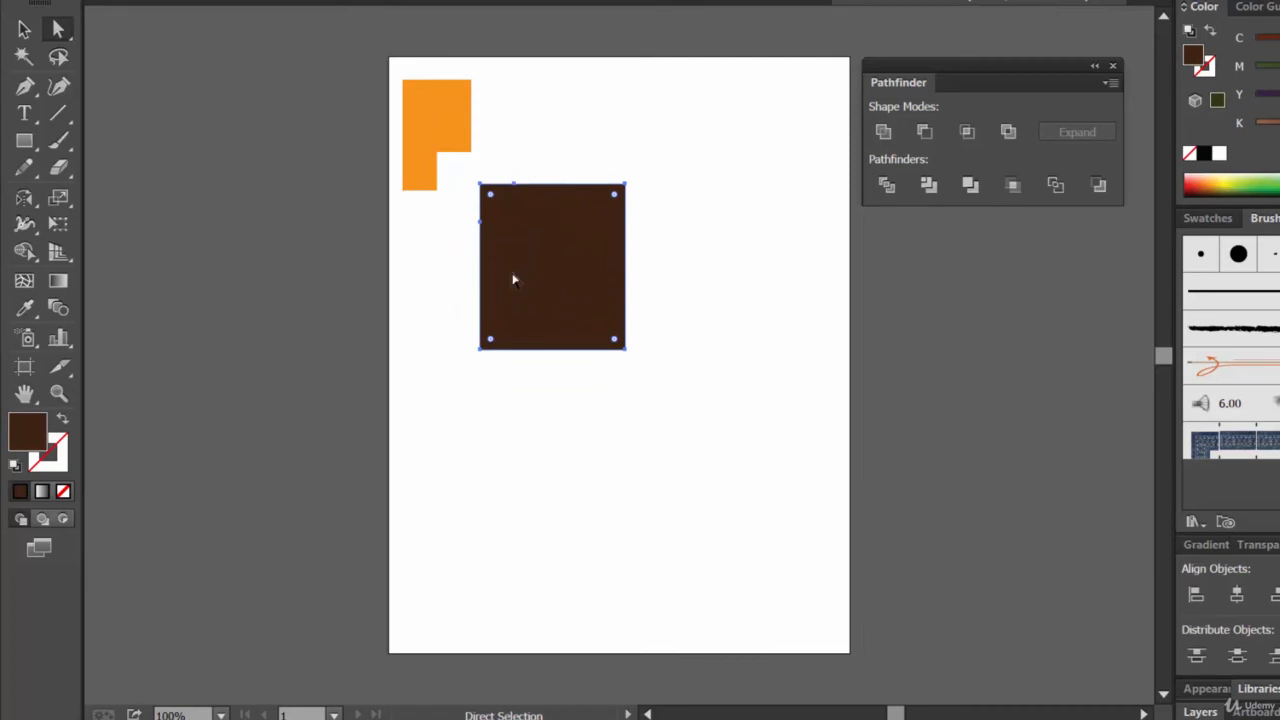
drag(577, 243, 541, 251)
Deselect everything and draw an upright ellipse in the upper-right area of the artboard.
click(23, 150)
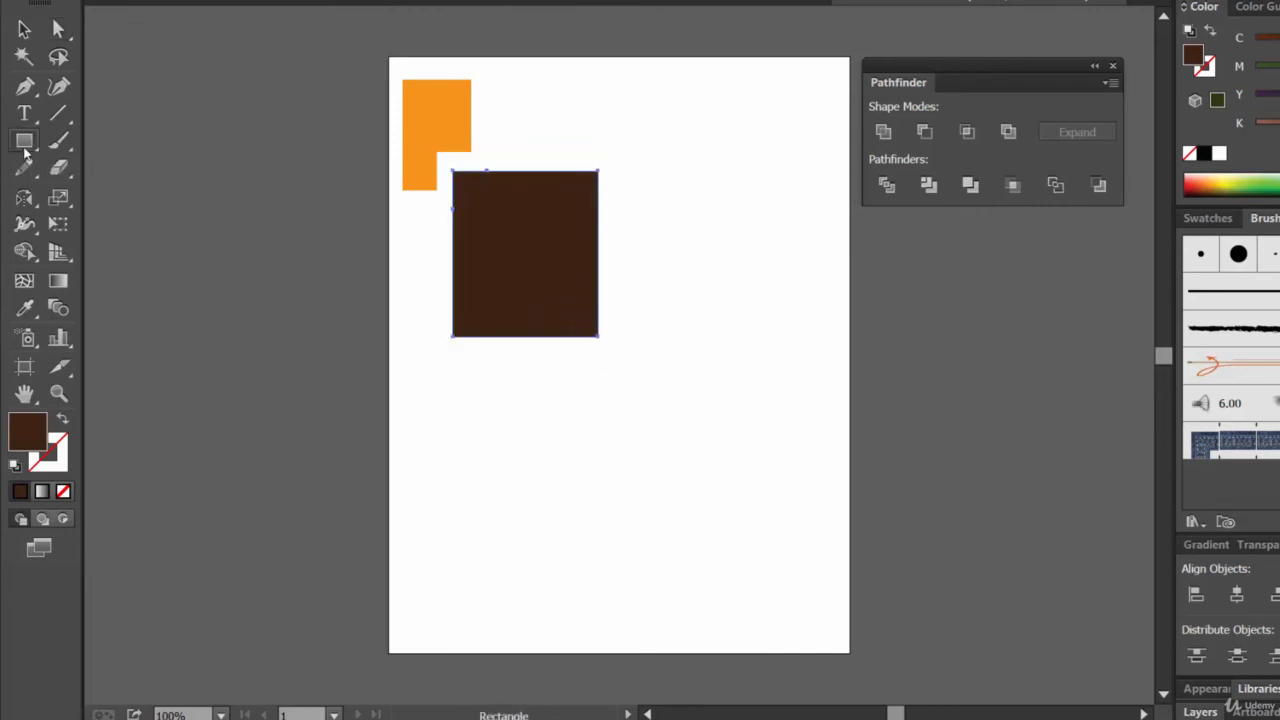
drag(26, 150, 110, 192)
key(ctrl+shift+a)
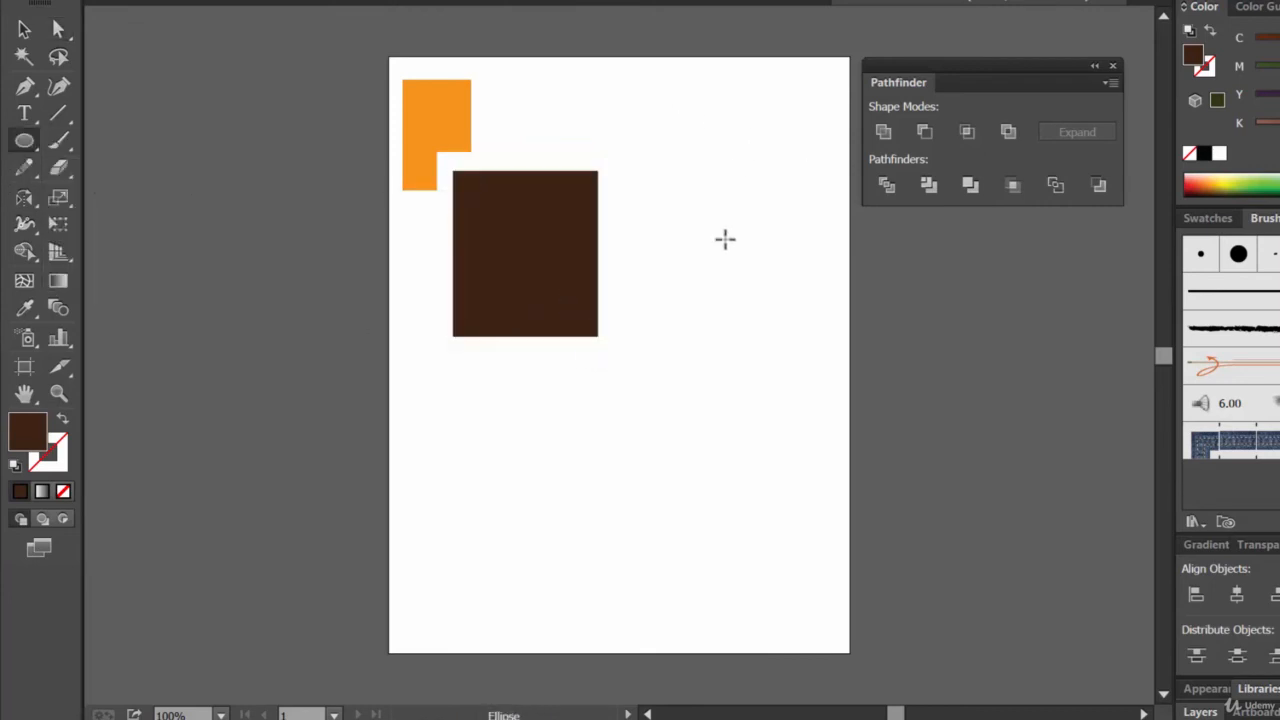
drag(648, 118, 768, 295)
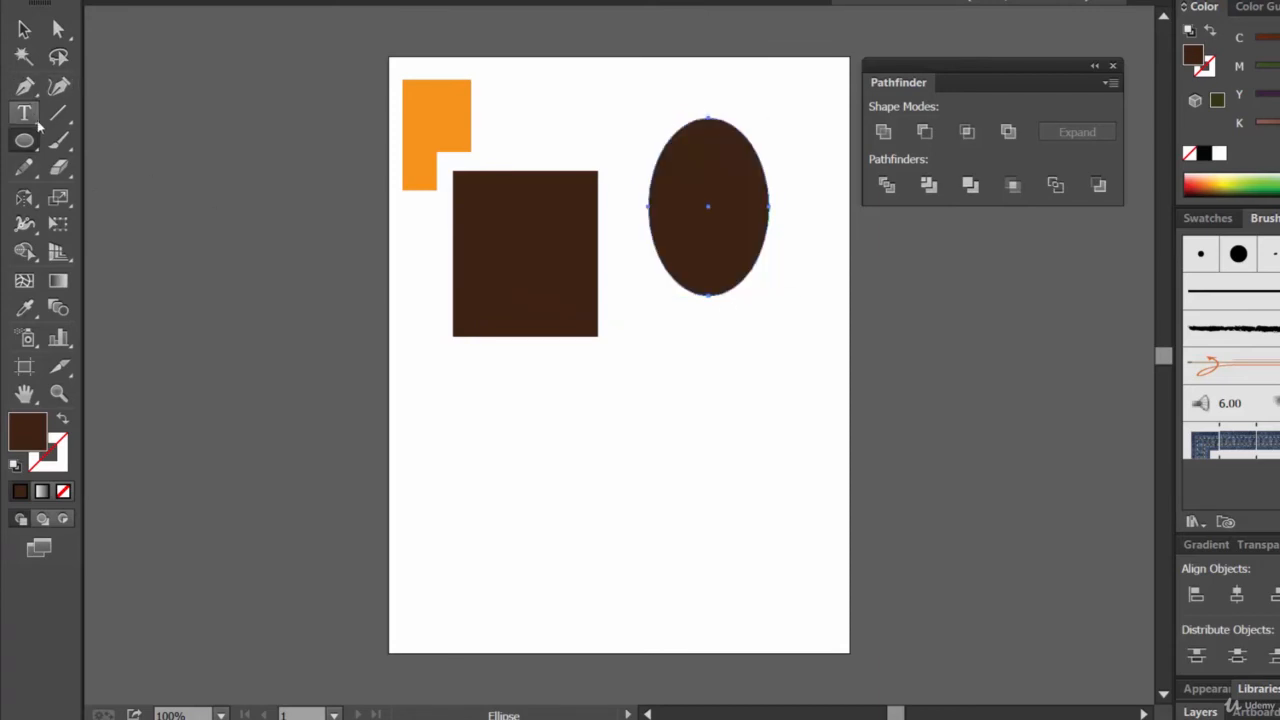
Draw a rectangle overlapping the ellipse's lower end and a circle overlapping the rectangle's lower-right corner.
drag(24, 140, 110, 136)
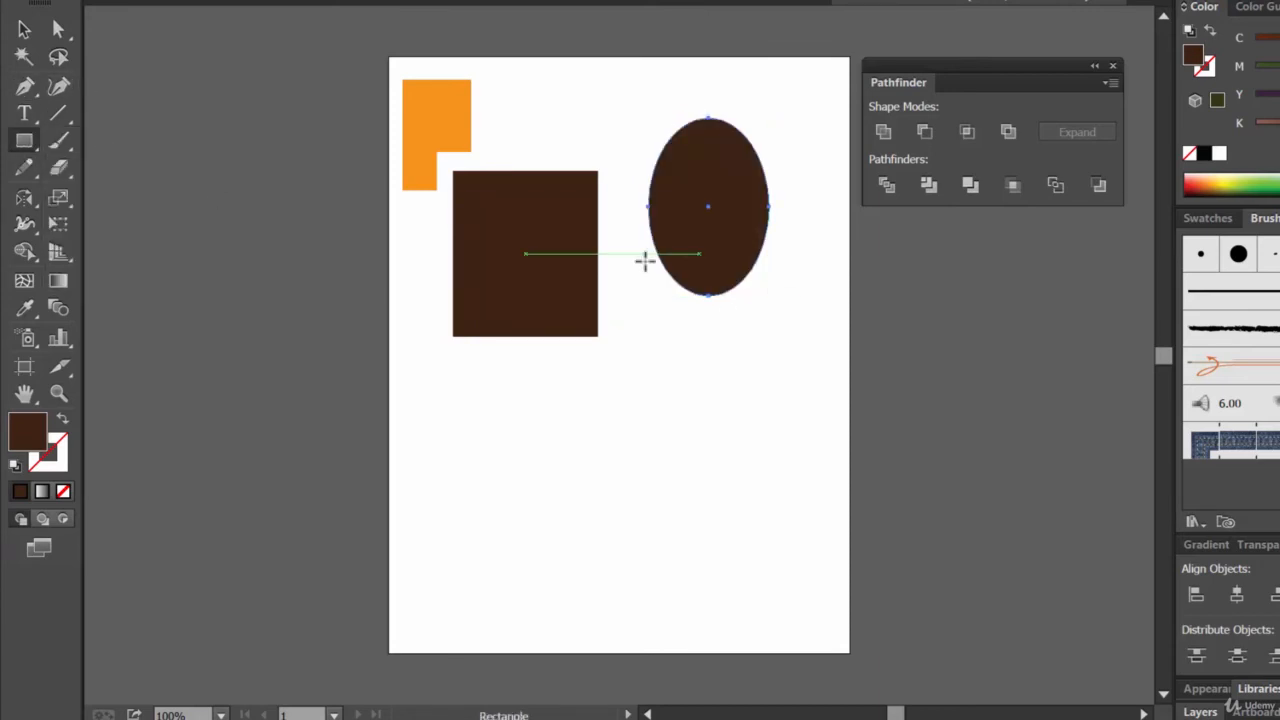
drag(638, 254, 758, 385)
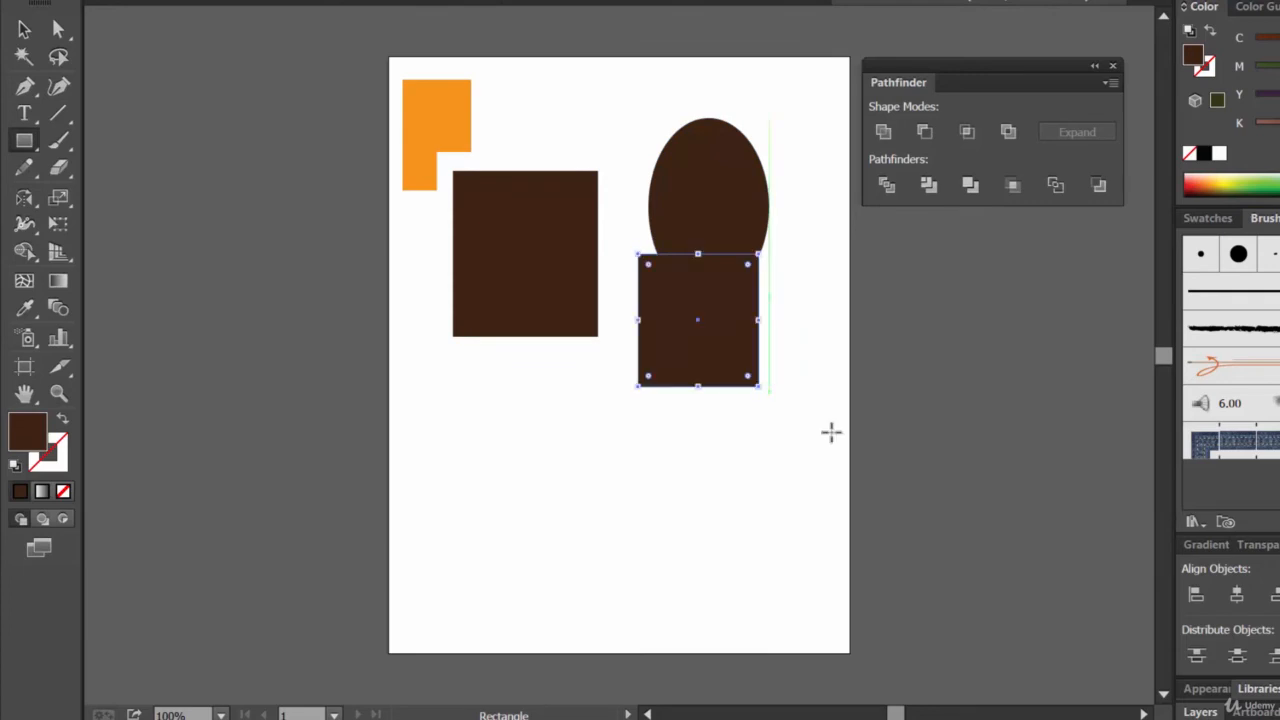
drag(33, 145, 120, 196)
drag(690, 355, 832, 495)
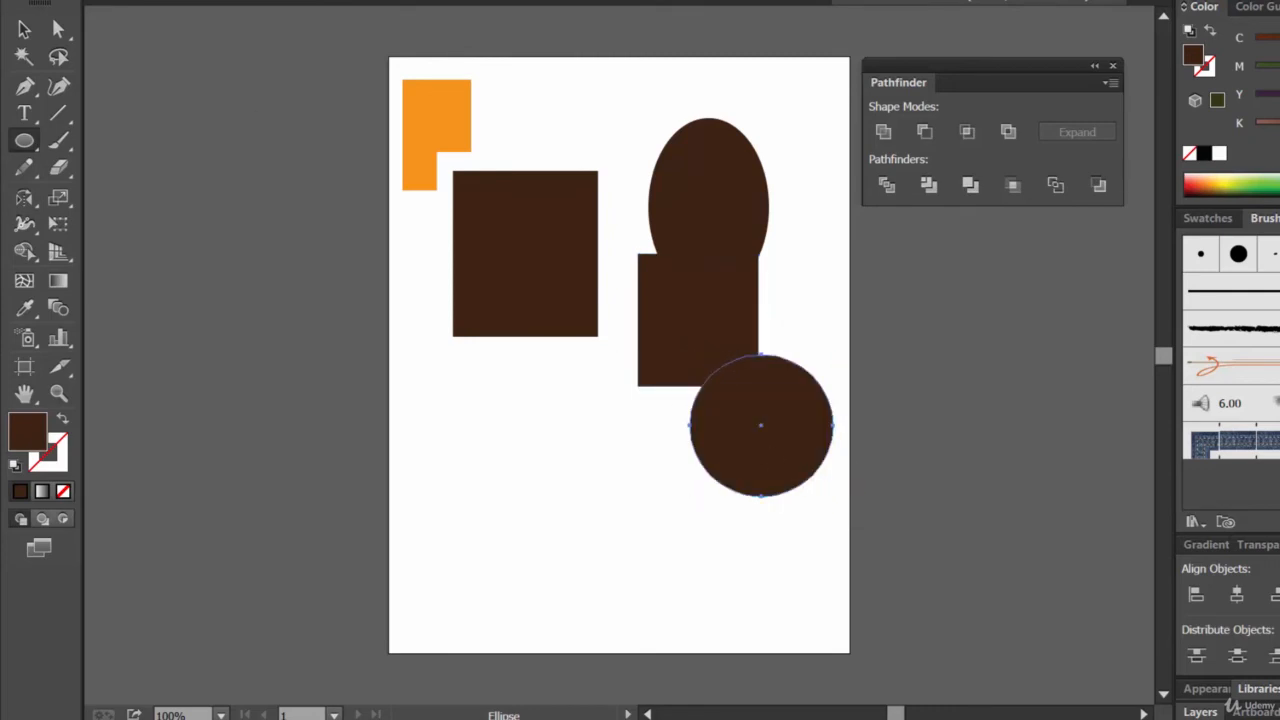
Fill the new circle dark blue and the rectangle between the ellipse and circle orange.
click(189, 17)
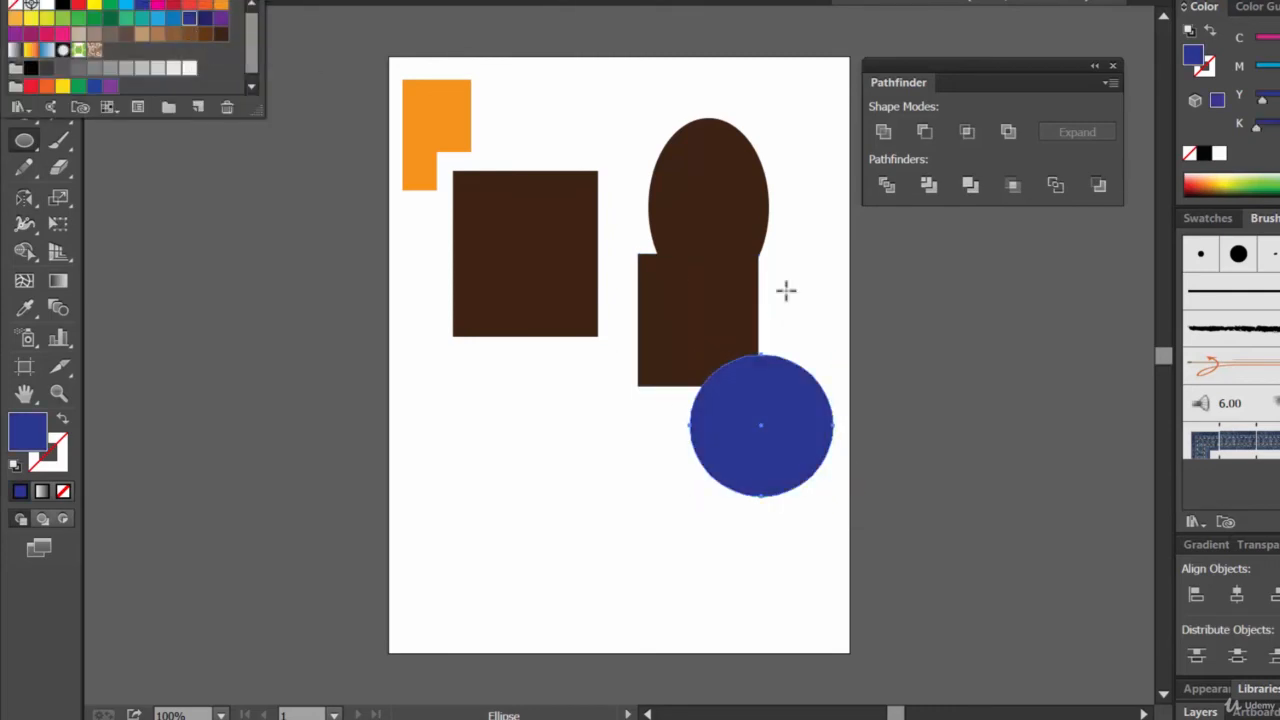
key(Escape)
key(v)
click(712, 326)
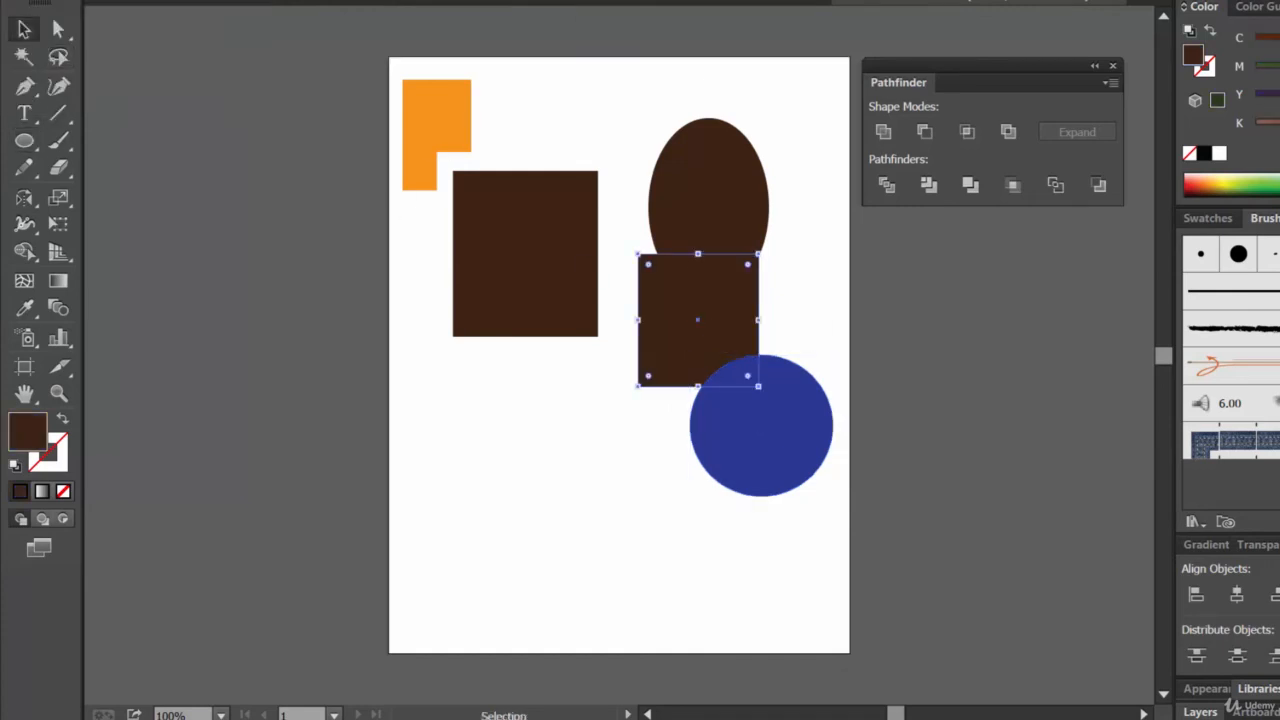
click(218, 15)
key(Escape)
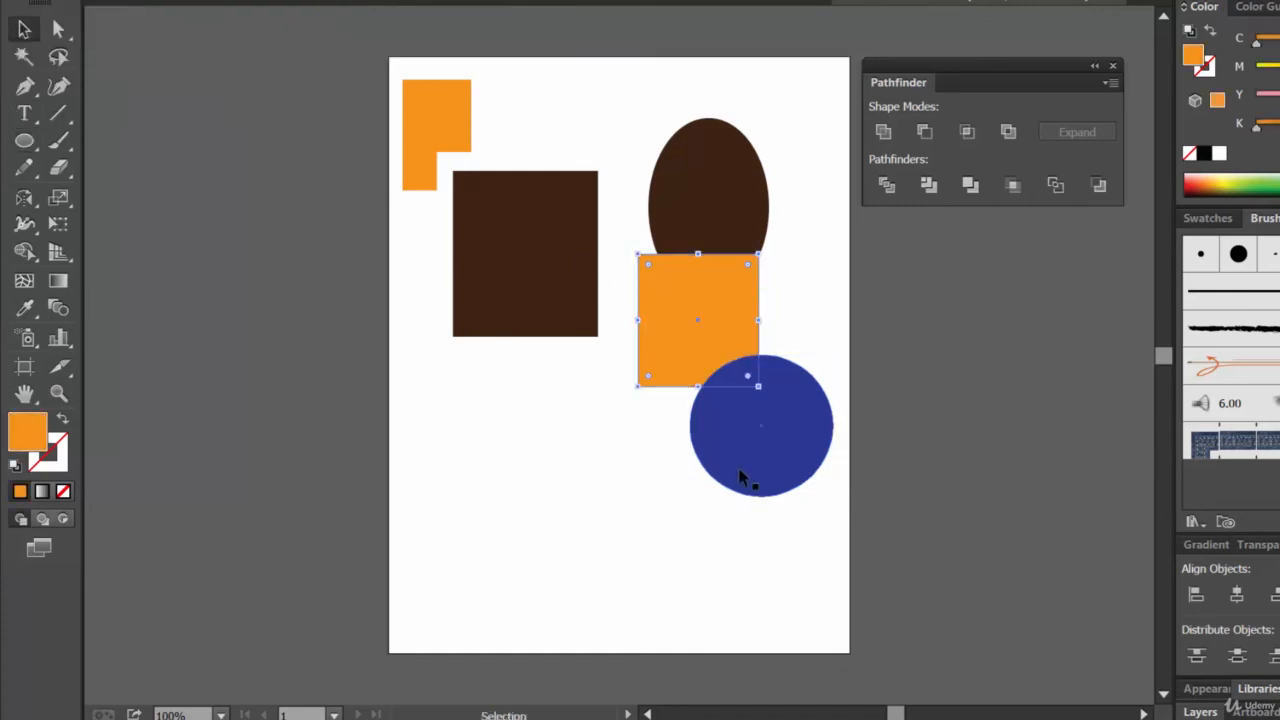
Select the ellipse, orange rectangle and blue circle, apply the Divide pathfinder, and deselect the result.
drag(715, 310, 694, 163)
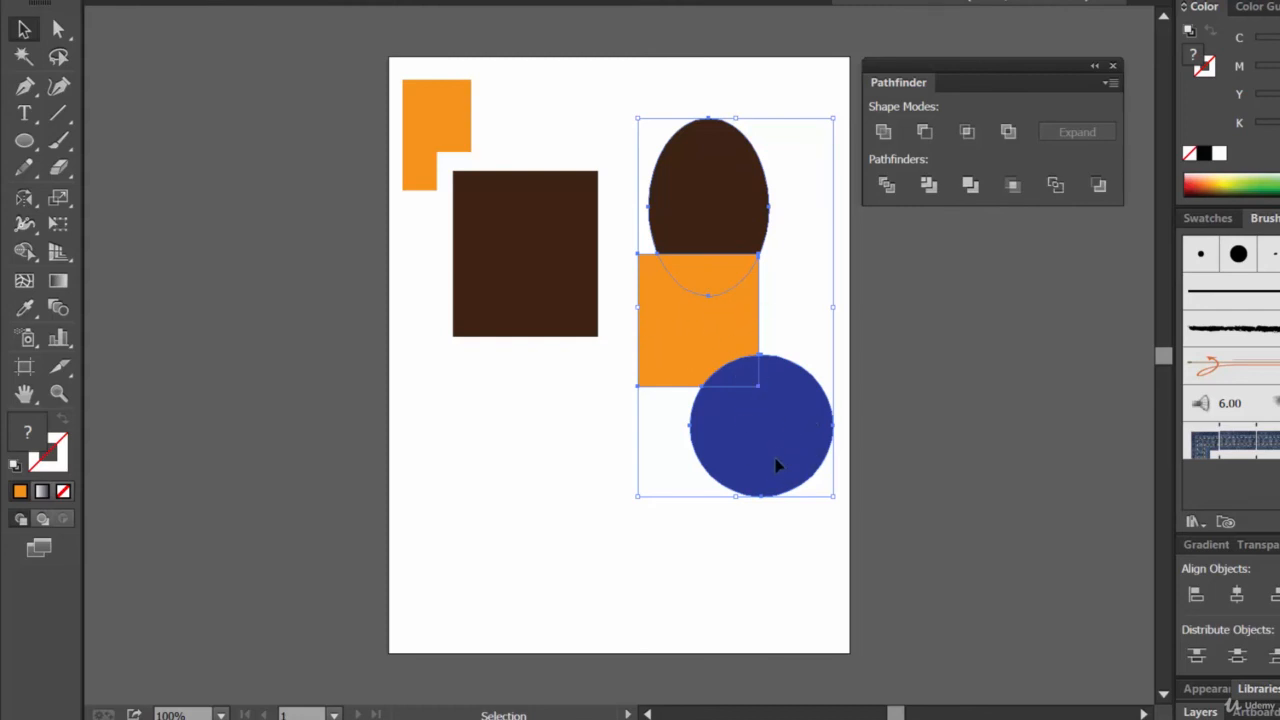
click(452, 436)
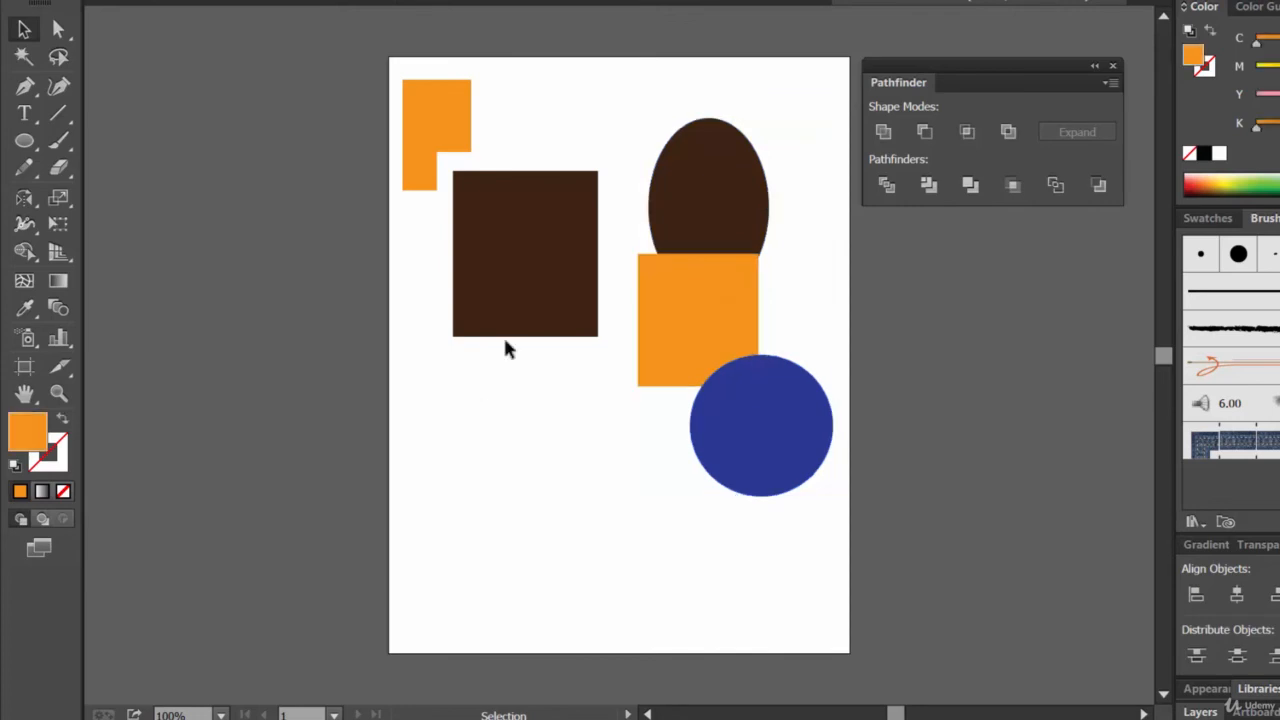
click(713, 184)
click(58, 30)
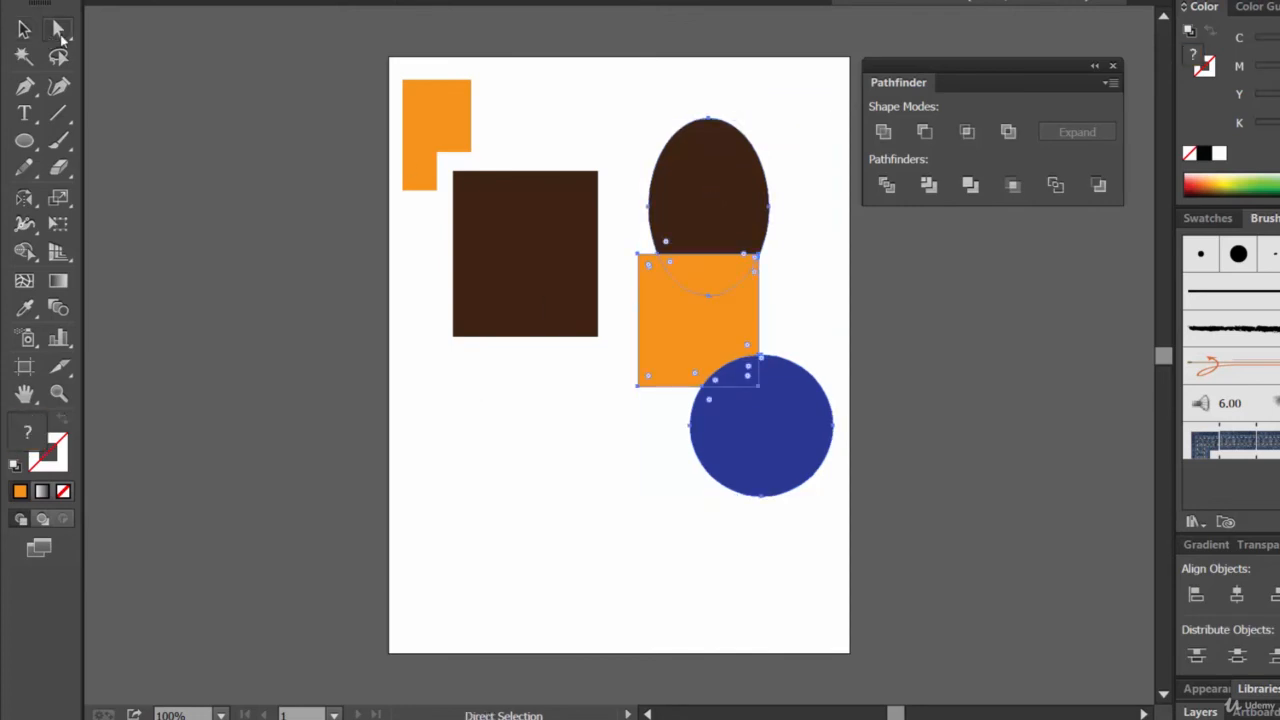
click(443, 457)
Pull the five divided pieces of the ellipse, rectangle and circle apart across the artboard.
drag(698, 160, 697, 114)
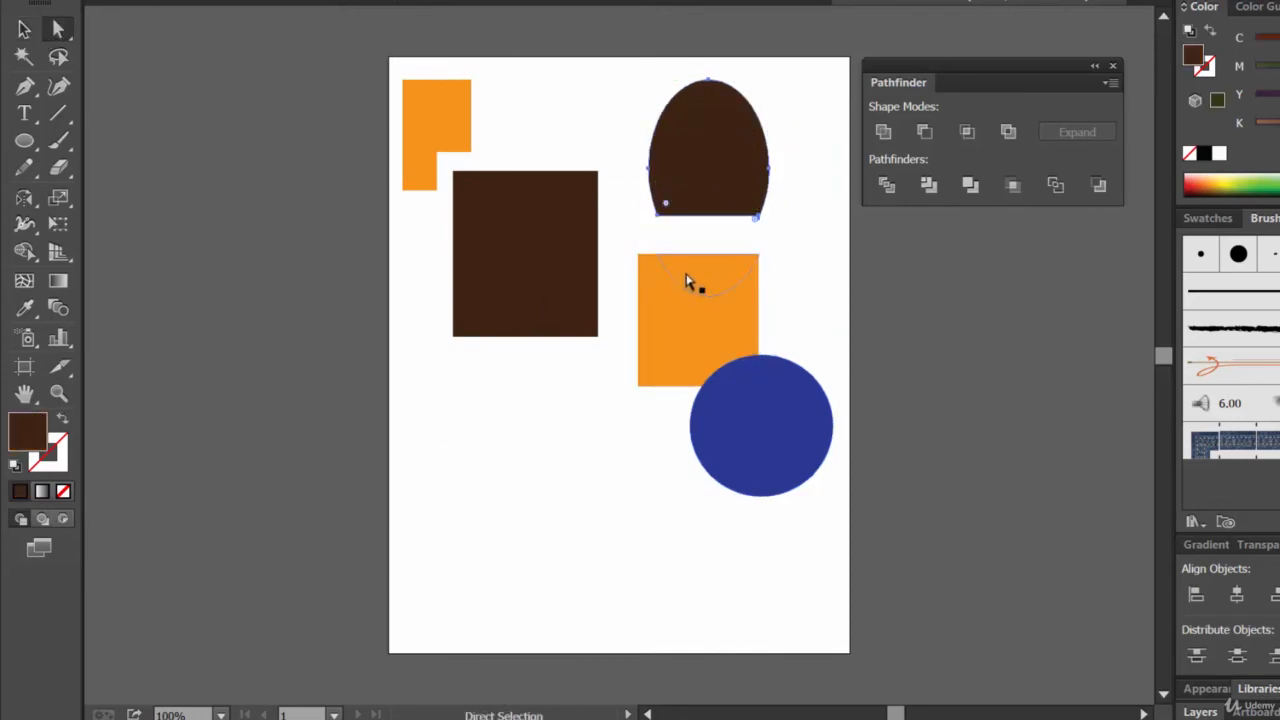
drag(710, 281, 811, 251)
drag(731, 325, 526, 470)
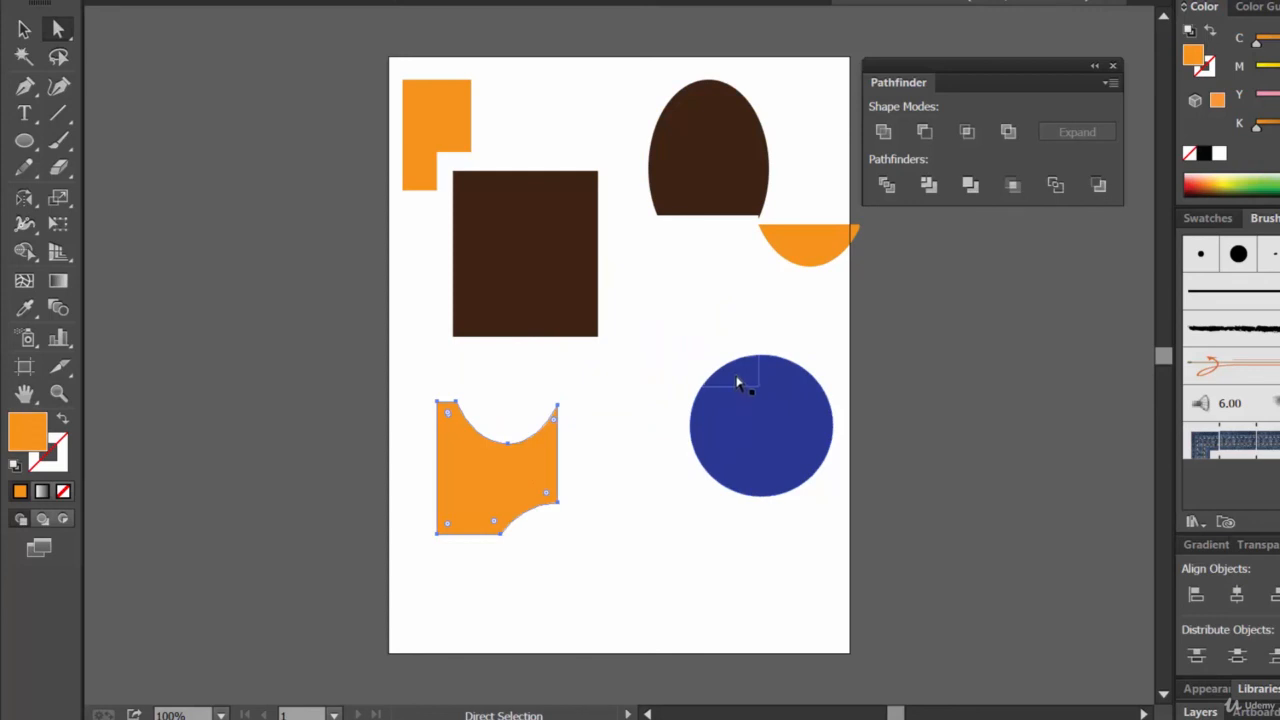
drag(740, 380, 645, 505)
drag(800, 423, 798, 523)
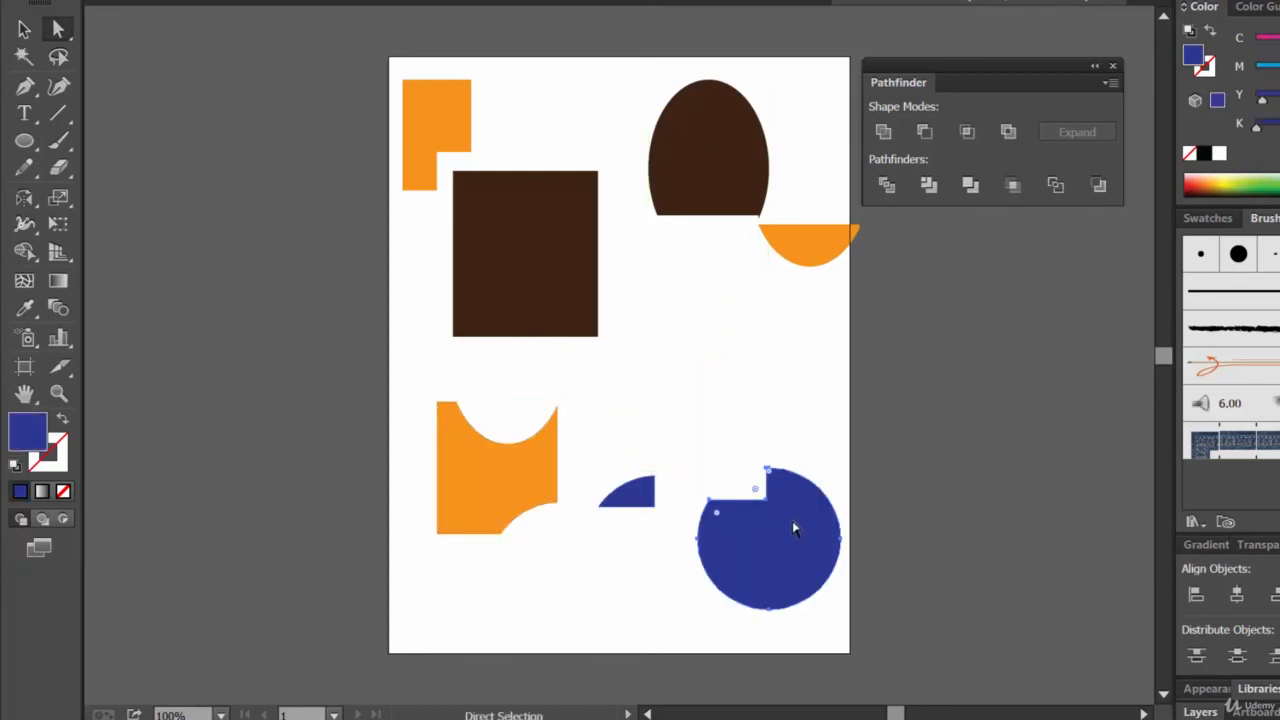
Undo the moves of the divided pieces so they fit together again.
key(ctrl+z)
key(ctrl+z)
key(ctrl+z)
key(ctrl+z)
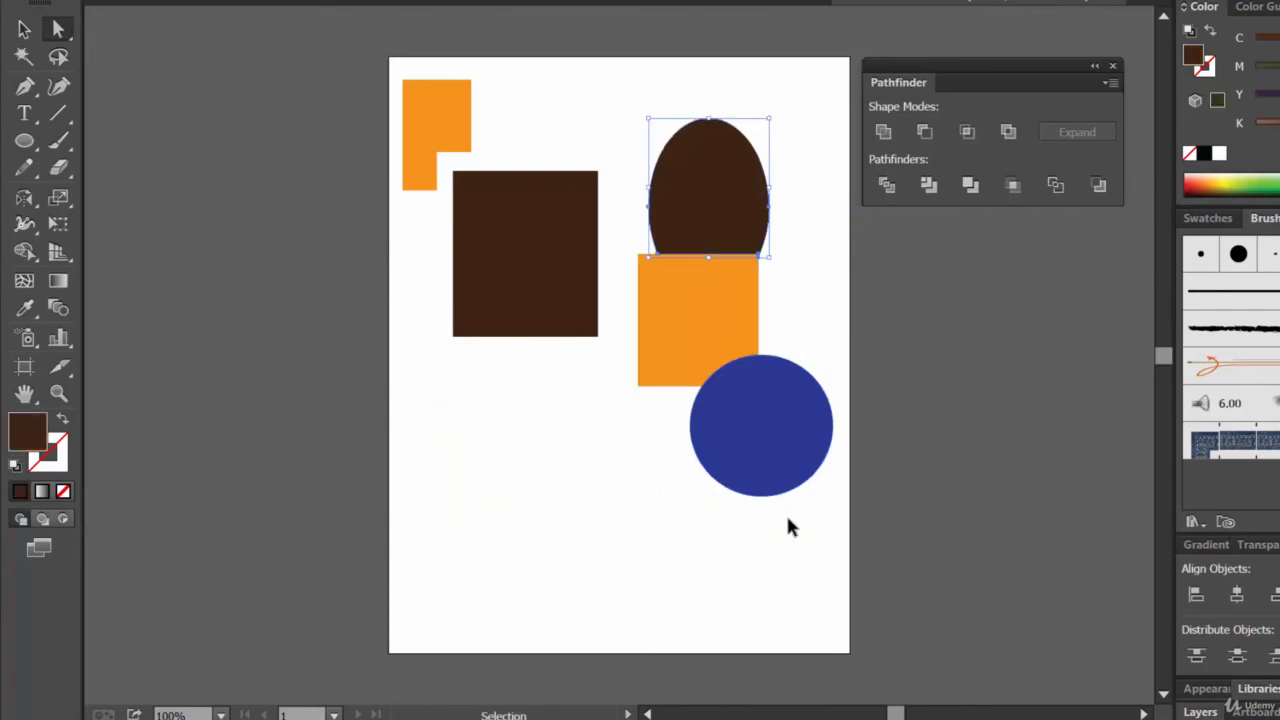
key(a)
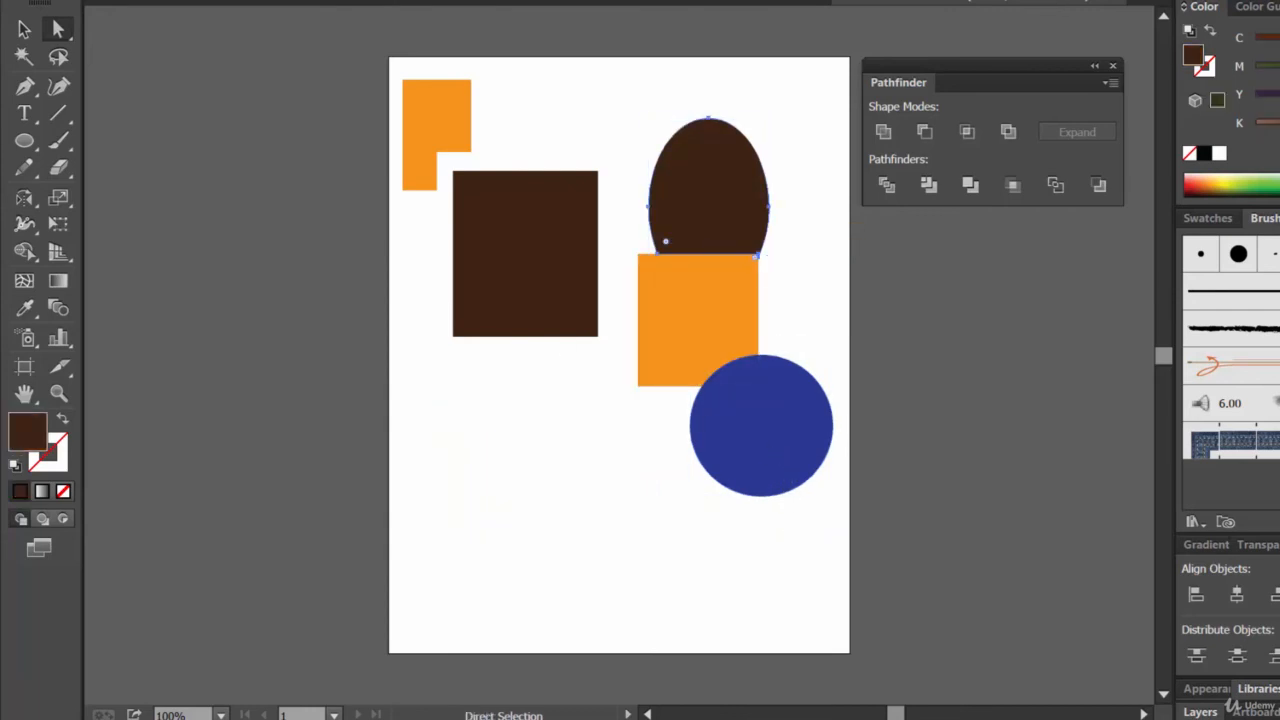
key(alt+e)
key(Escape)
key(alt+h)
key(Escape)
key(alt+e)
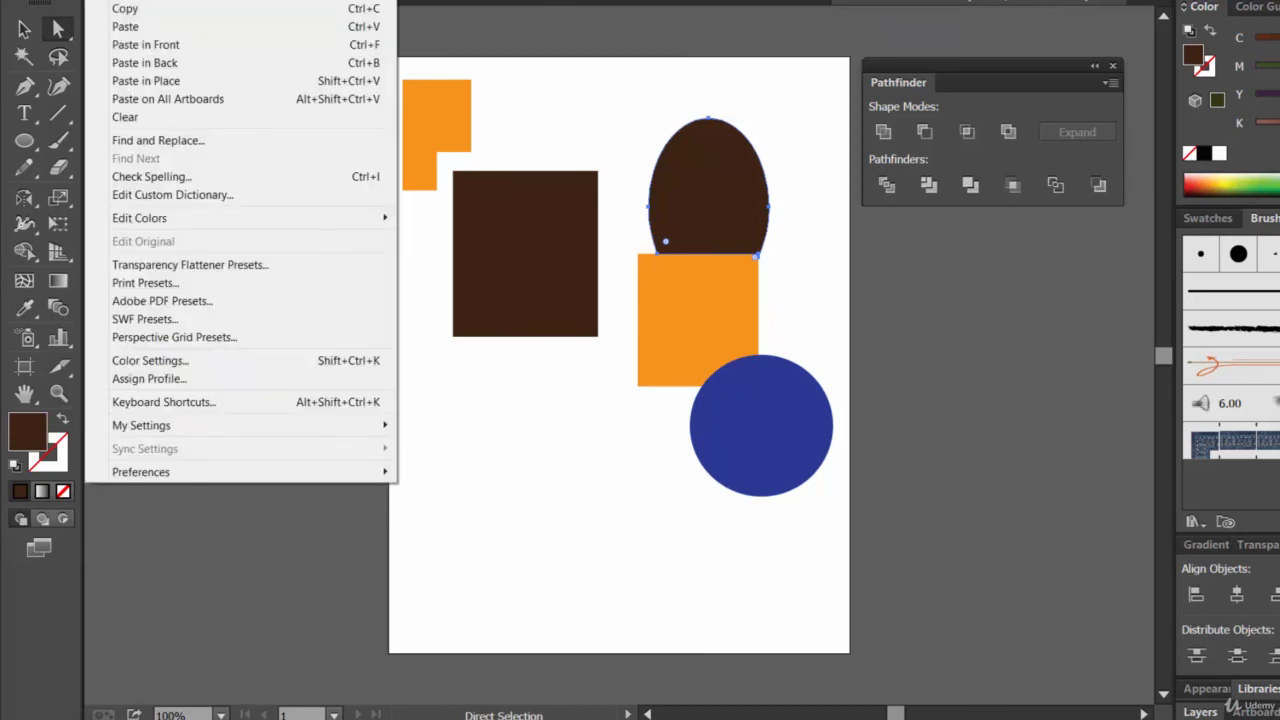
key(Escape)
key(alt+w)
key(Escape)
key(alt+e)
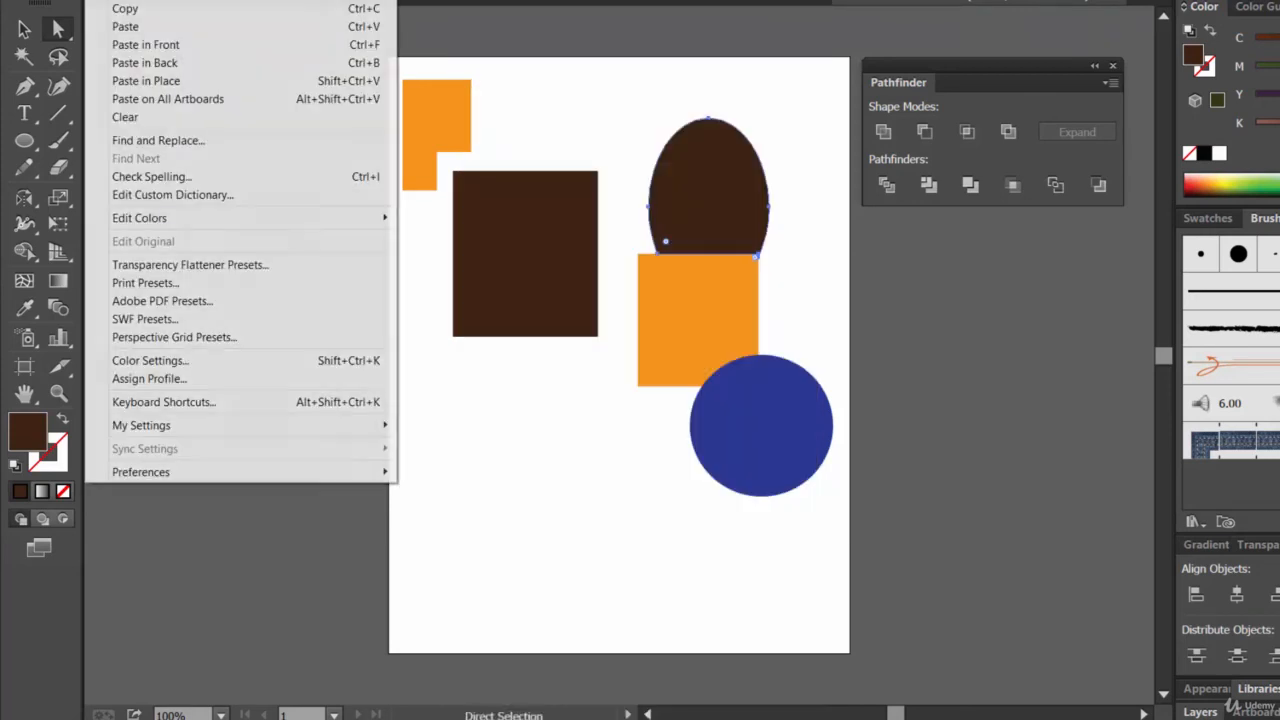
Undo the Divide pathfinder so the ellipse, orange rectangle and blue circle are whole overlapping shapes again.
key(Escape)
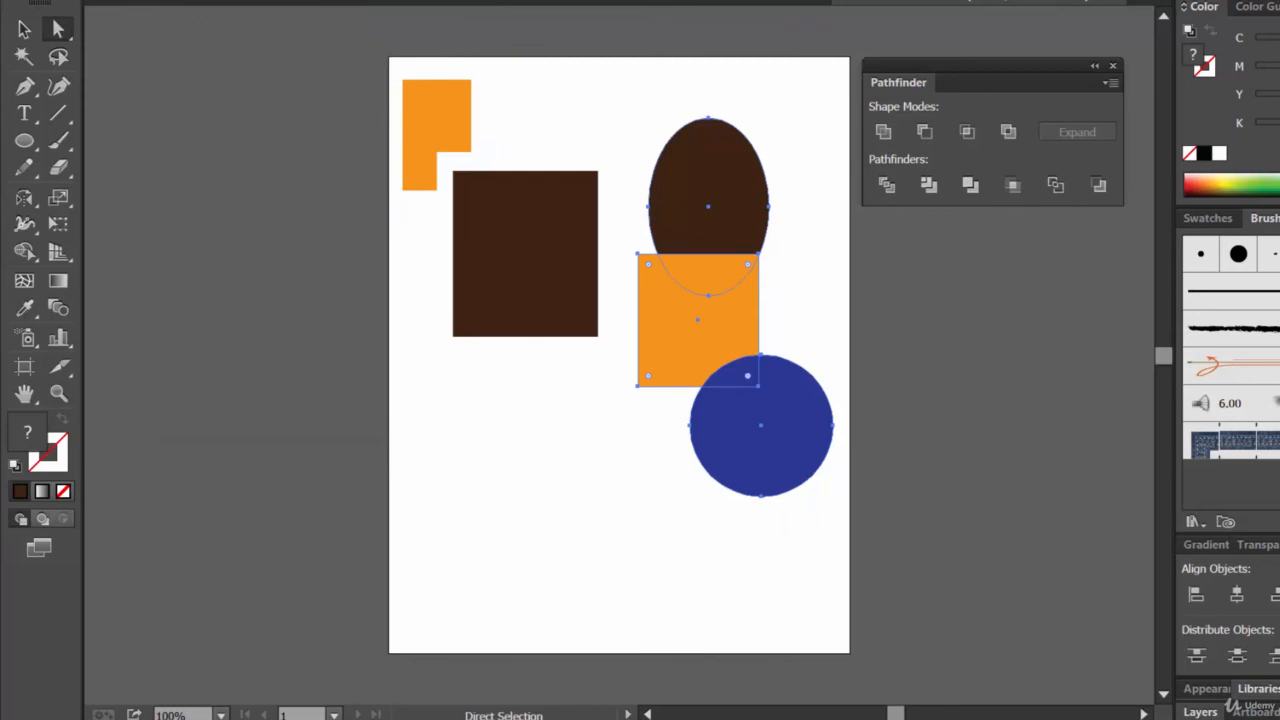
key(alt+e)
key(Escape)
Select the ellipse, orange rectangle and blue circle together, apply the Trim pathfinder, and deselect the result.
key(v)
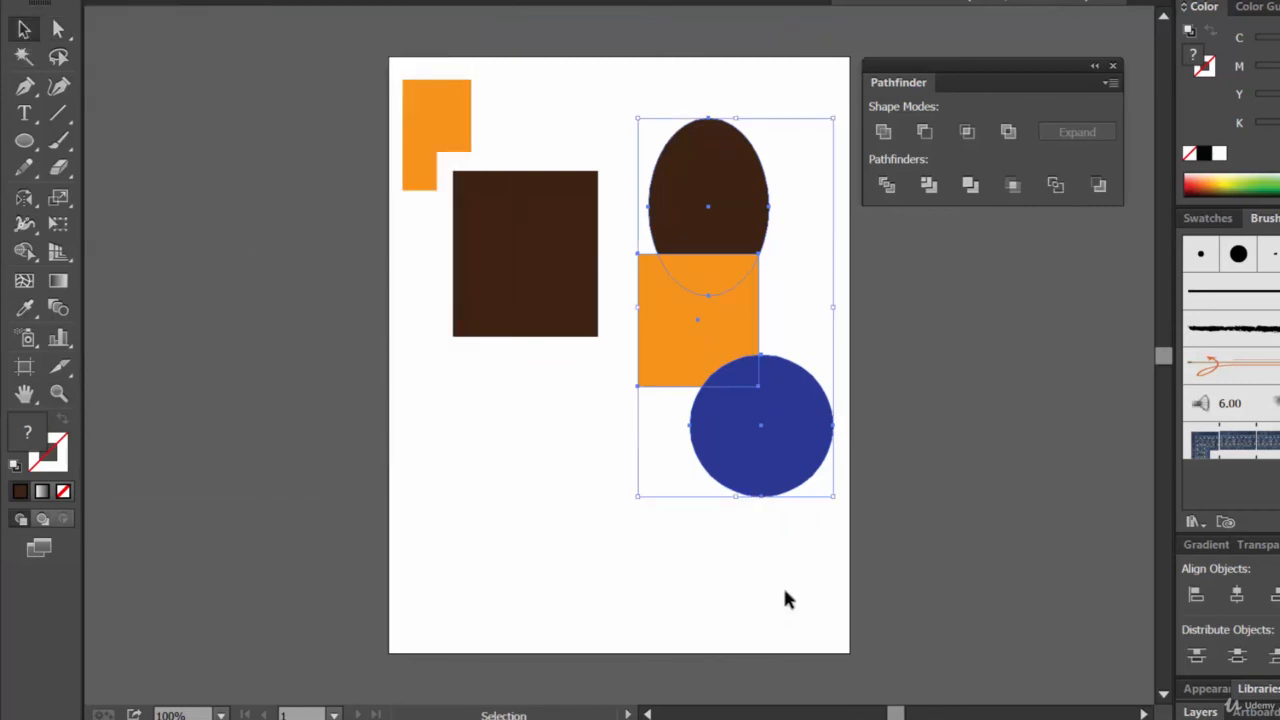
drag(790, 528, 700, 232)
click(932, 188)
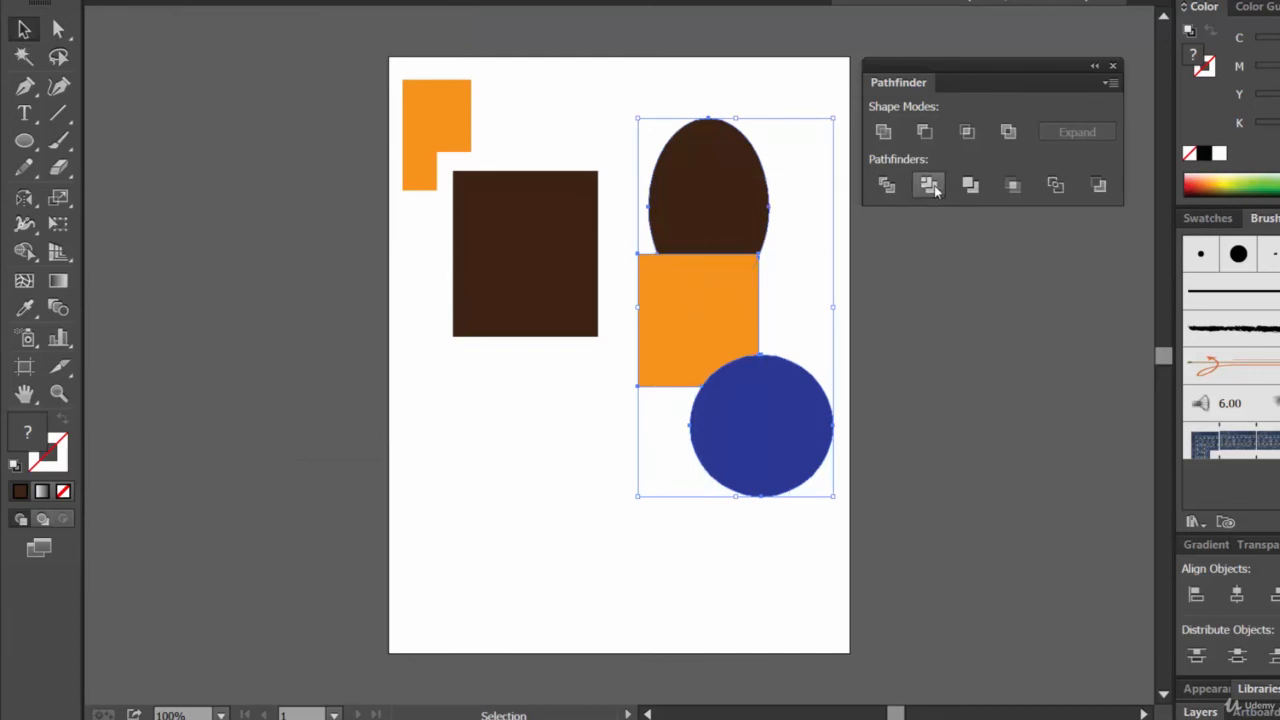
click(433, 541)
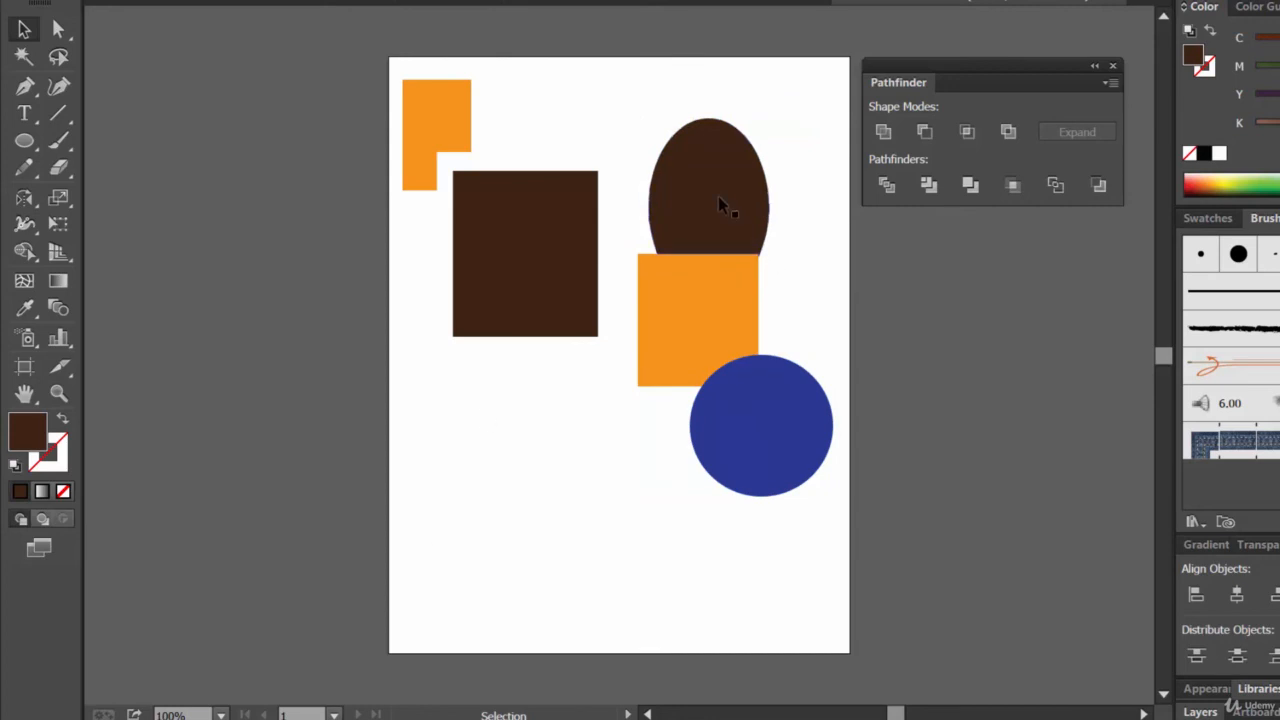
Move the trimmed brown ellipse, orange rectangle and blue circle individually with Direct Selection to leave gaps between them.
click(63, 52)
click(62, 31)
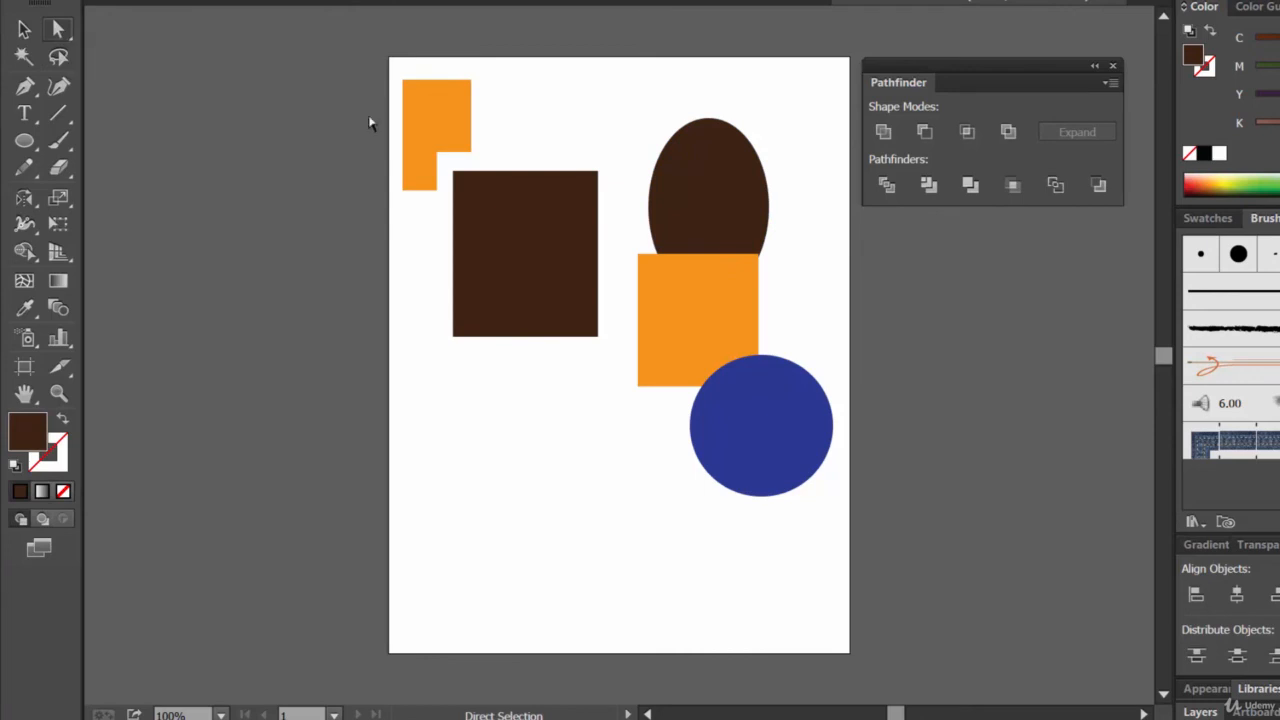
click(718, 188)
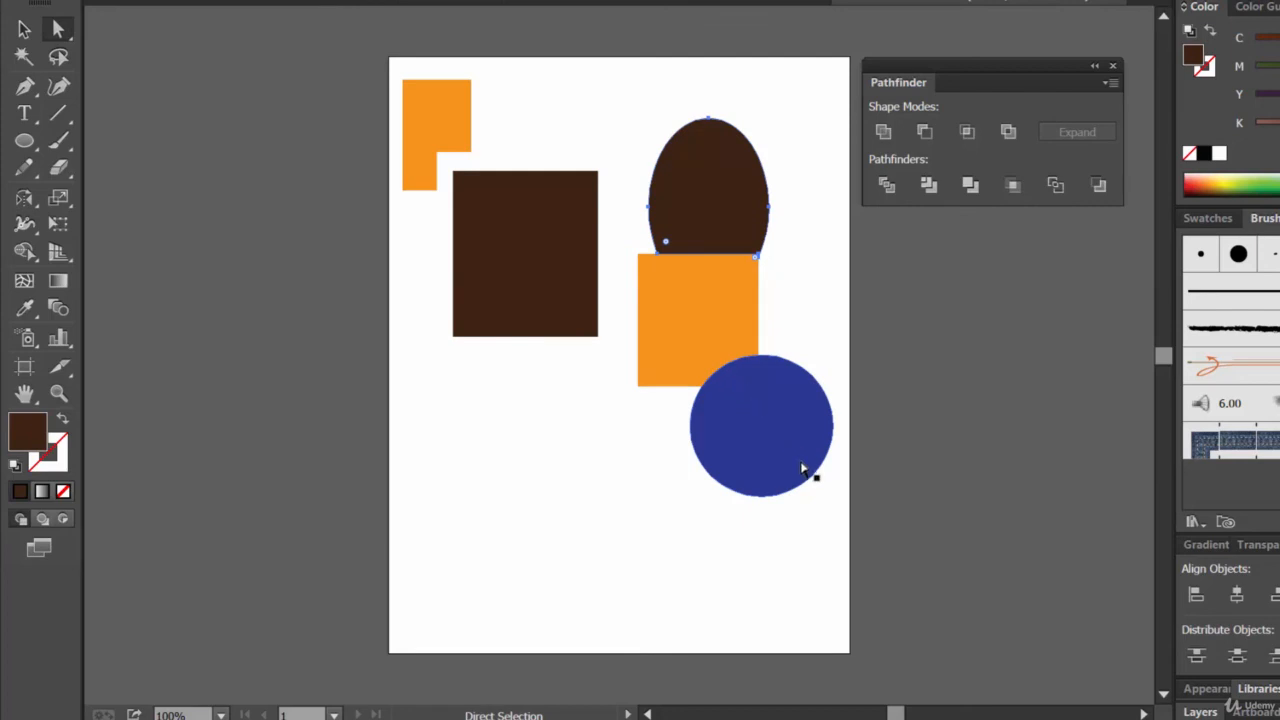
drag(715, 187, 701, 147)
drag(717, 305, 708, 283)
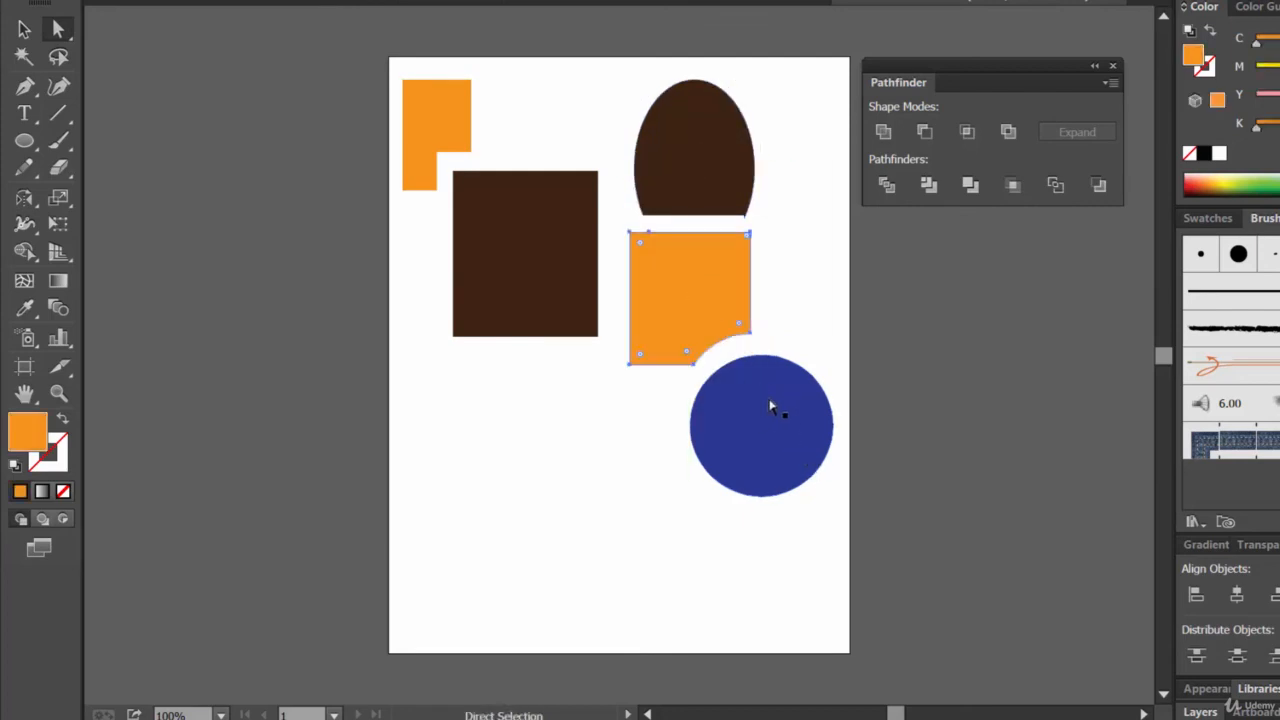
drag(771, 449, 776, 440)
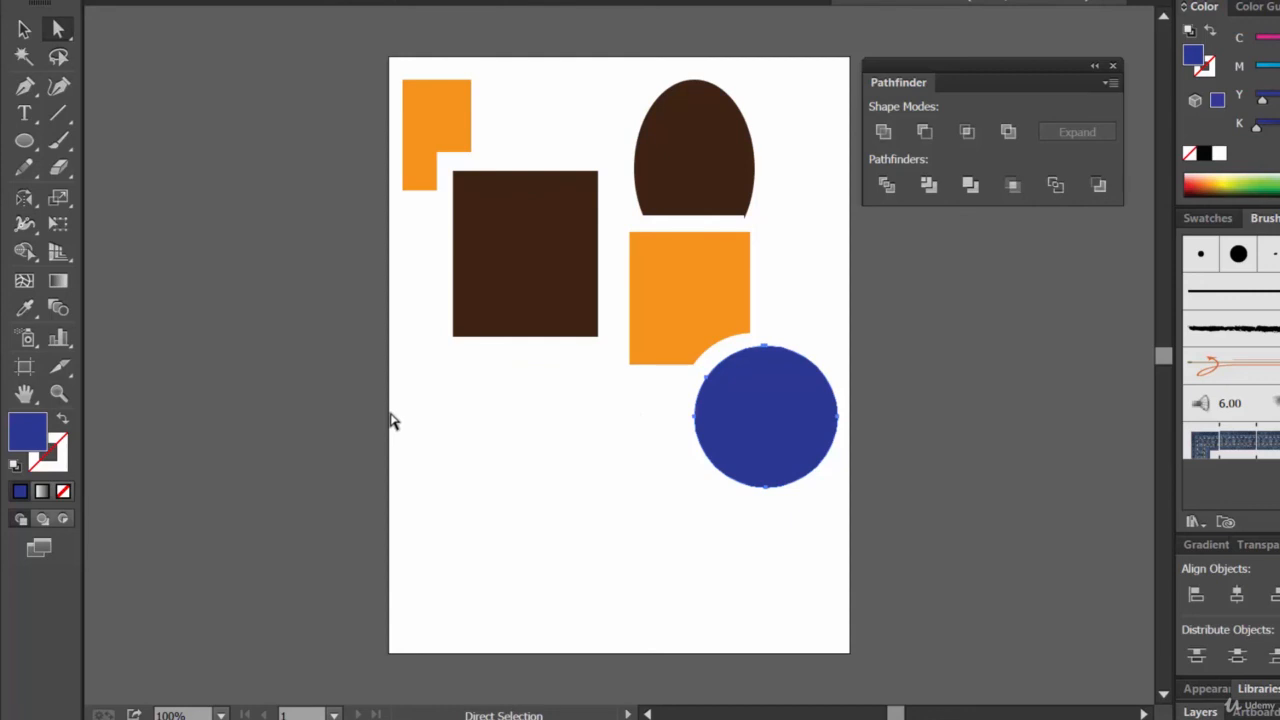
click(886, 187)
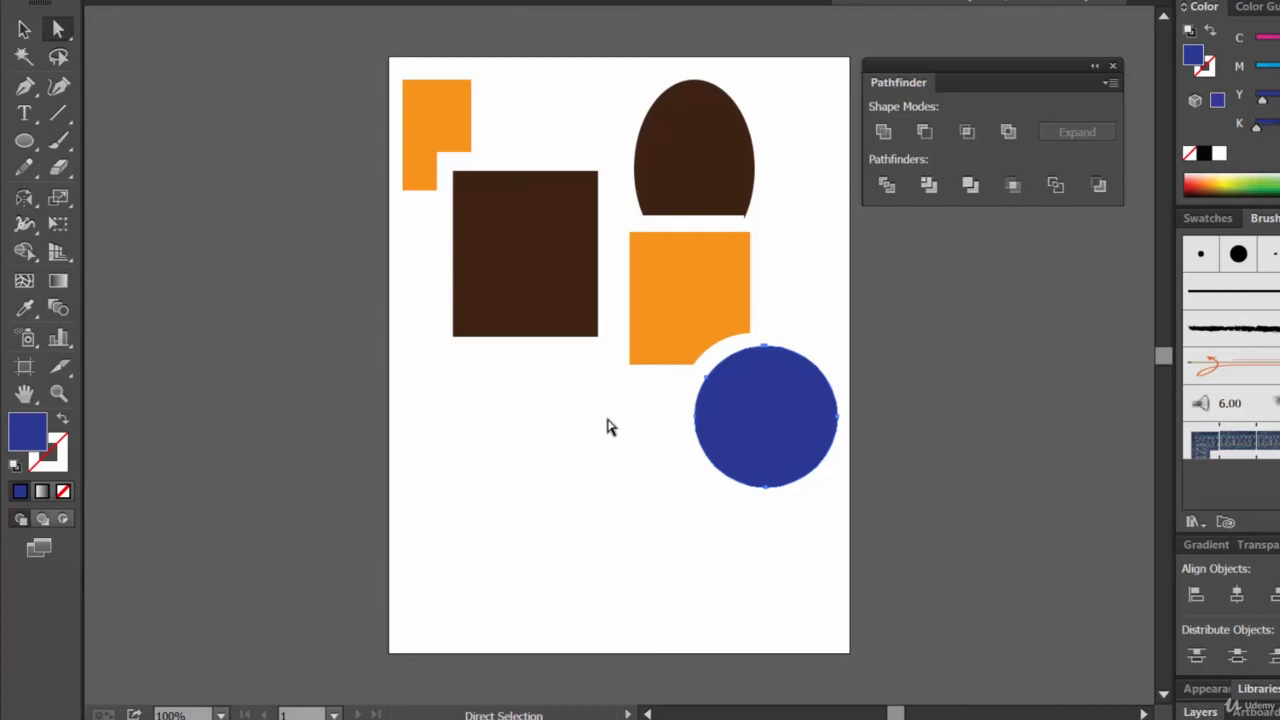